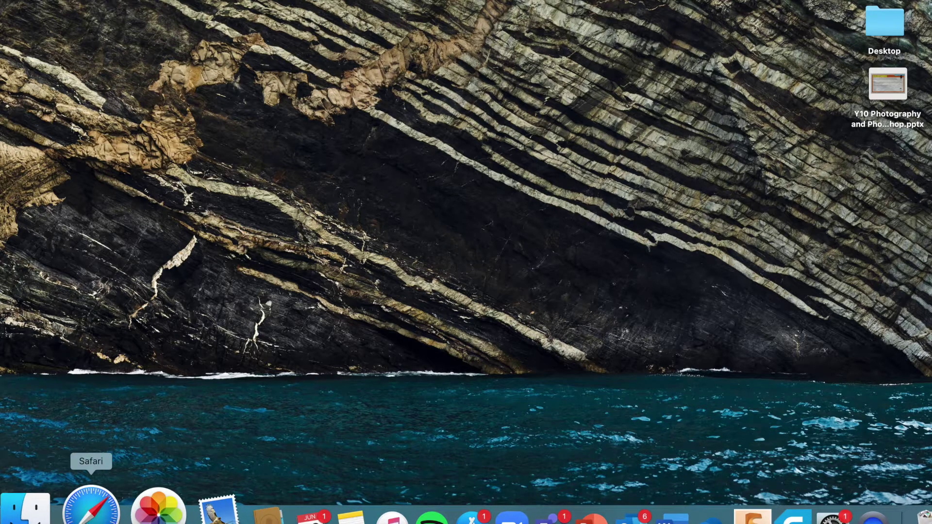
Step: Launch Safari from the Dock
click(91, 507)
Step: Search Google for 'adobe' and follow the sponsored Adobe Creative Cloud result
click(283, 103)
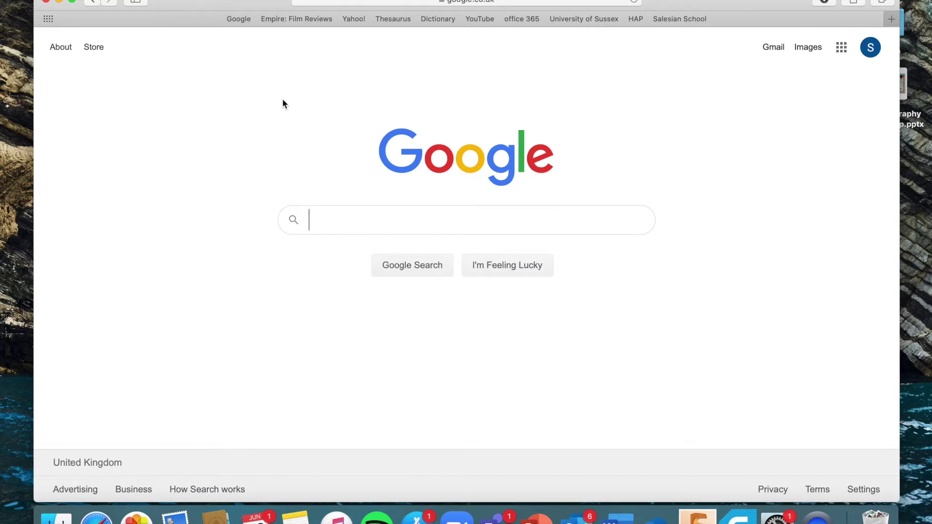
text(adobe)
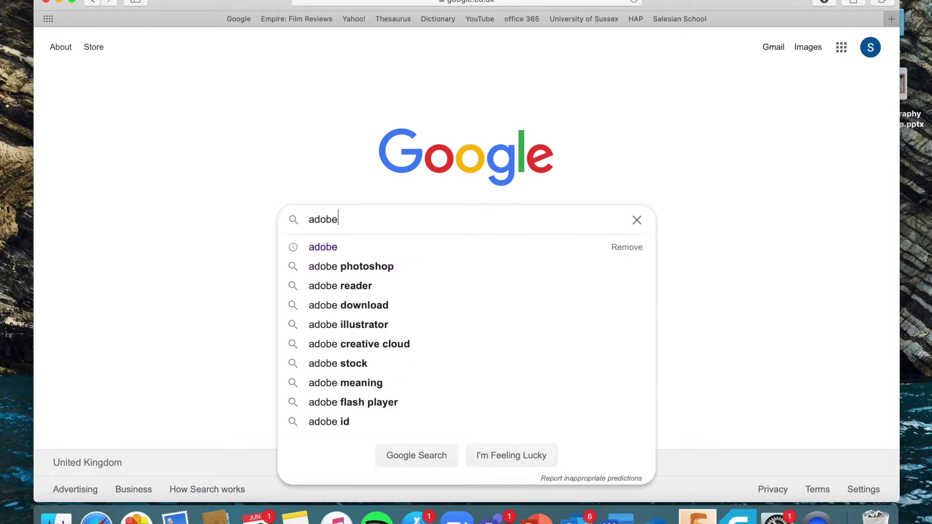
key(Return)
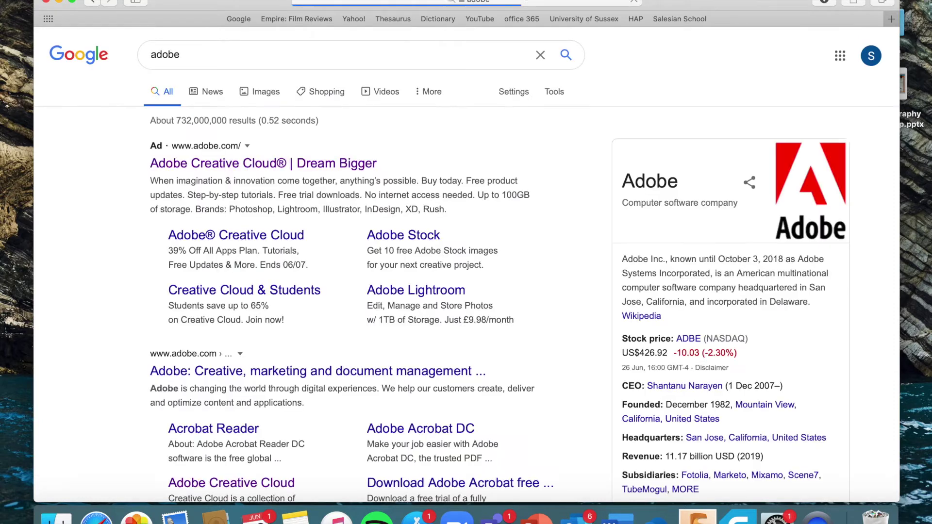
click(239, 165)
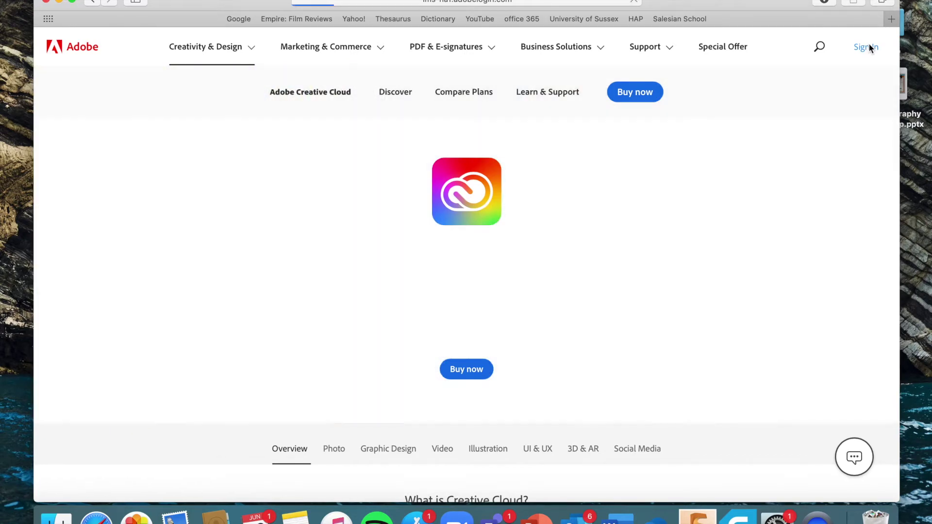
Step: Start Adobe sign-in and enter the school email address
click(869, 49)
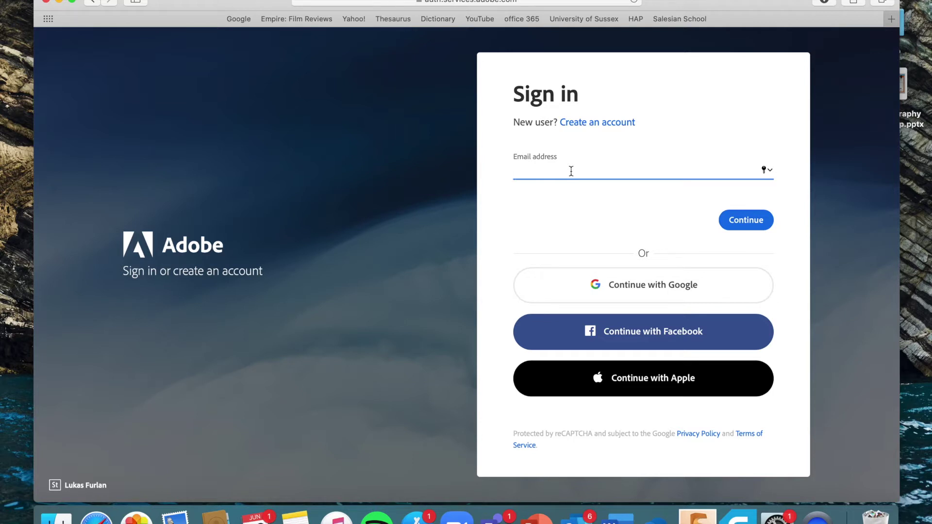
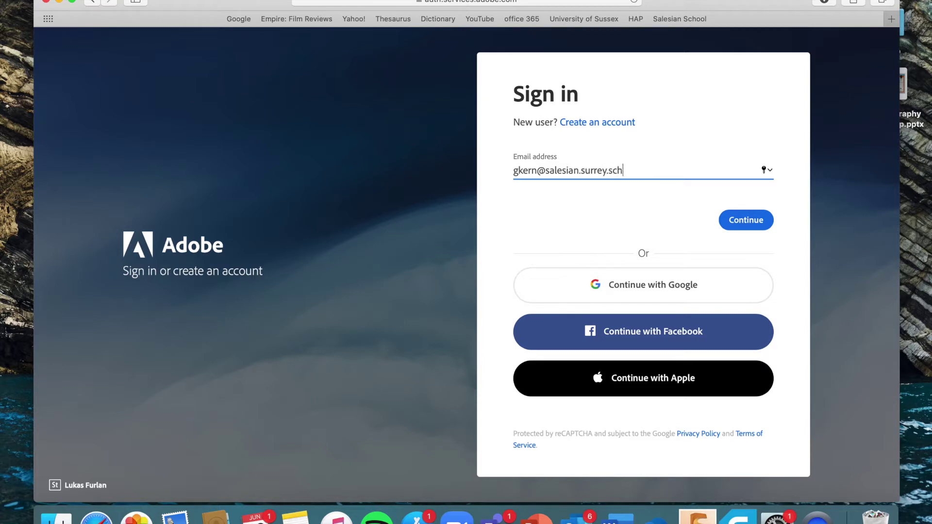
Step: Continue as a Company or School Account, then dismiss the discount promotion
click(753, 221)
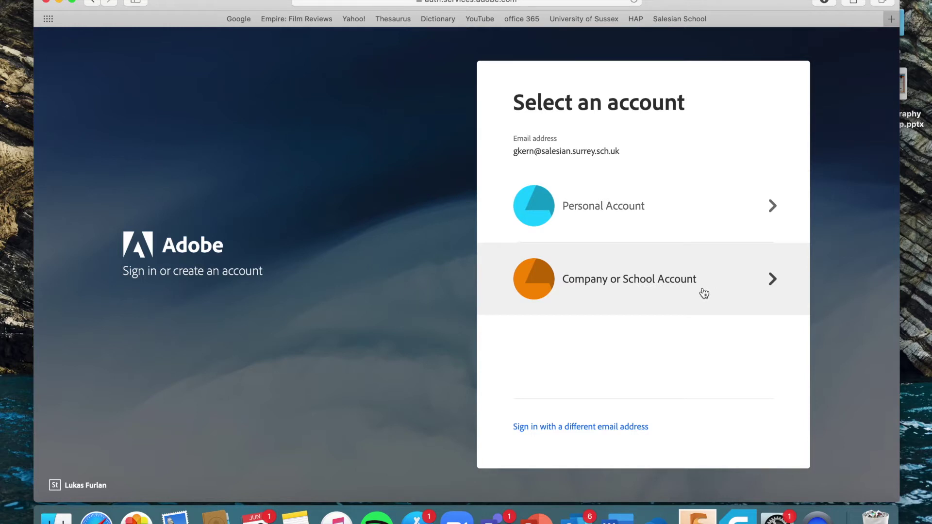
click(703, 293)
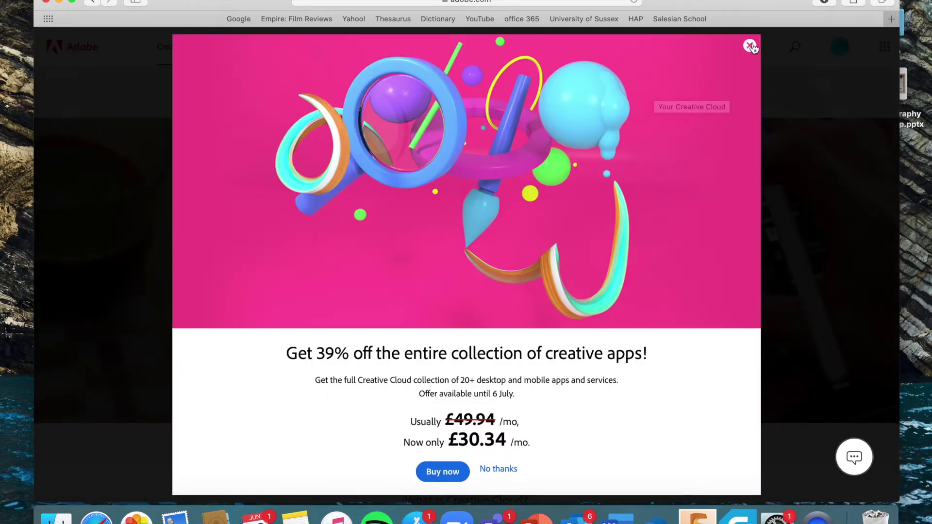
click(750, 46)
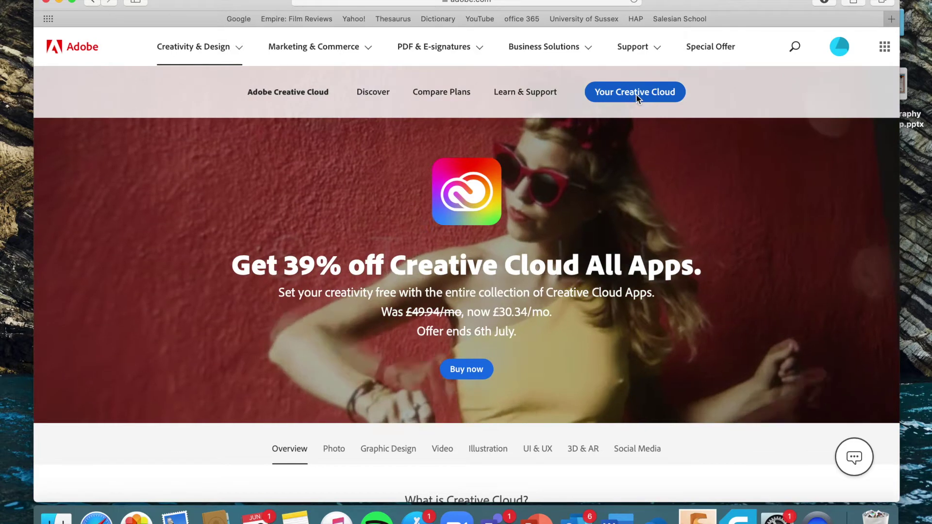
Step: Browse the Creative Cloud home page and choose Get app for Photoshop
click(636, 94)
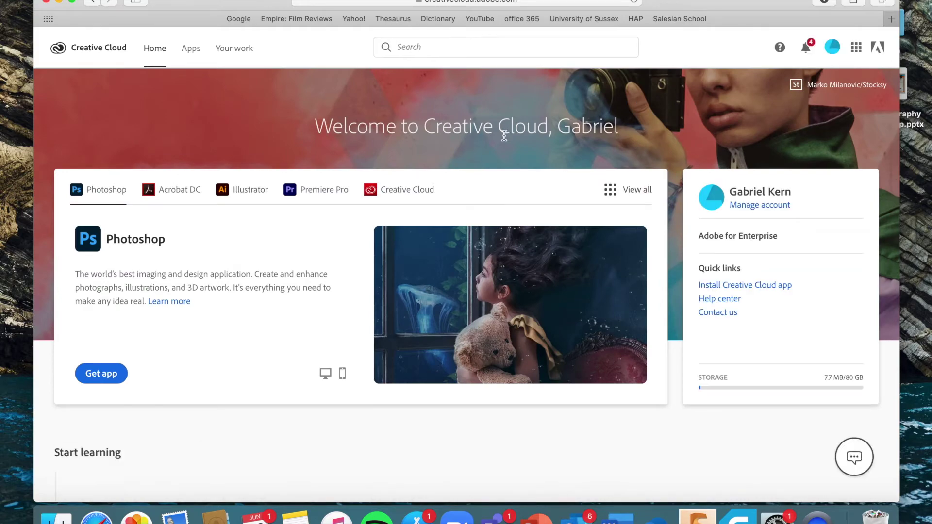
scroll(504, 135, down, 2)
scroll(500, 134, down, 9)
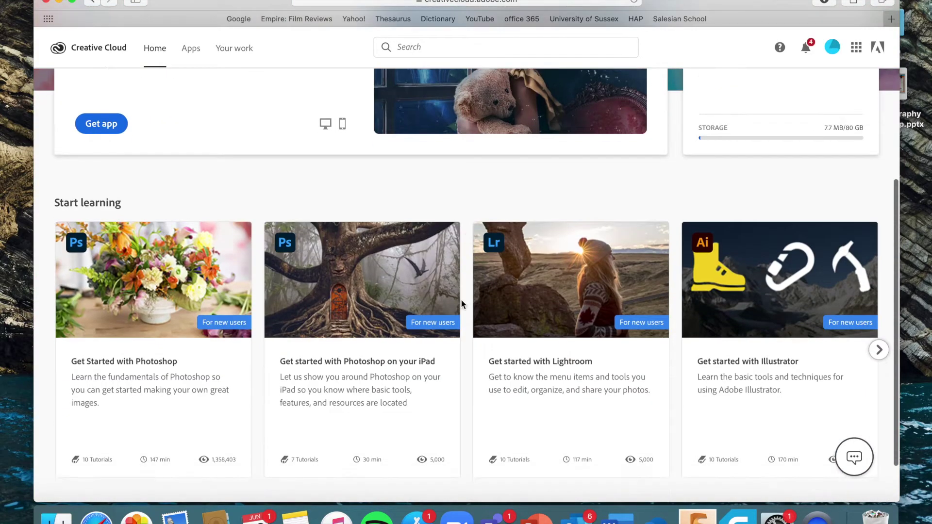
scroll(461, 299, up, 10)
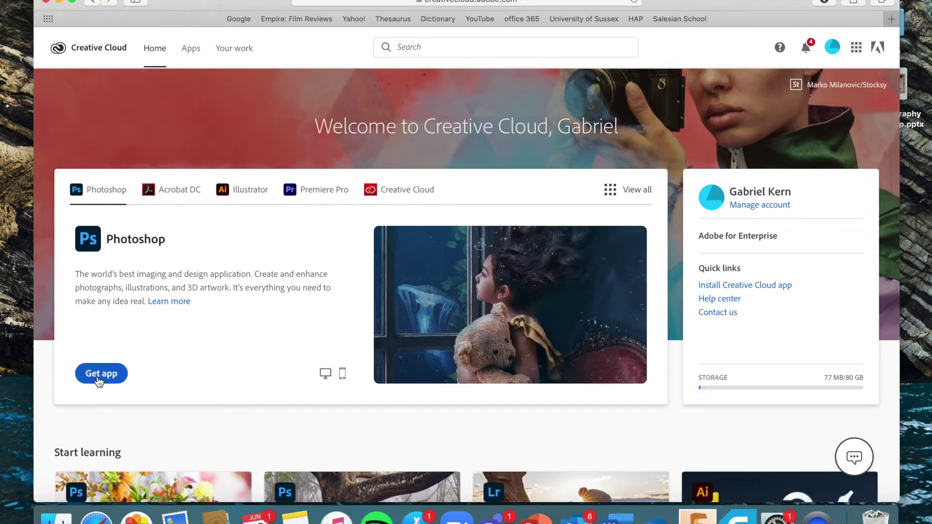
click(98, 381)
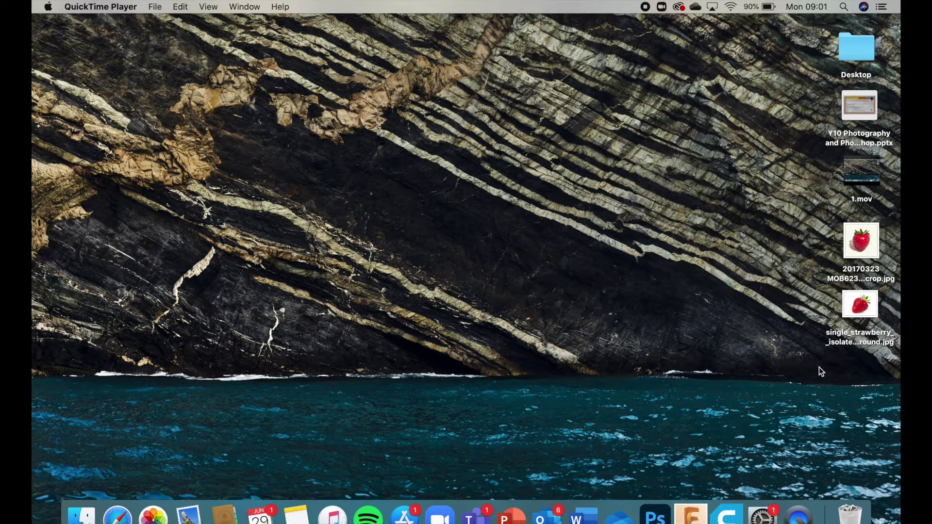
Step: Launch Photoshop and open 20170323 MOB6231_FINAL_crop.jpg from the Desktop
click(655, 515)
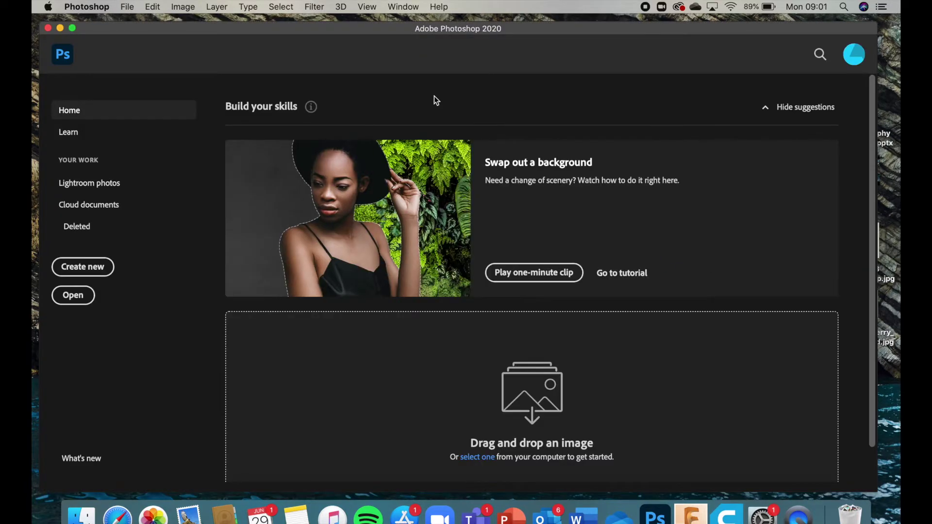
scroll(457, 389, down, 2)
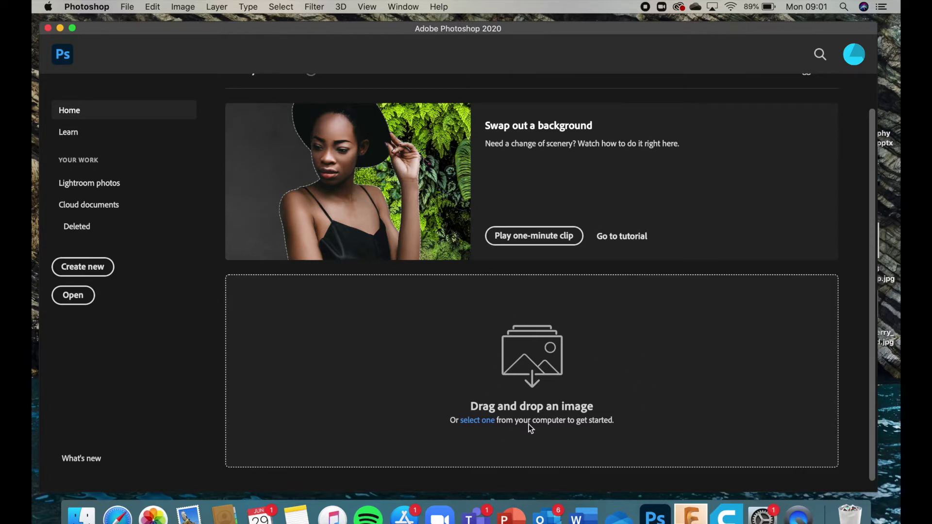
scroll(335, 310, up, 2)
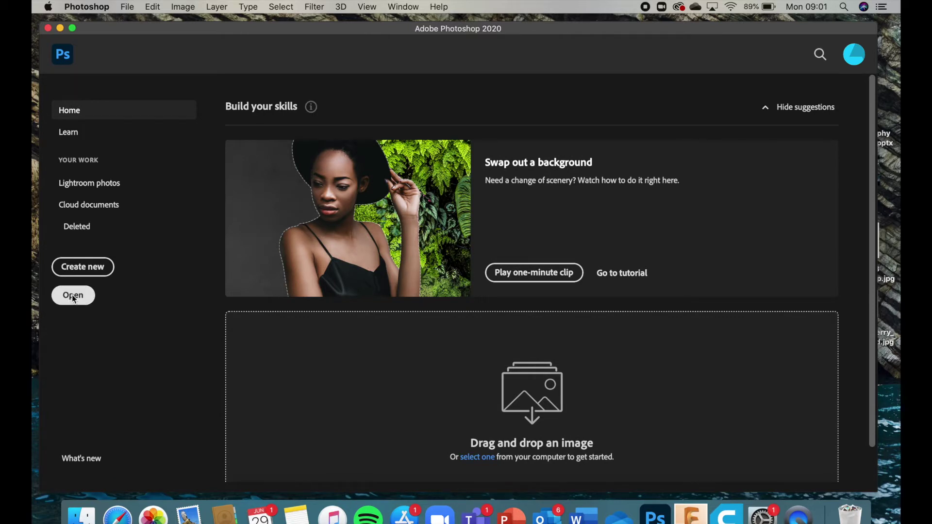
click(73, 296)
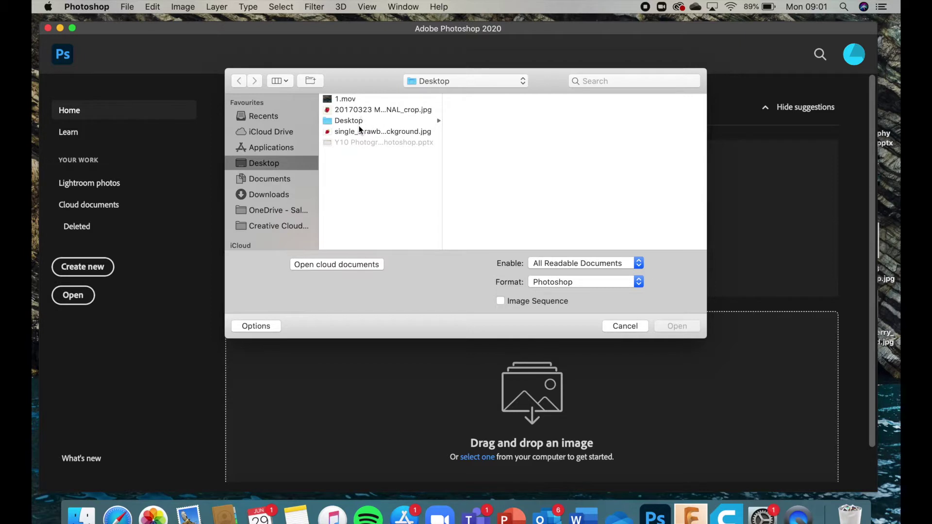
click(368, 111)
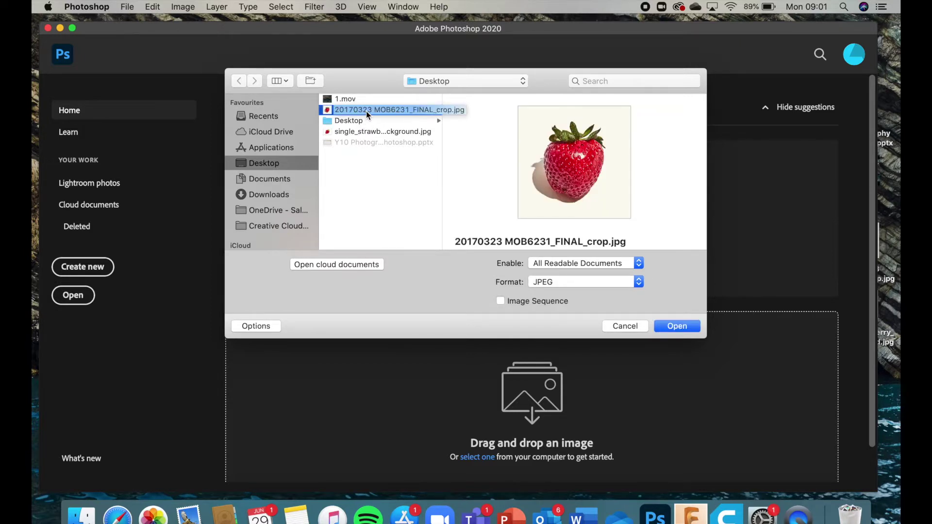
double_click(366, 111)
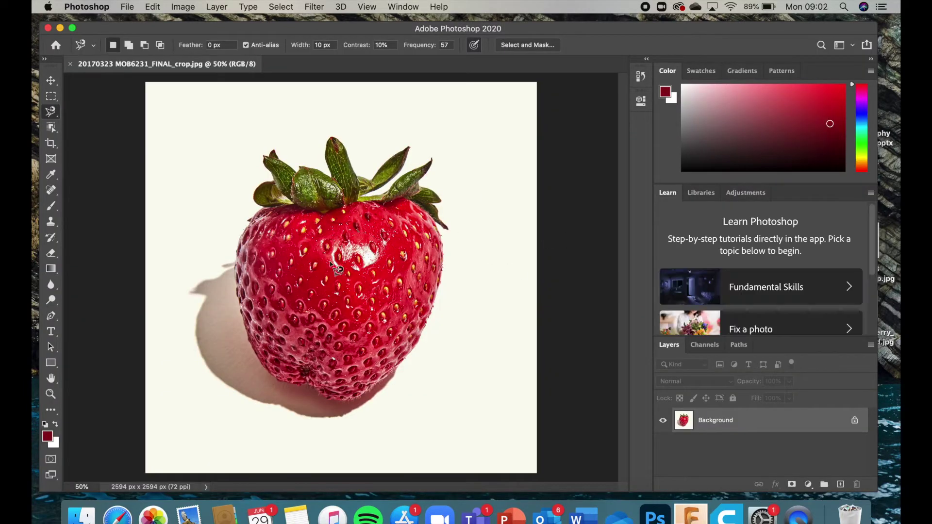
Step: Duplicate the Background layer as a new layer named Copy
right_click(736, 423)
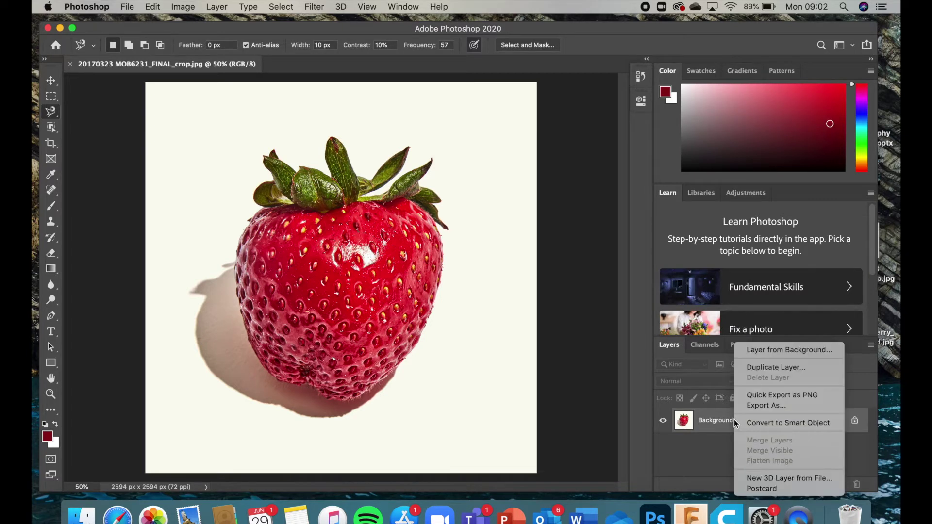
click(775, 368)
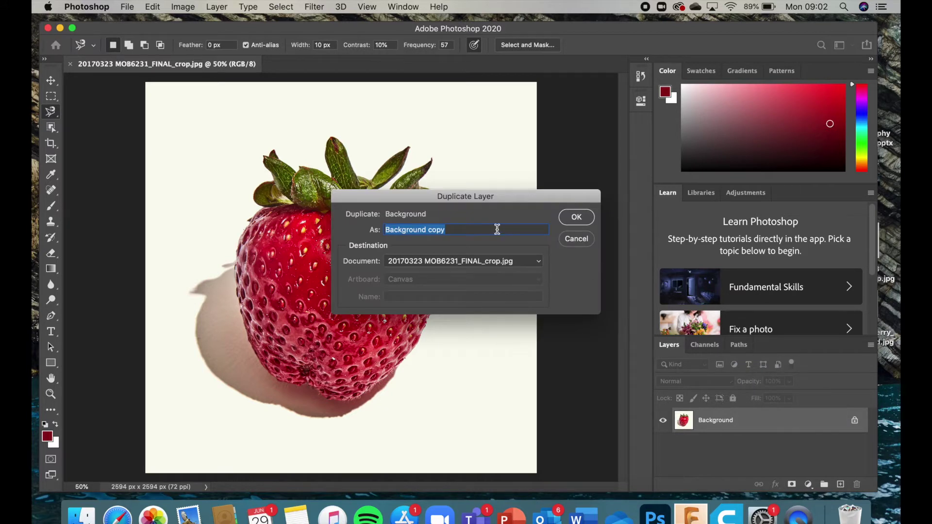
text(Copy)
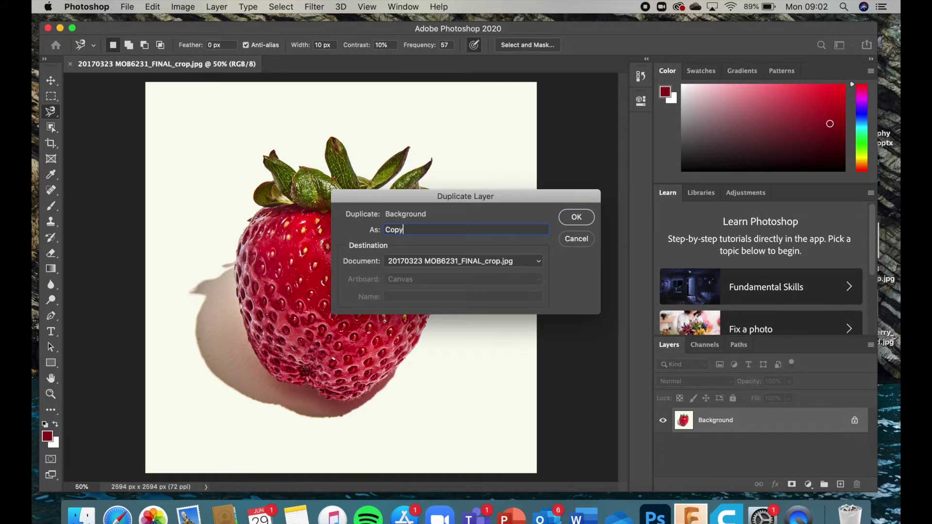
click(576, 216)
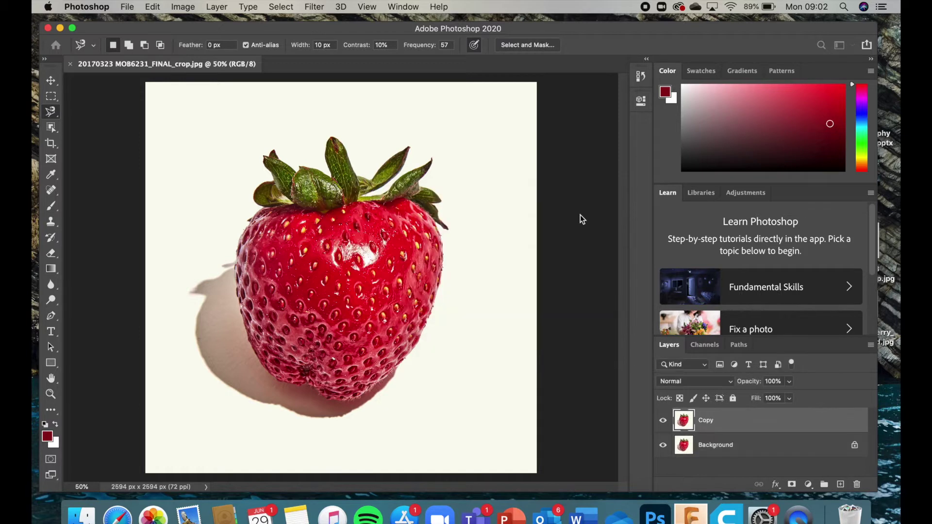
Step: Rename the Copy layer to Contrast
click(720, 431)
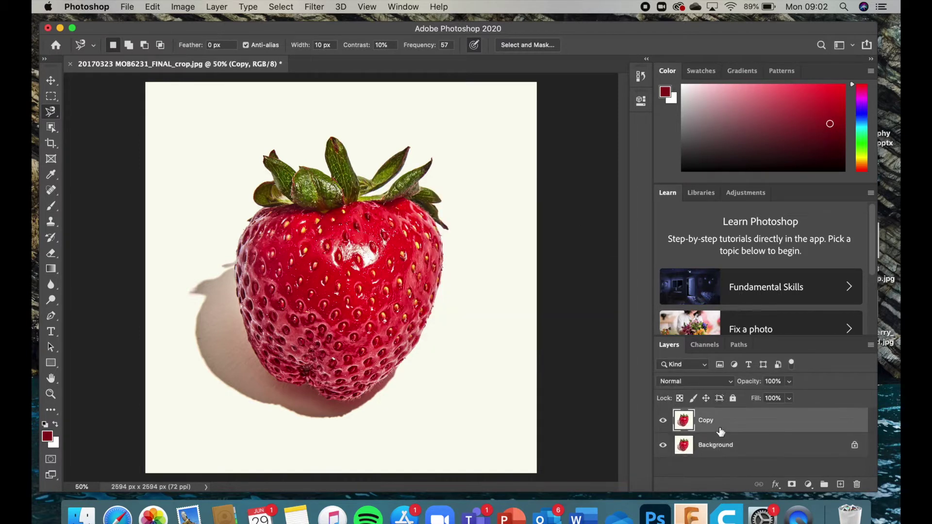
click(719, 446)
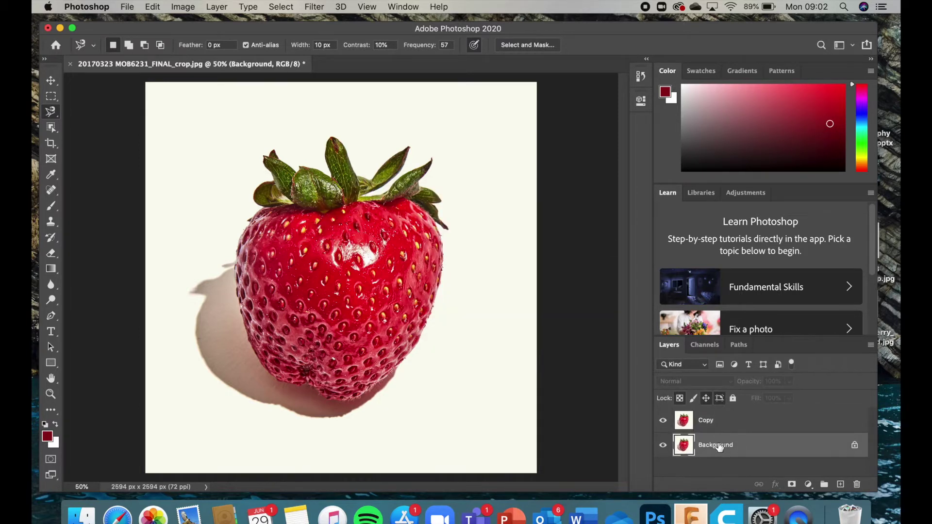
click(730, 421)
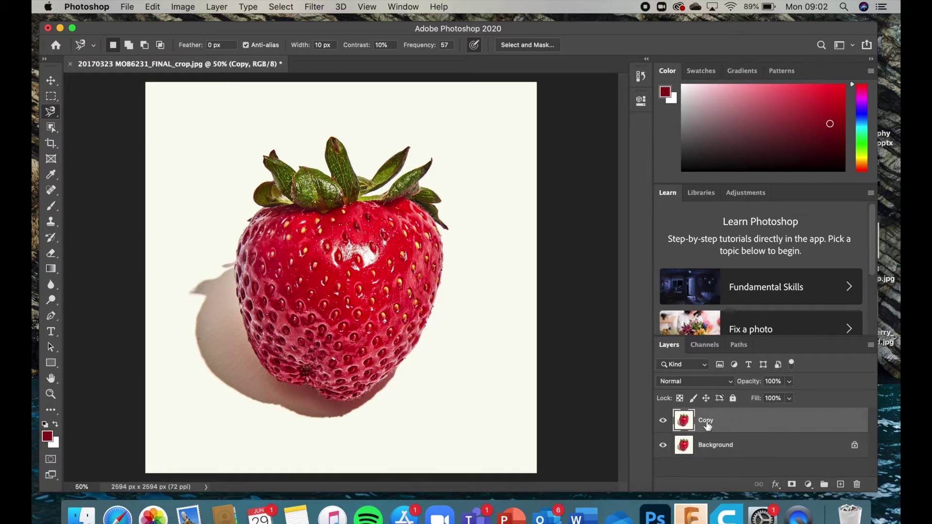
double_click(706, 421)
text(Contrast)
click(50, 80)
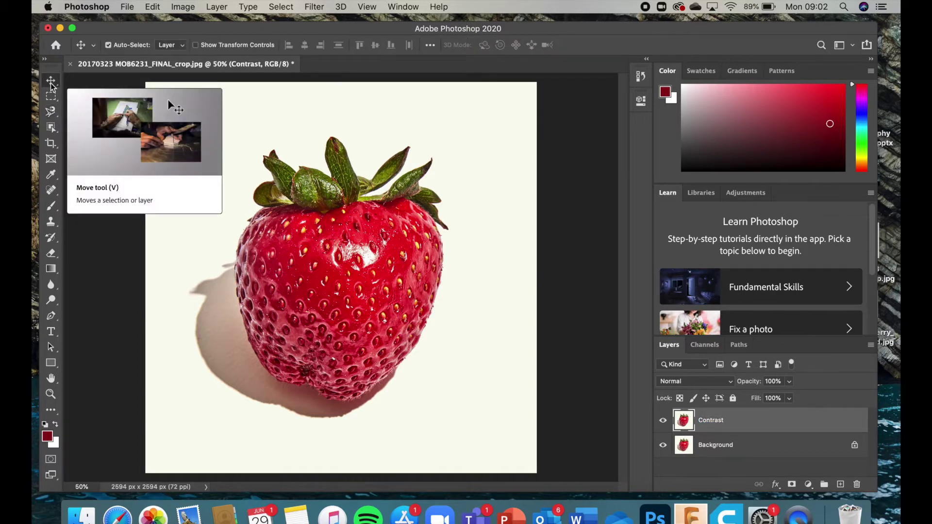
Step: Apply Brightness/Contrast to the Contrast layer with Brightness -150 and Contrast 100
click(183, 6)
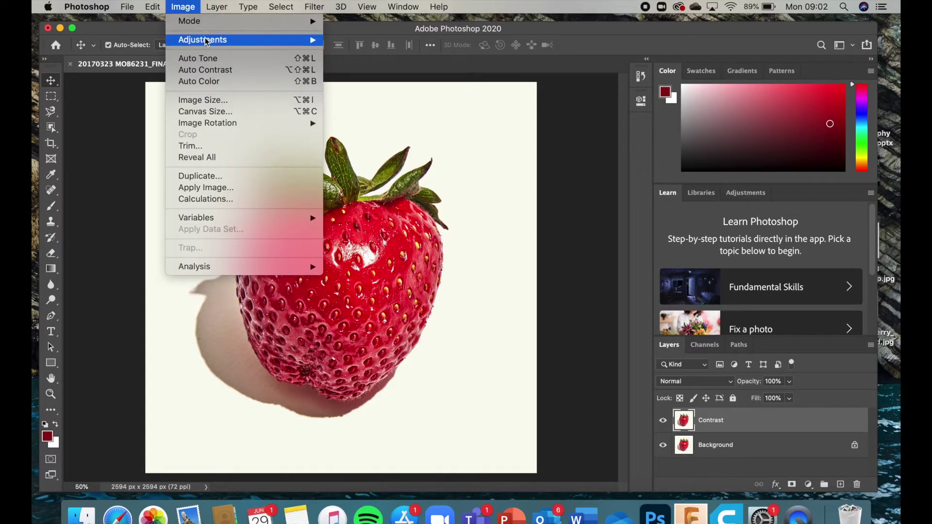
mouse_move(203, 43)
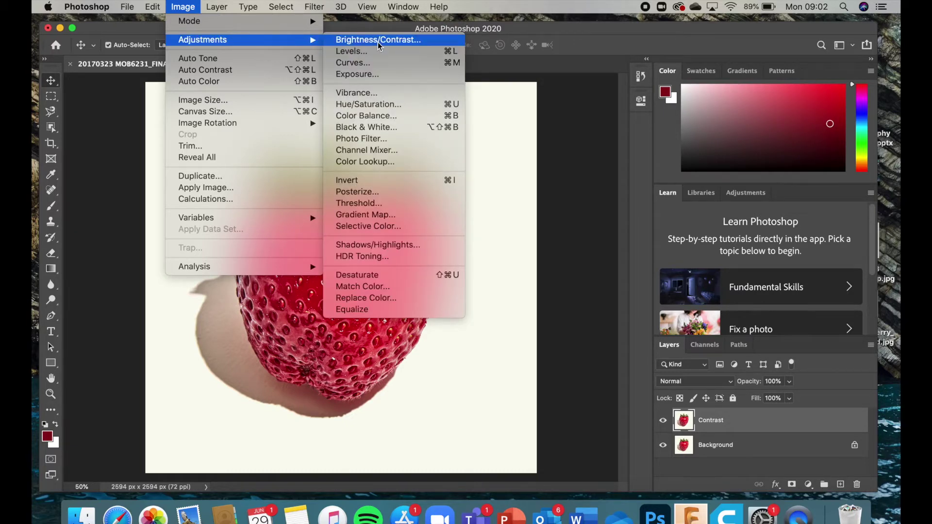
click(377, 41)
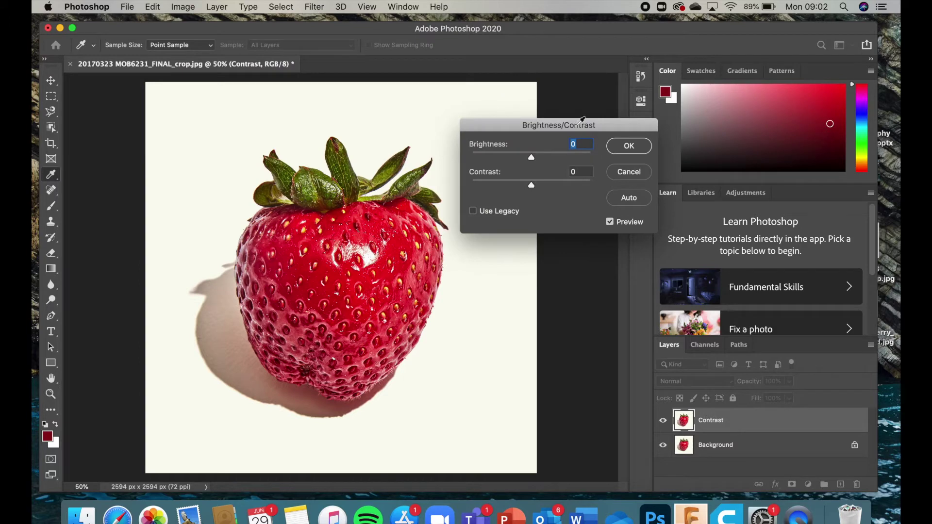
mouse_move(531, 158)
mouse_down()
mouse_move(477, 159)
mouse_move(595, 162)
mouse_move(534, 156)
mouse_up()
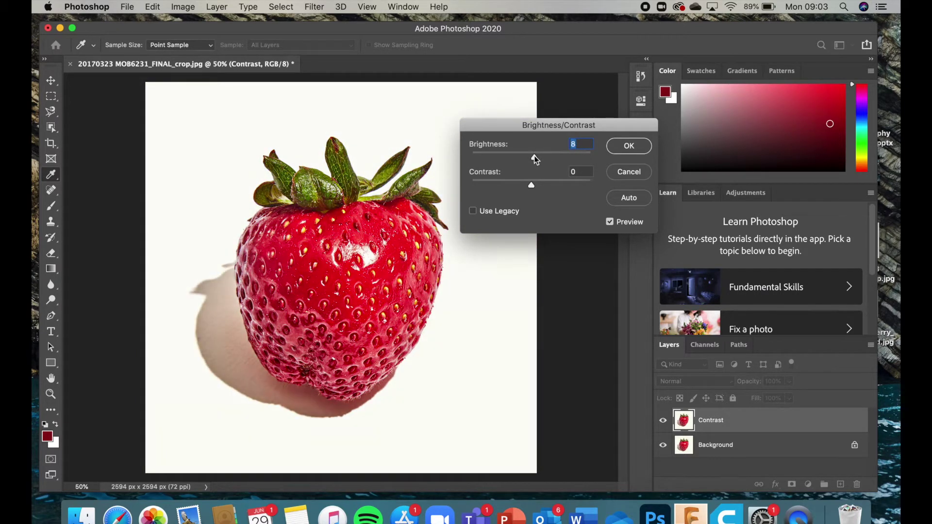
drag(533, 187, 495, 157)
drag(534, 184, 587, 191)
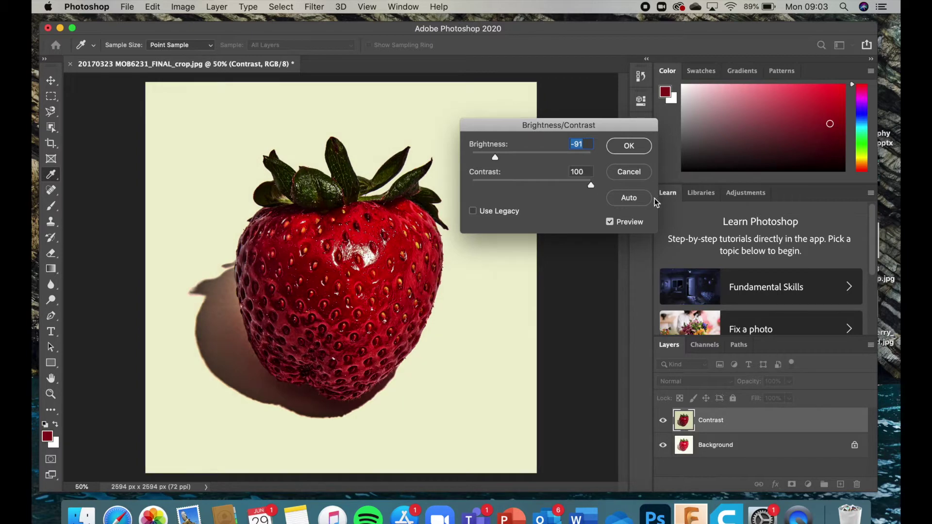
drag(495, 156, 471, 154)
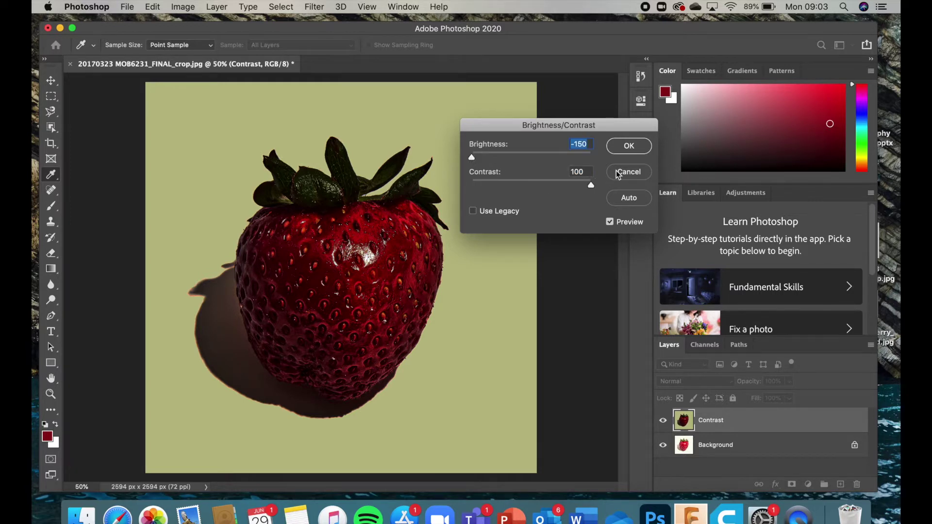
click(637, 147)
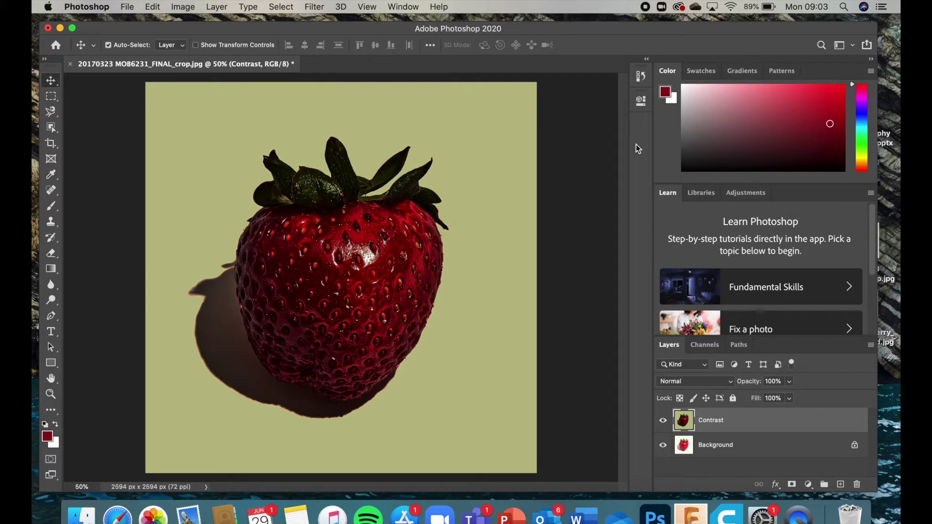
Step: Toggle the Contrast layer's visibility to compare before and after
click(663, 421)
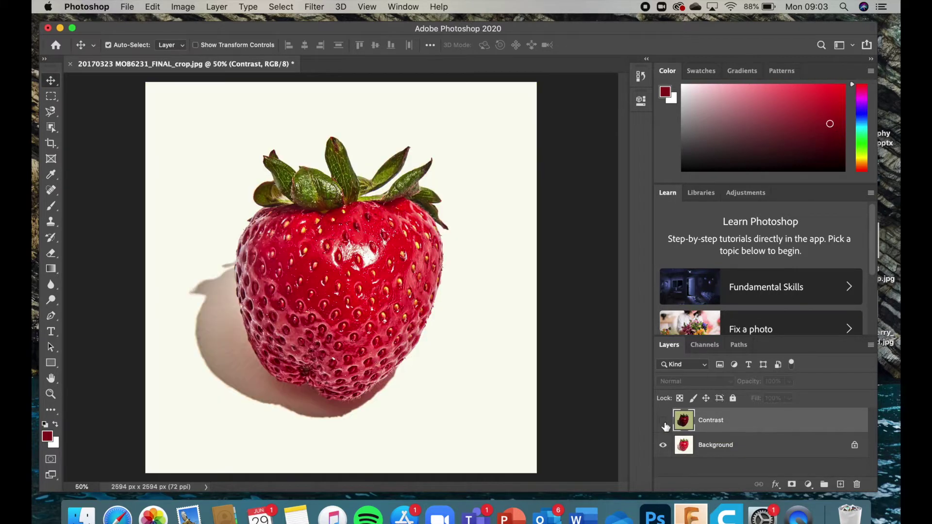
click(663, 421)
click(663, 421)
click(663, 421)
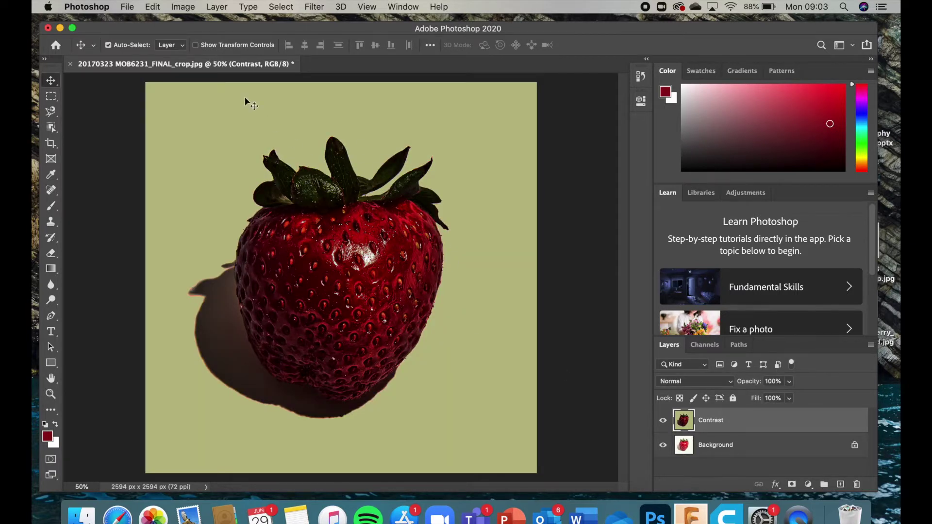
click(129, 6)
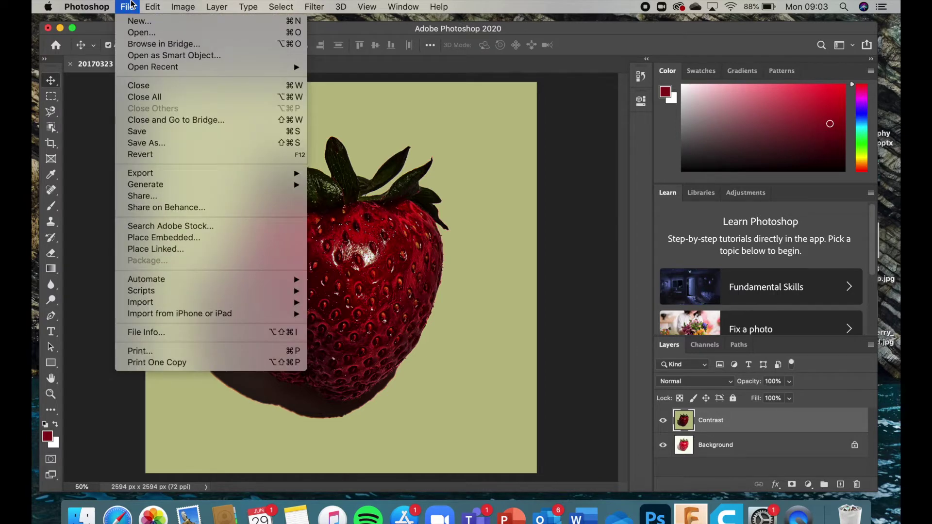
click(154, 146)
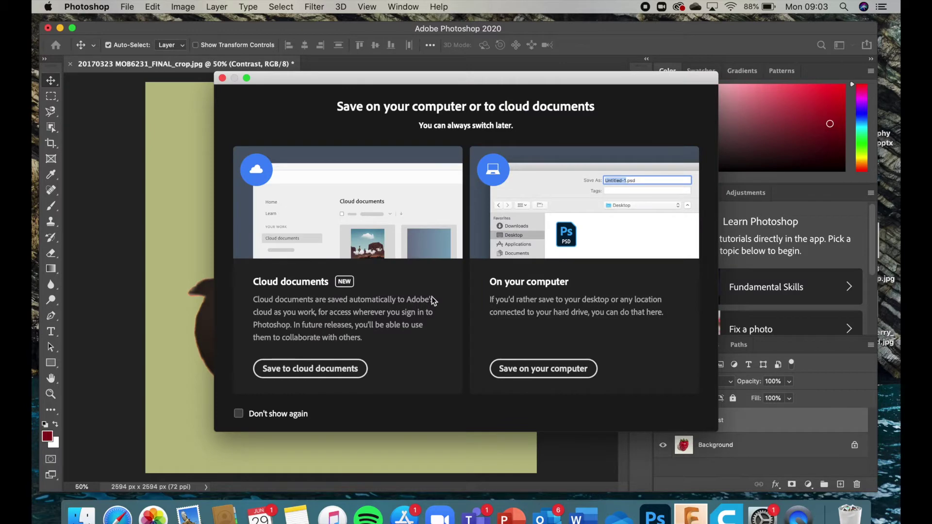
click(569, 370)
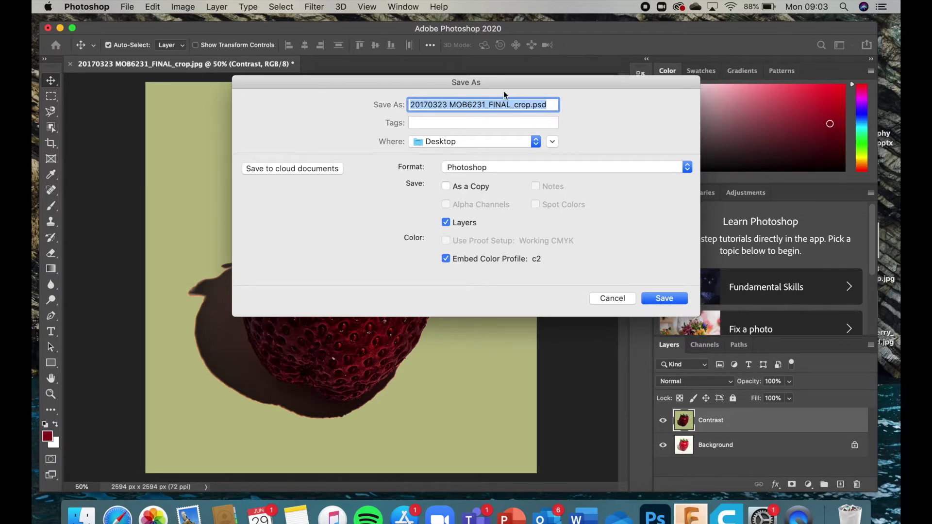
click(557, 104)
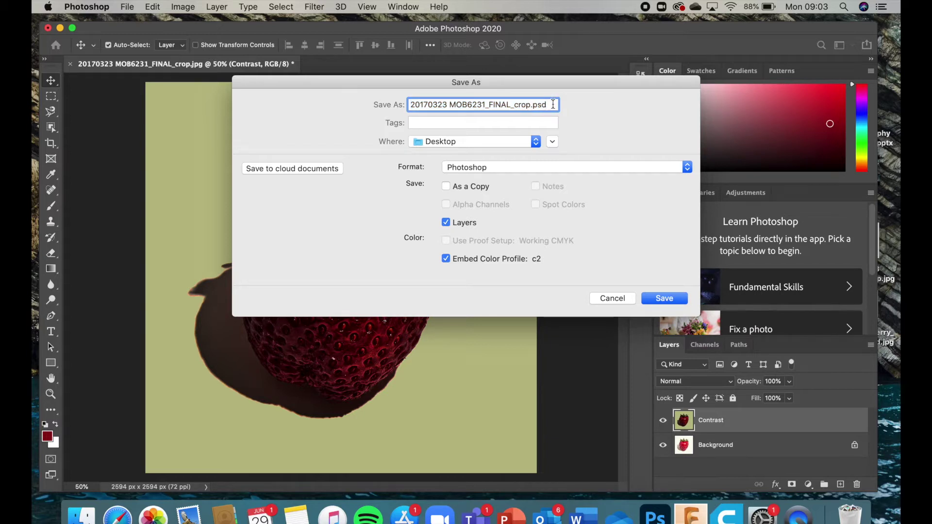
drag(548, 105, 532, 105)
click(551, 105)
click(500, 167)
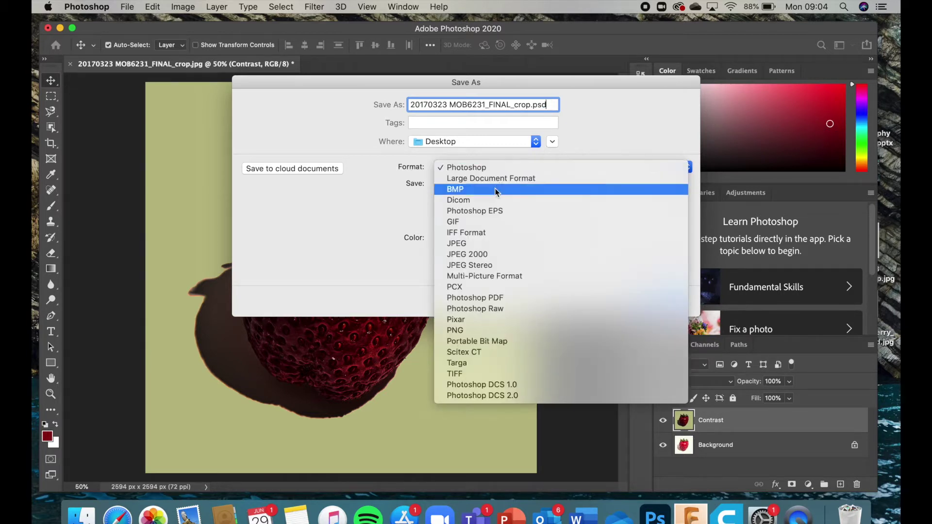
click(493, 245)
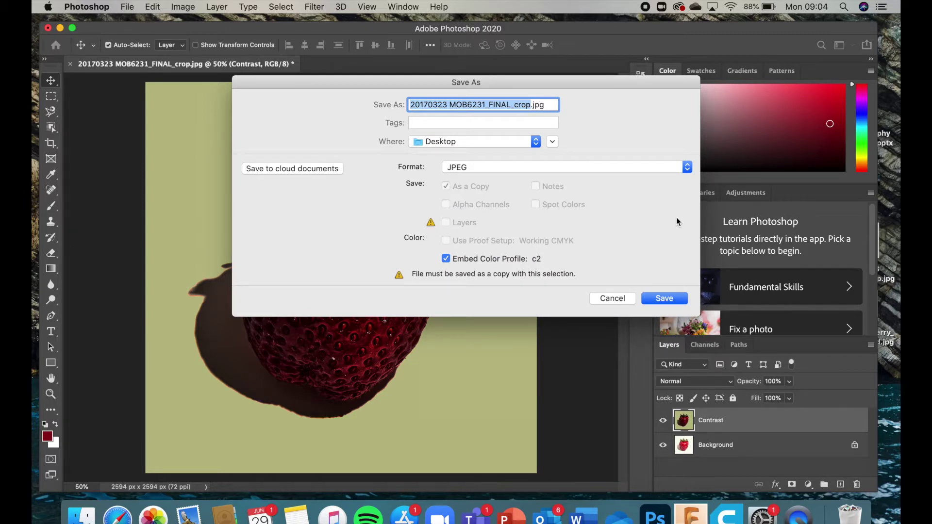
click(612, 298)
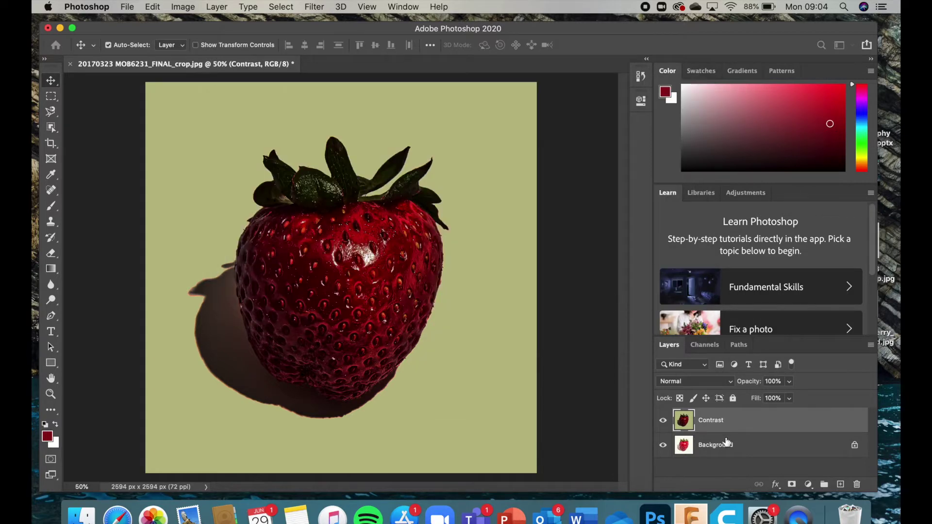
Step: Hide Contrast and duplicate the Background layer as Background copy
click(663, 424)
click(731, 451)
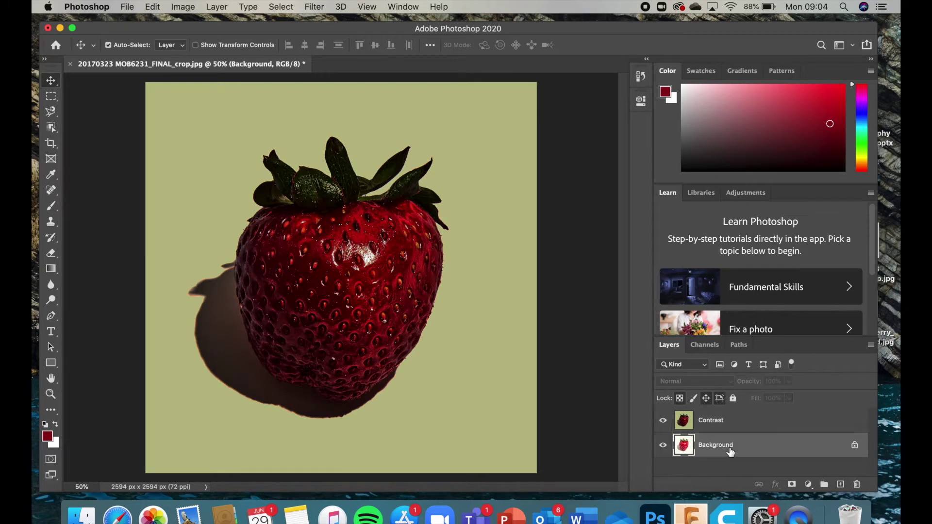
right_click(730, 451)
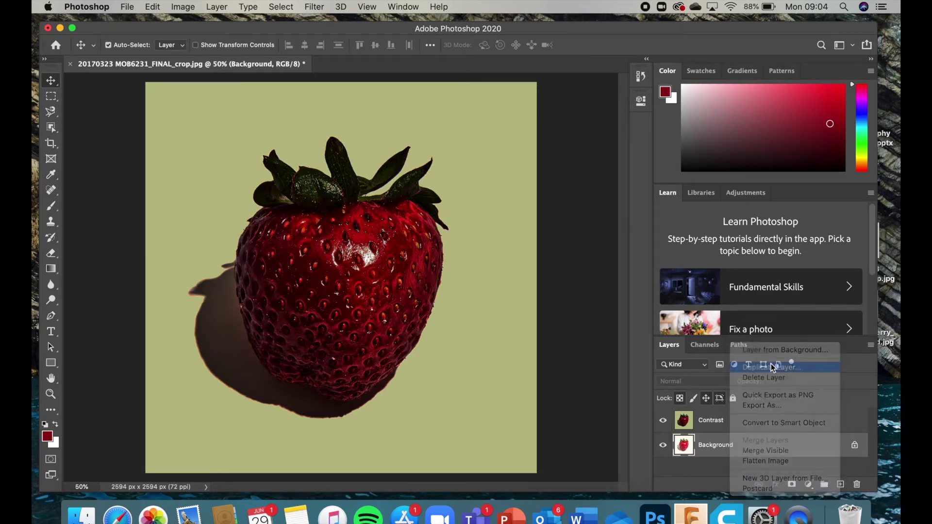
click(771, 366)
click(576, 217)
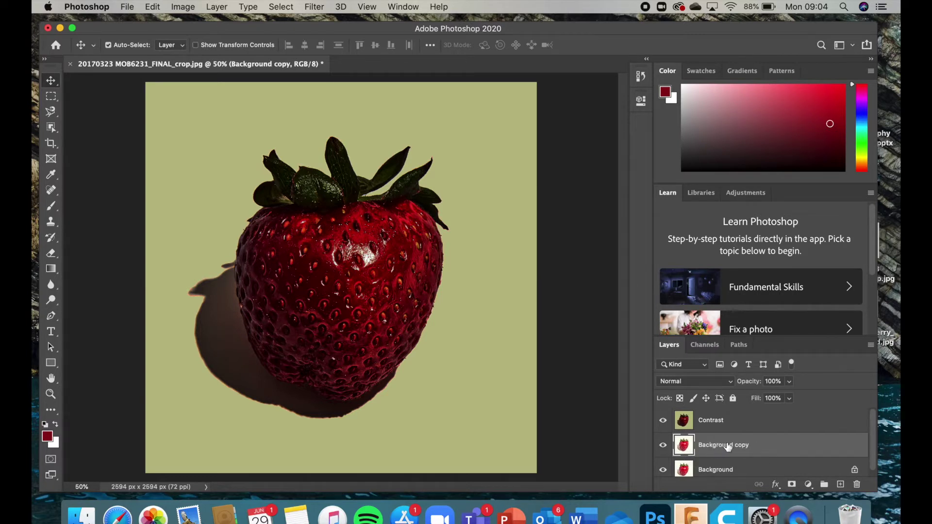
Step: Move Background copy above Contrast to the top and rename it Colour
click(675, 426)
click(663, 423)
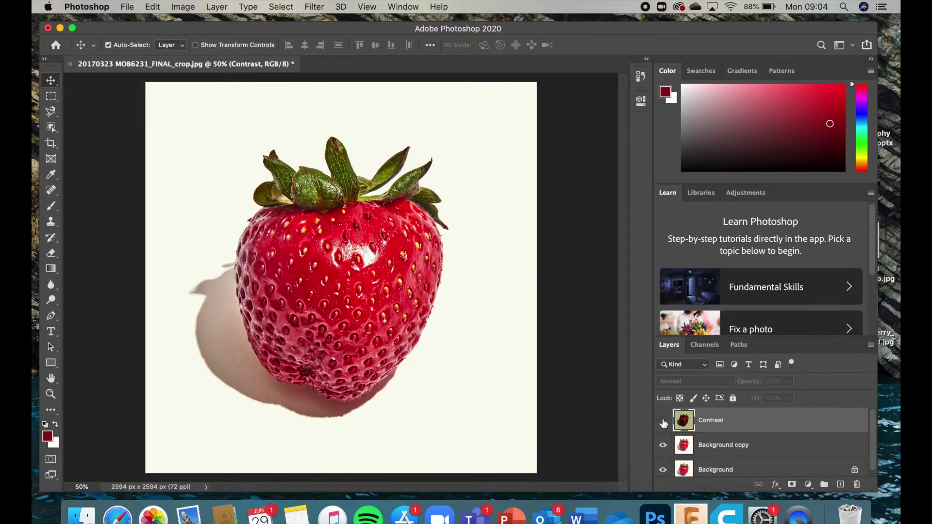
click(663, 422)
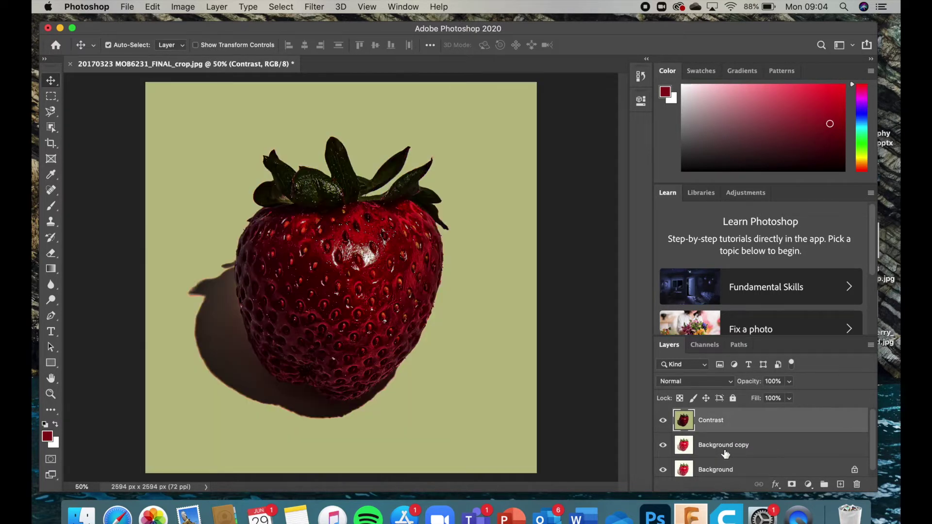
click(730, 447)
drag(731, 447, 733, 418)
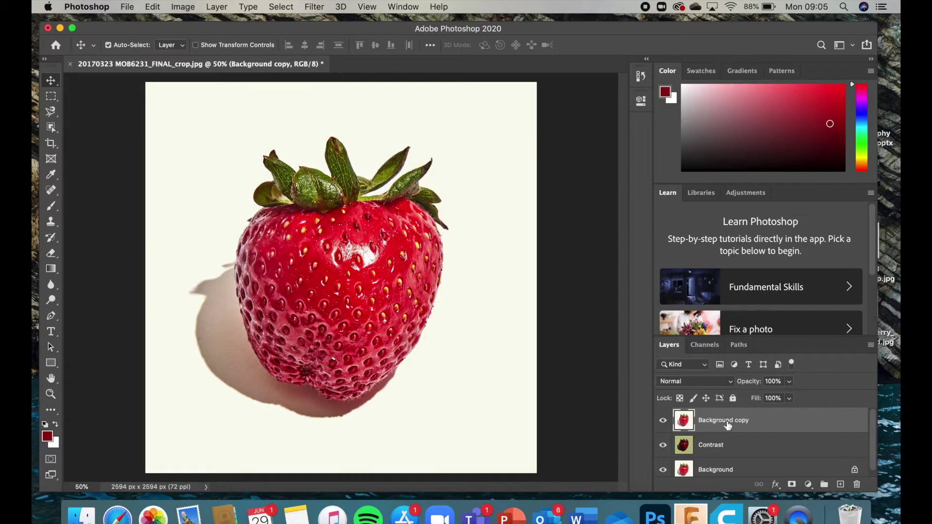
drag(731, 426, 742, 454)
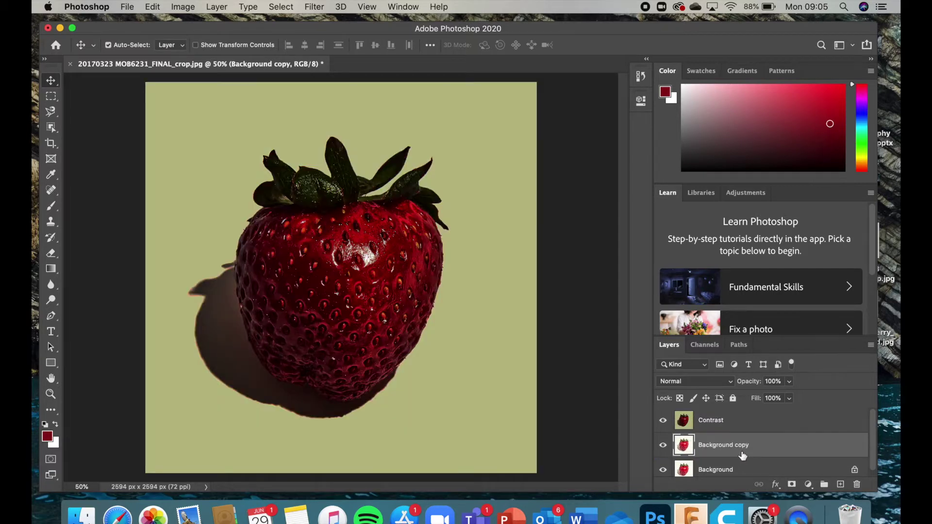
click(727, 420)
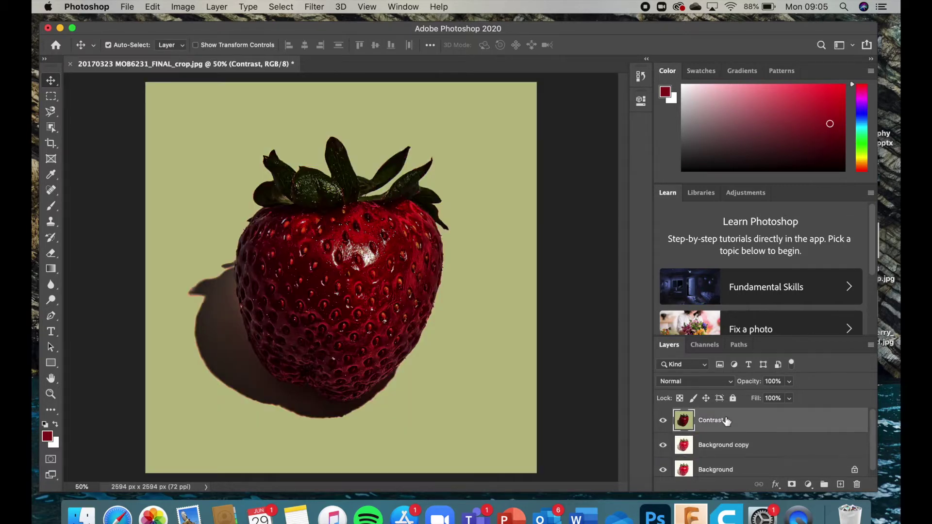
click(729, 446)
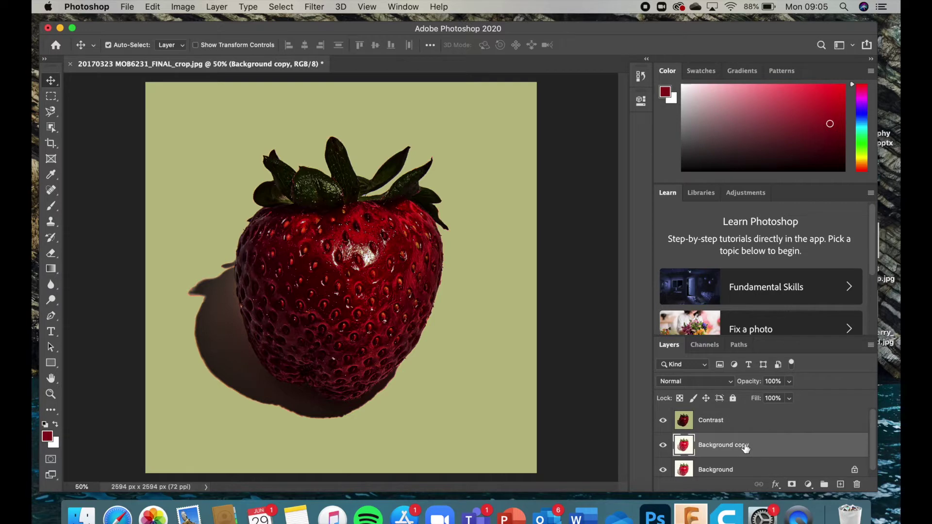
drag(746, 447, 739, 417)
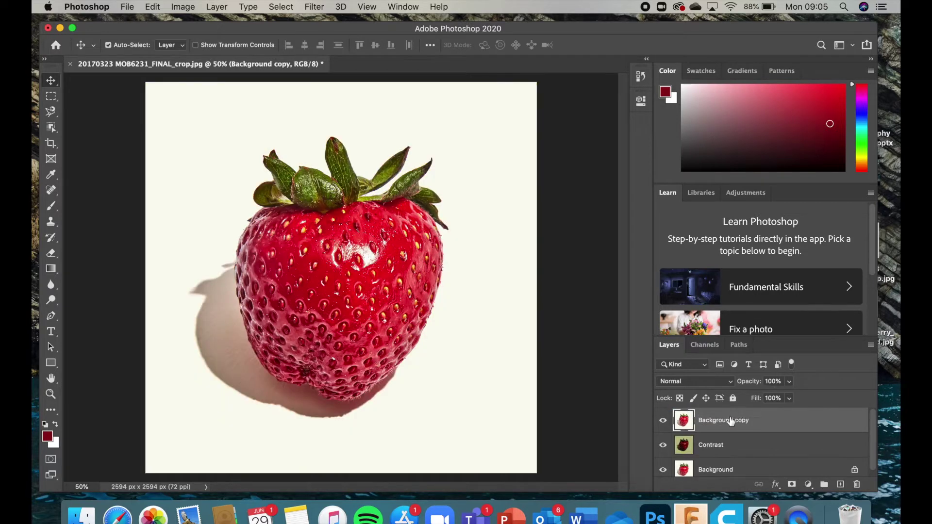
double_click(713, 420)
text(Colour)
Step: Give the Colour layer a midtones Color Balance of -100, +100, -100
click(182, 7)
mouse_move(202, 39)
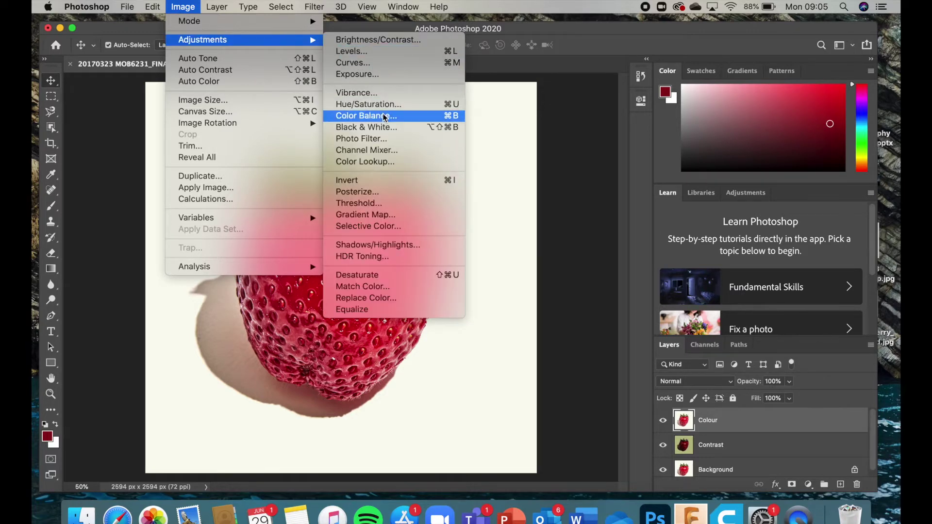
click(384, 116)
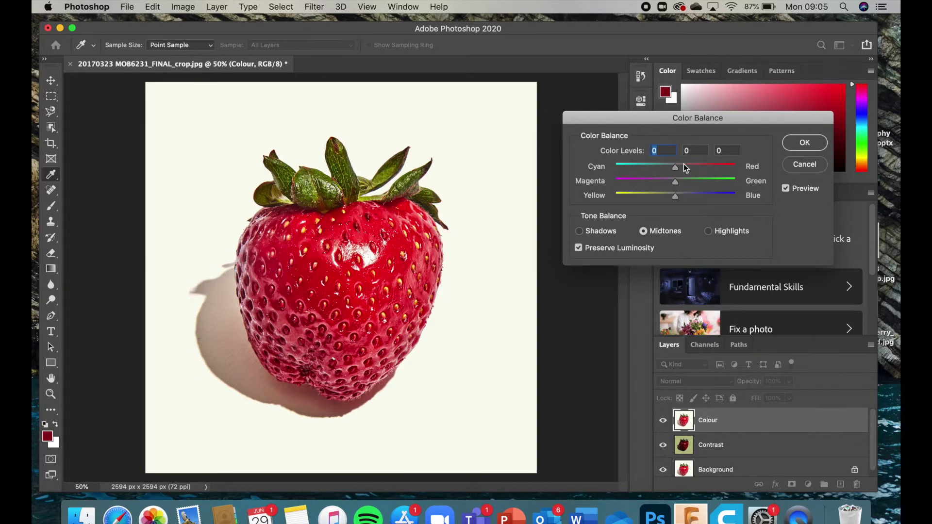
drag(664, 168, 756, 186)
drag(678, 167, 612, 161)
drag(675, 196, 581, 206)
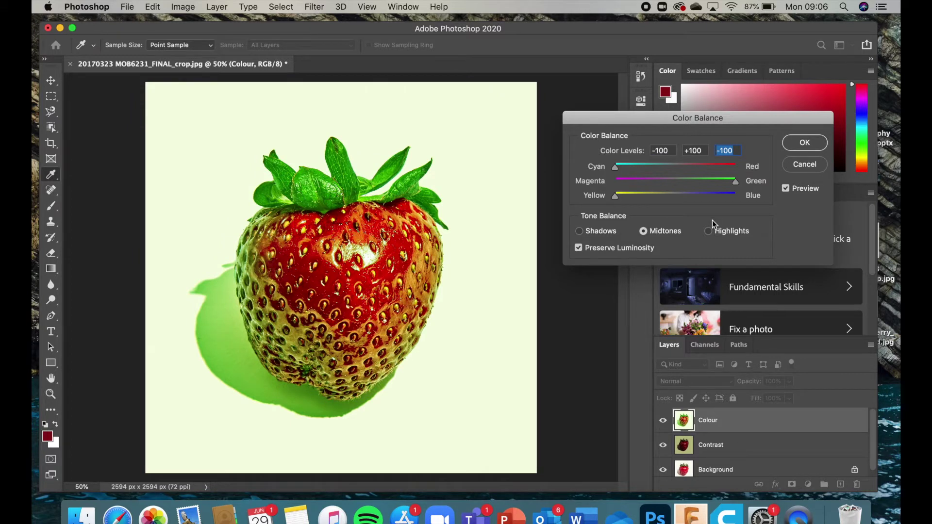
click(804, 142)
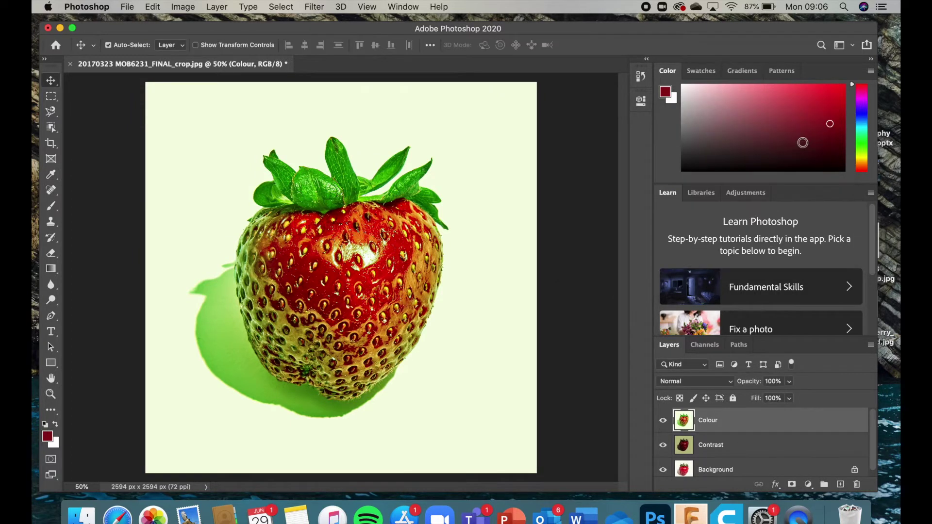
Step: Toggle the Colour and Contrast layers off and back on to compare against the original
click(663, 421)
click(663, 446)
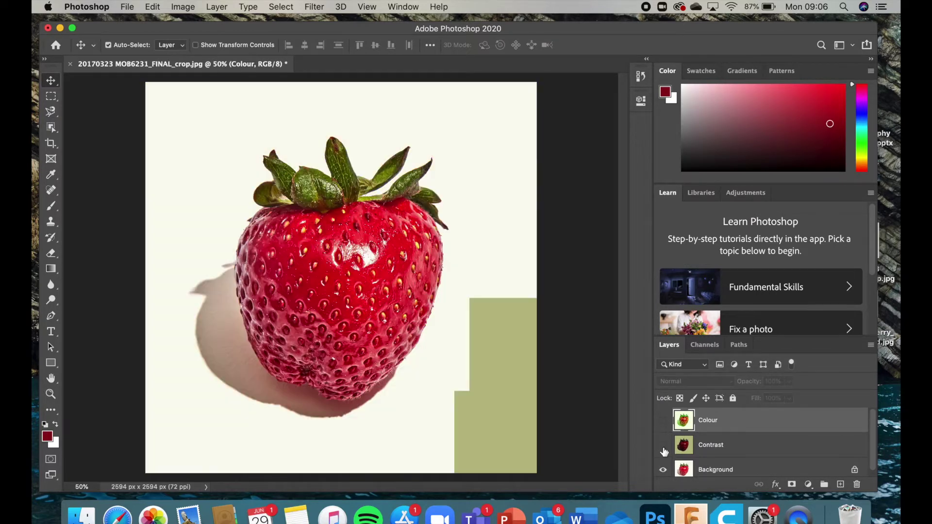
click(663, 446)
click(662, 420)
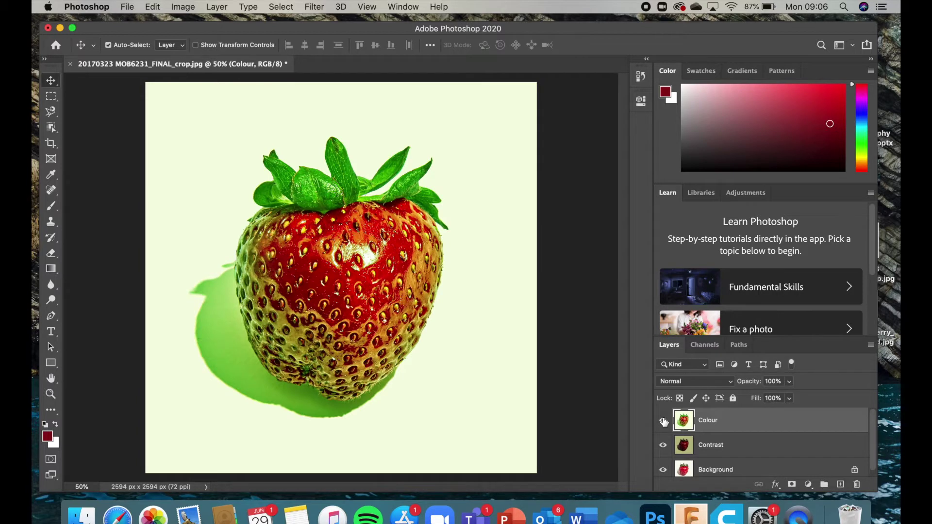
Step: Duplicate the Colour layer as a new layer named 'Filter 1'
right_click(722, 422)
click(732, 424)
right_click(735, 424)
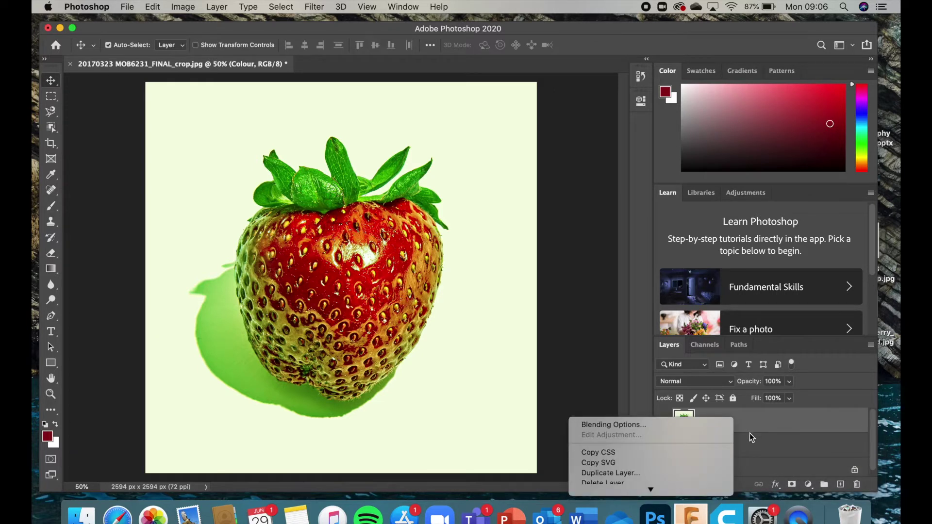
click(653, 430)
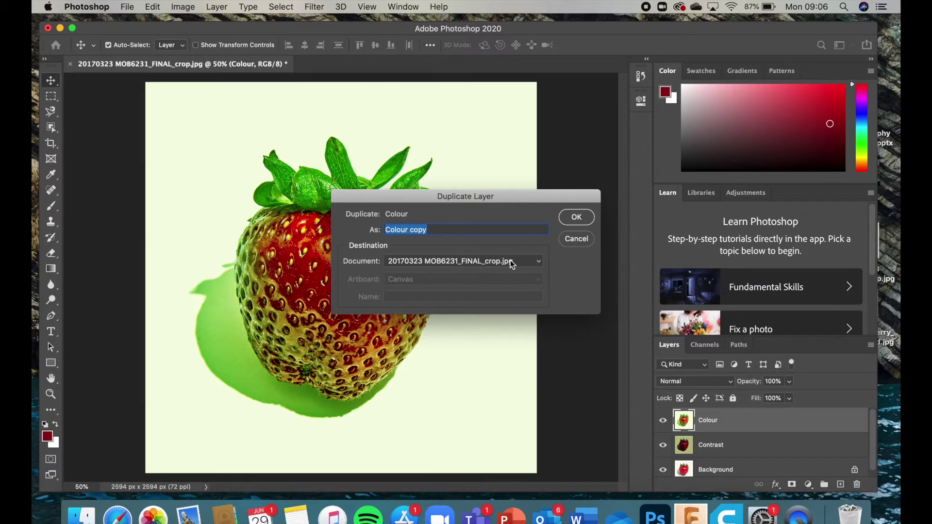
text(Filter)
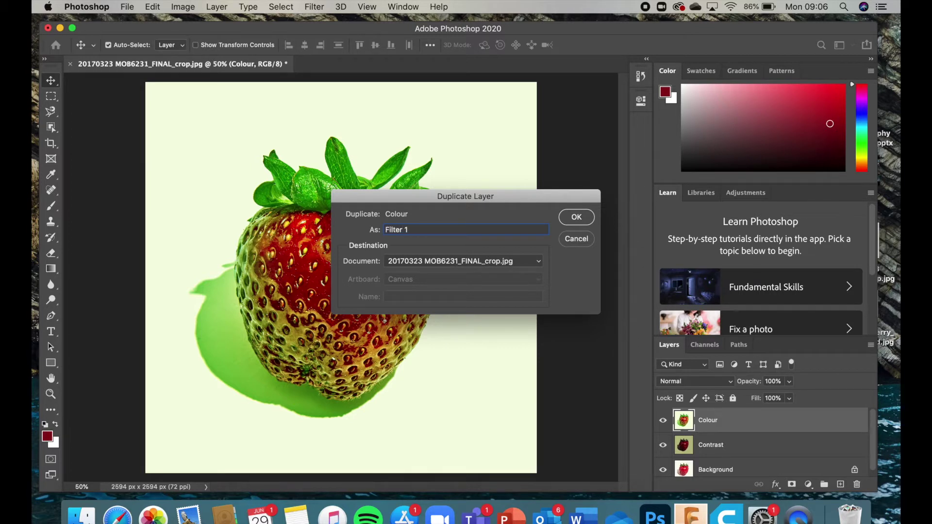
text( 1)
key(Return)
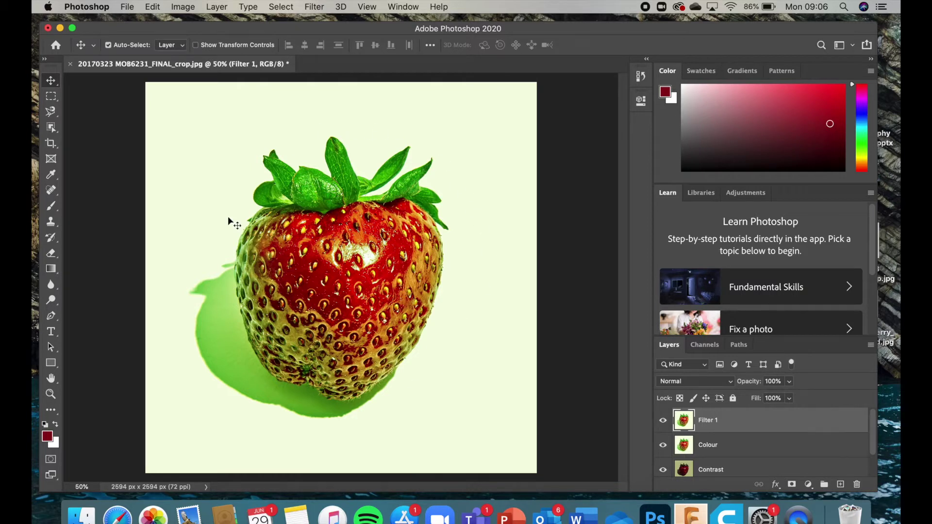
Step: Open the Filter Gallery and zoom its preview out to show the whole strawberry
click(312, 7)
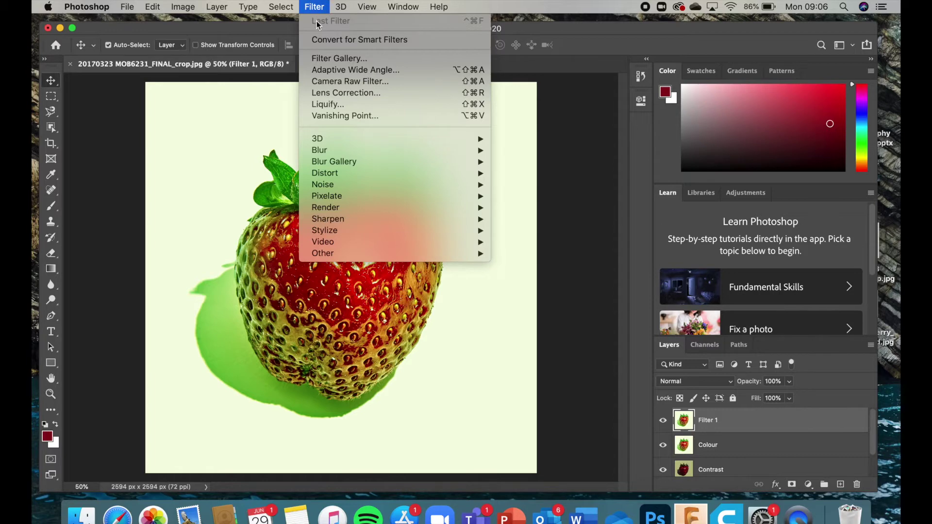
click(327, 58)
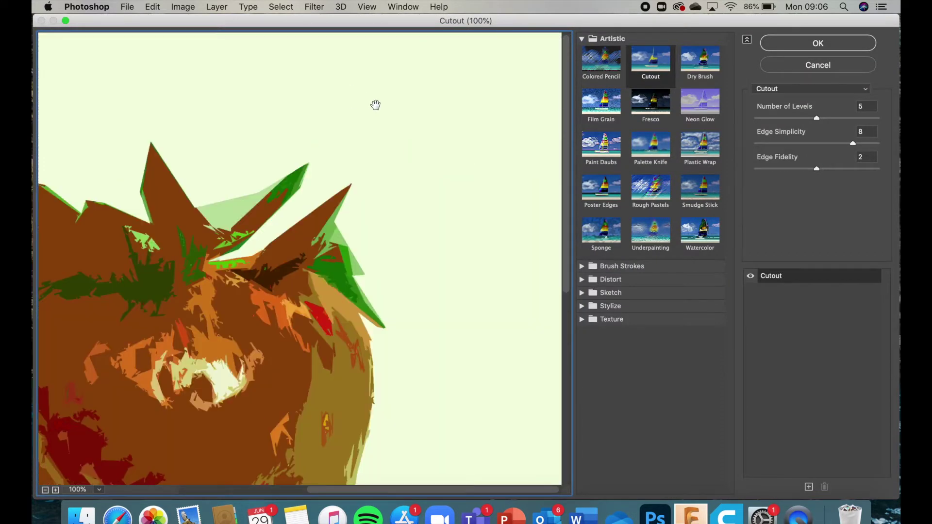
scroll(339, 187, down, 5)
scroll(339, 187, left, 5)
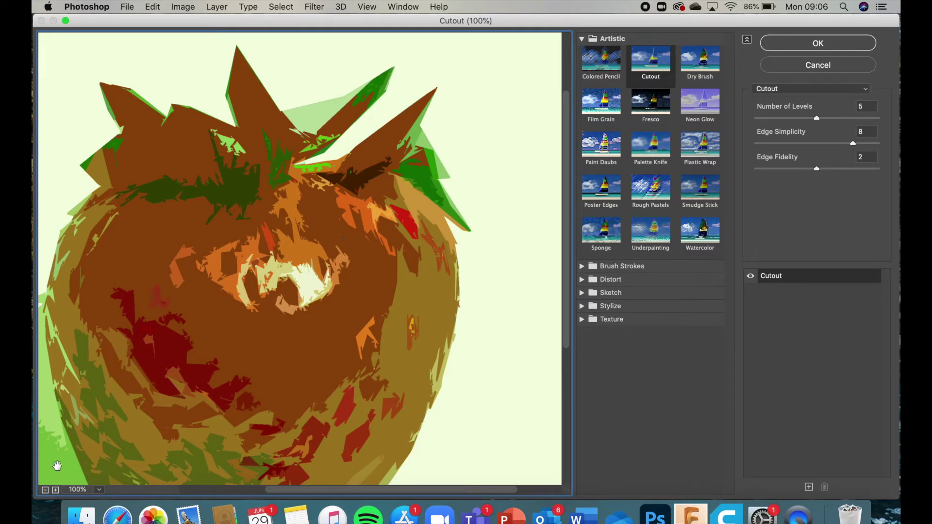
click(45, 490)
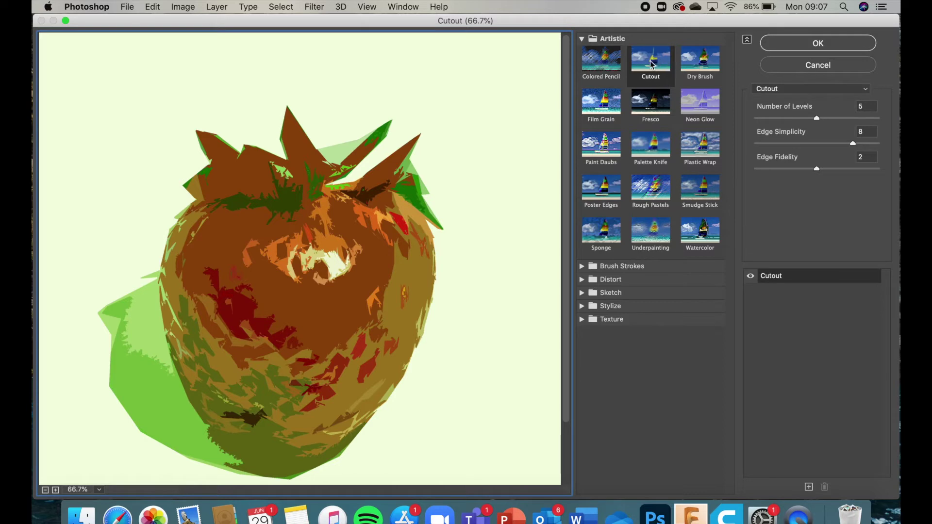
Step: Preview Colored Pencil, Film Grain, Paint Daubs, Poster Edges, Sponge, Underpainting, then Watercolor
click(602, 67)
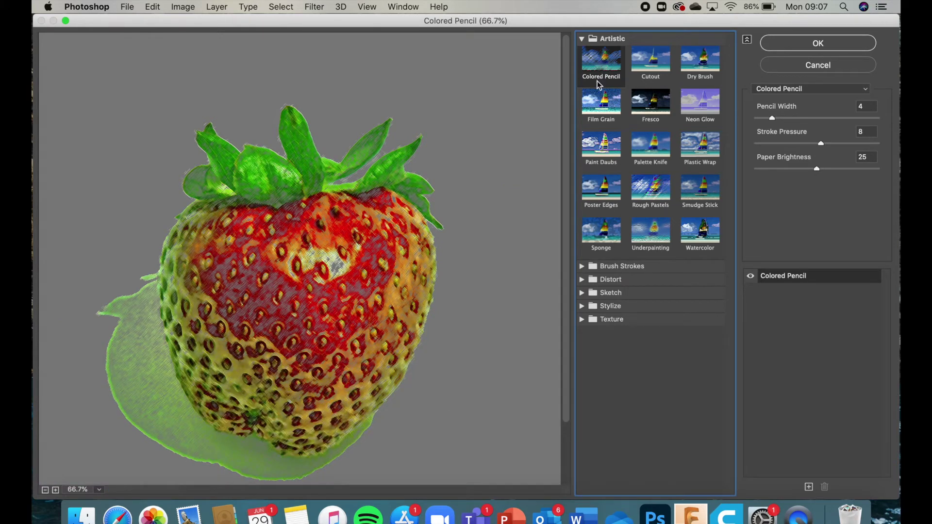
click(602, 102)
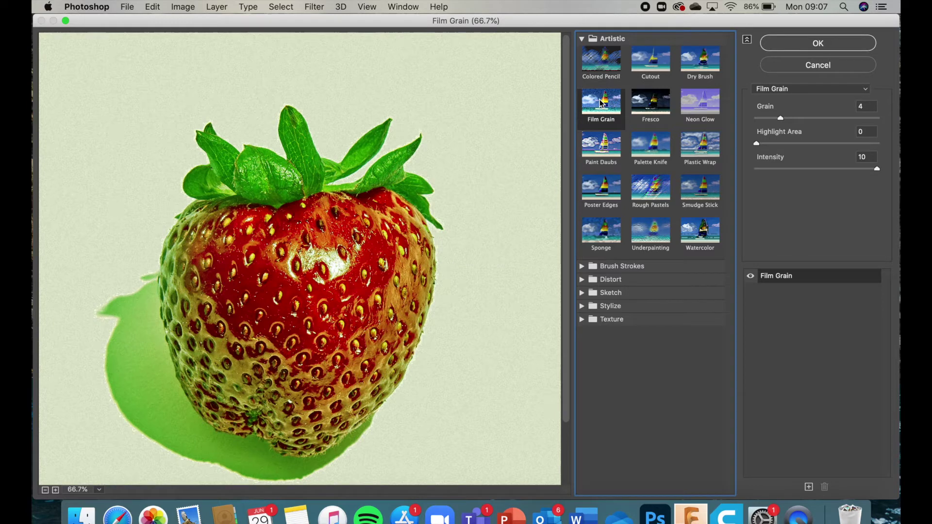
click(605, 148)
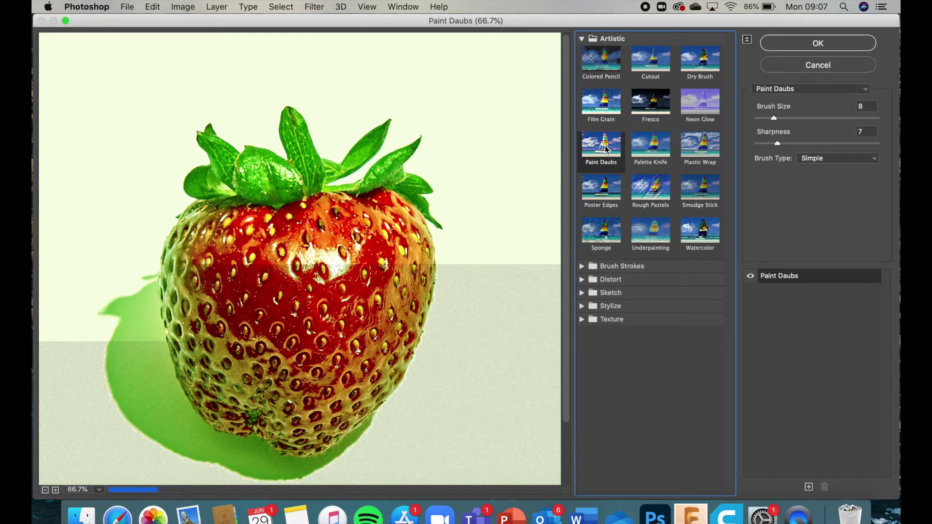
click(606, 185)
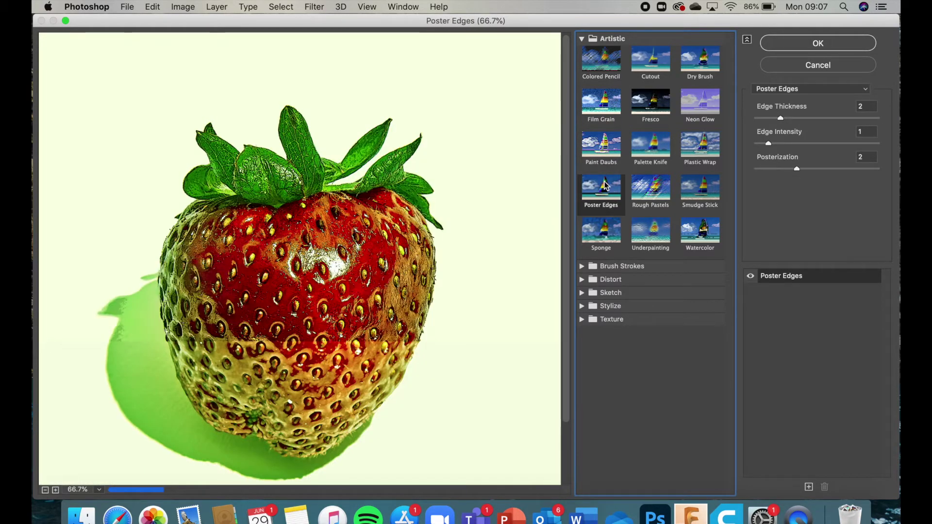
click(607, 229)
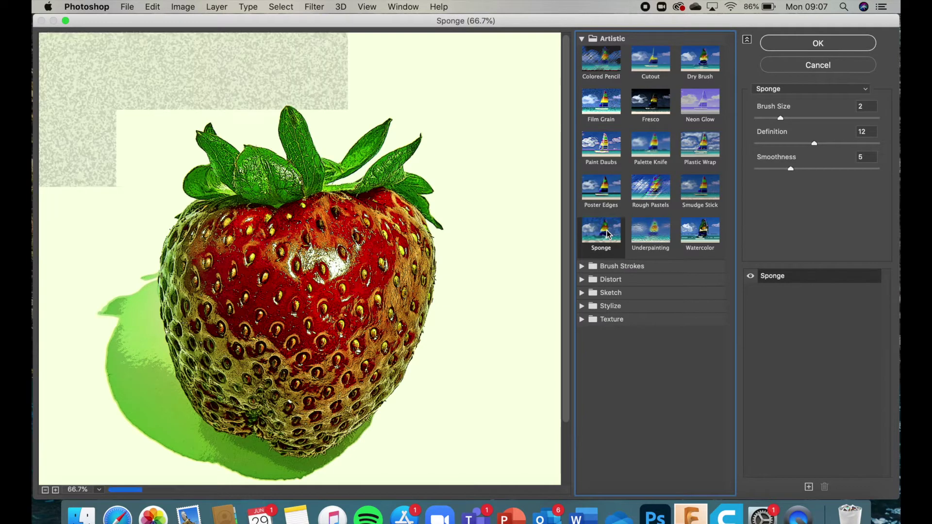
click(653, 238)
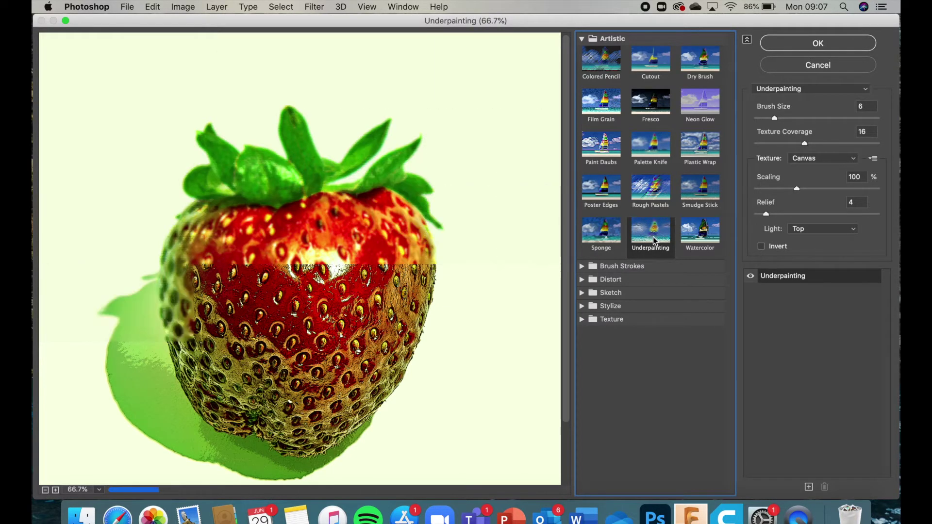
click(698, 245)
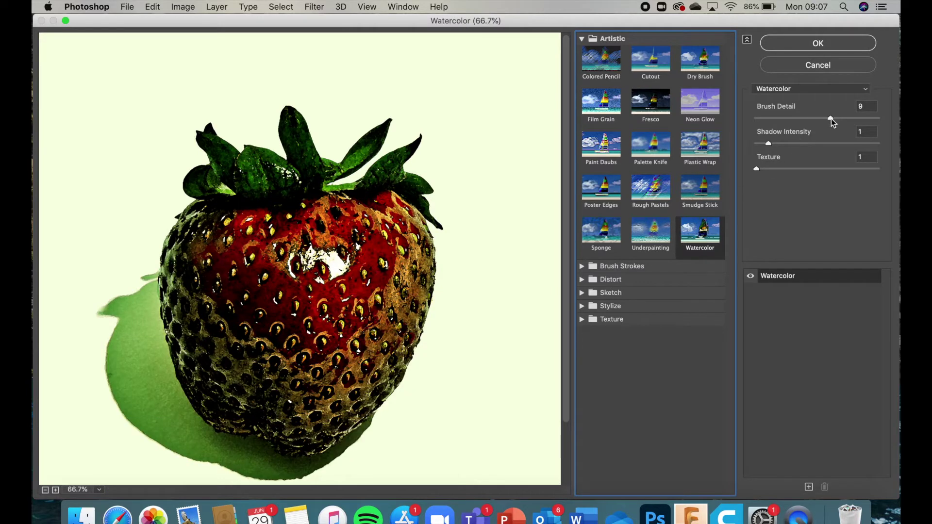
Step: Adjust the Watercolor sliders to Brush Detail 13, Shadow Intensity 2 and Texture 1
drag(832, 121, 769, 122)
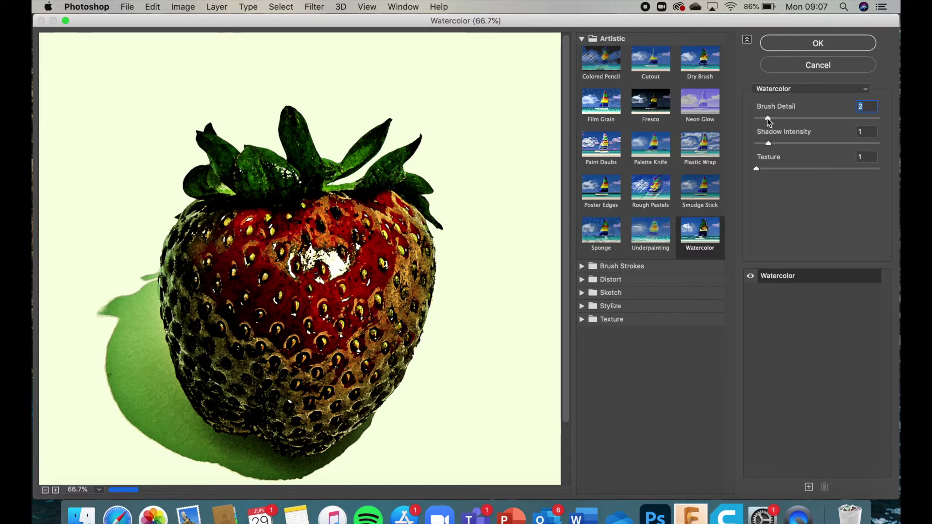
drag(767, 119, 868, 120)
drag(770, 143, 851, 147)
drag(756, 170, 844, 178)
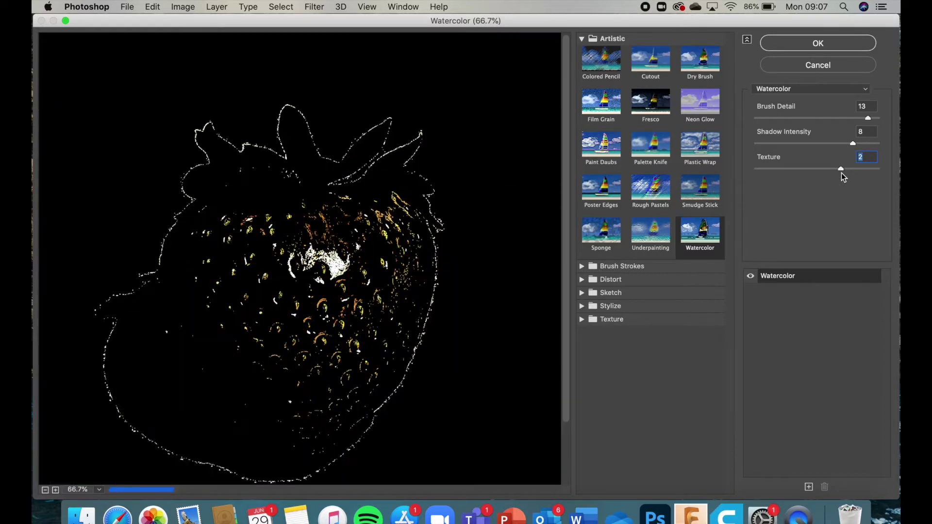
drag(840, 166, 785, 175)
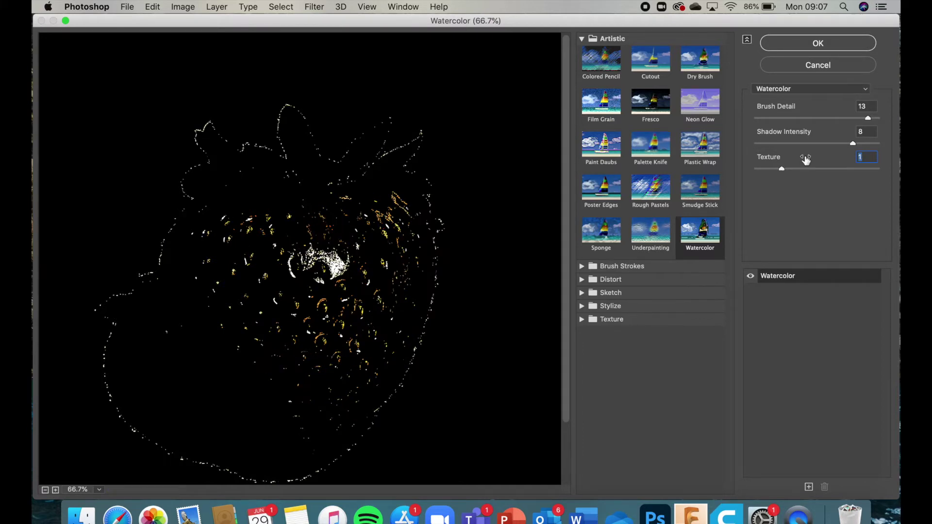
drag(828, 145, 800, 150)
mouse_move(801, 149)
mouse_down()
mouse_move(773, 148)
mouse_move(784, 145)
mouse_up()
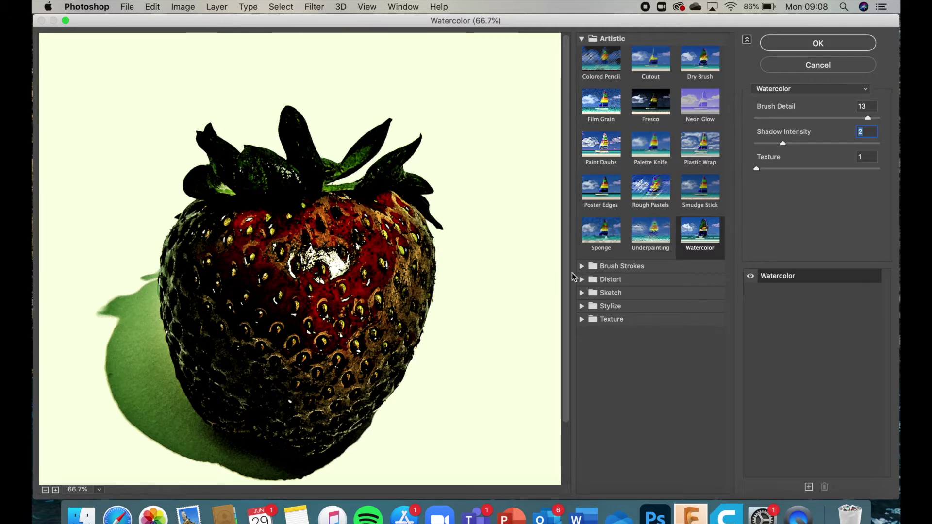
click(582, 40)
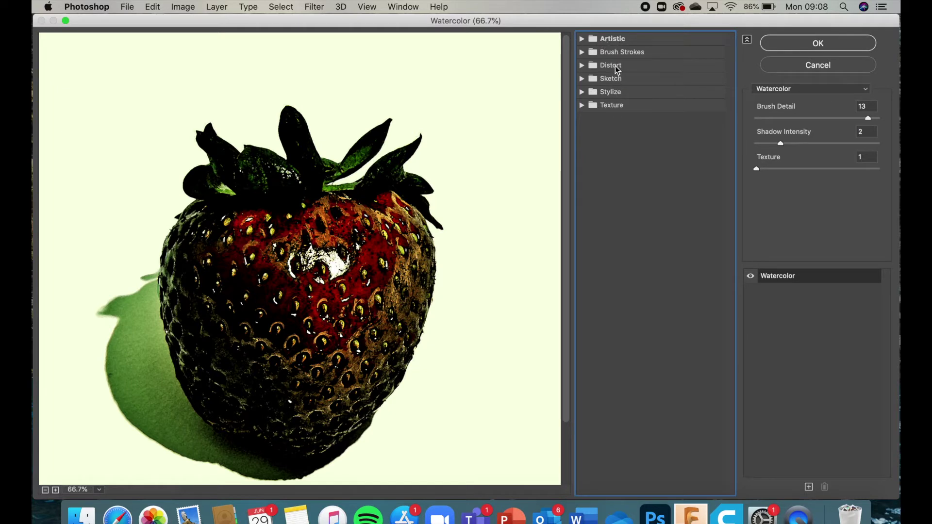
Step: Switch the gallery effect to Cutout and set Number of Levels to 8
click(582, 40)
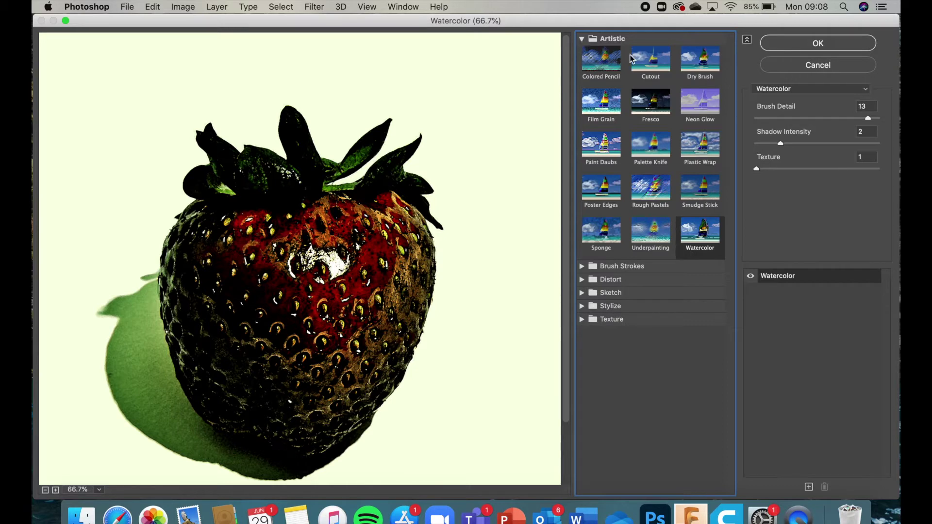
click(659, 70)
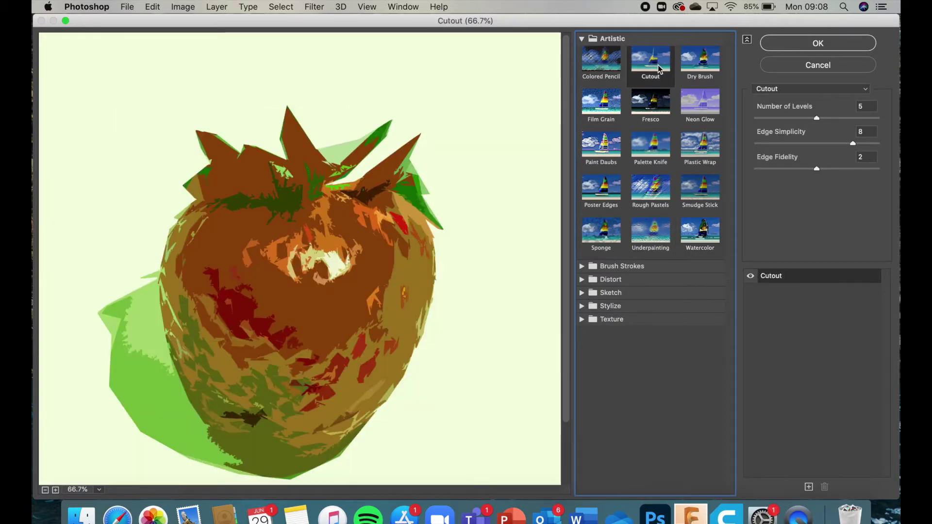
scroll(486, 169, down, 3)
scroll(486, 169, up, 3)
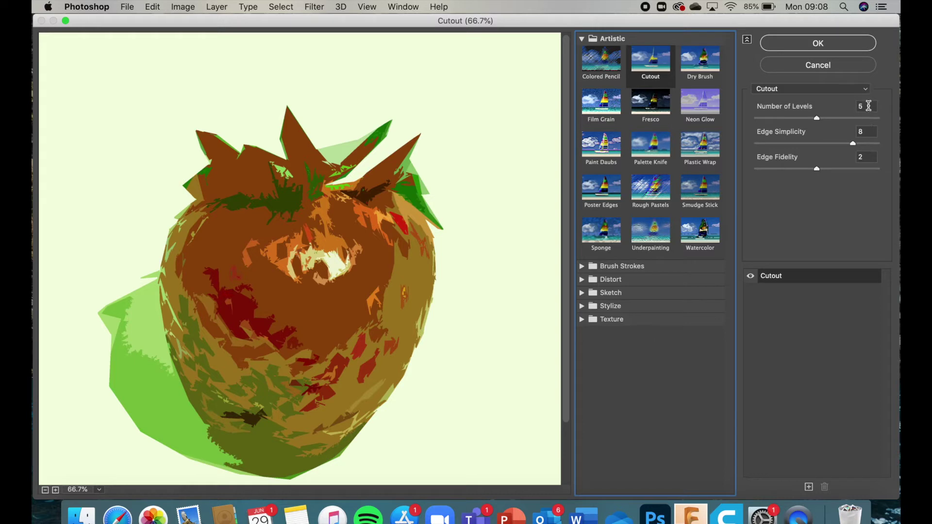
drag(816, 118, 765, 119)
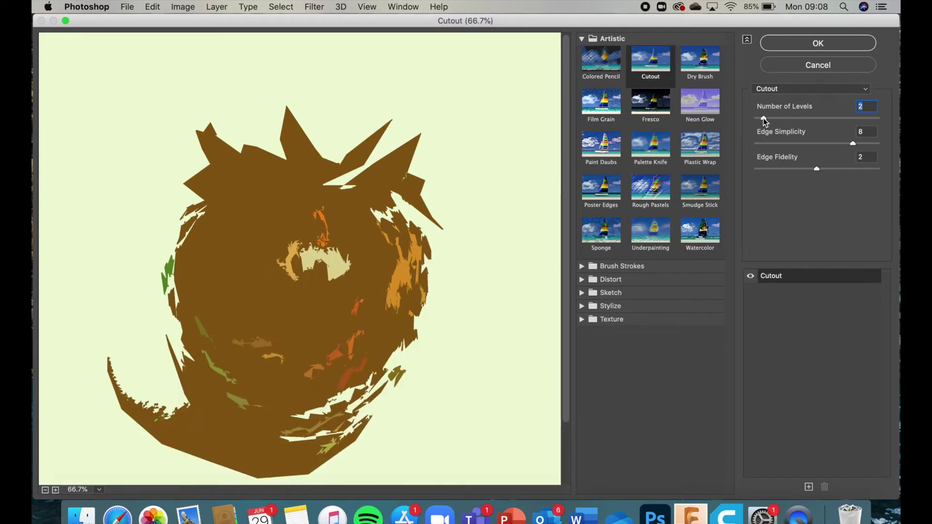
drag(765, 122, 879, 124)
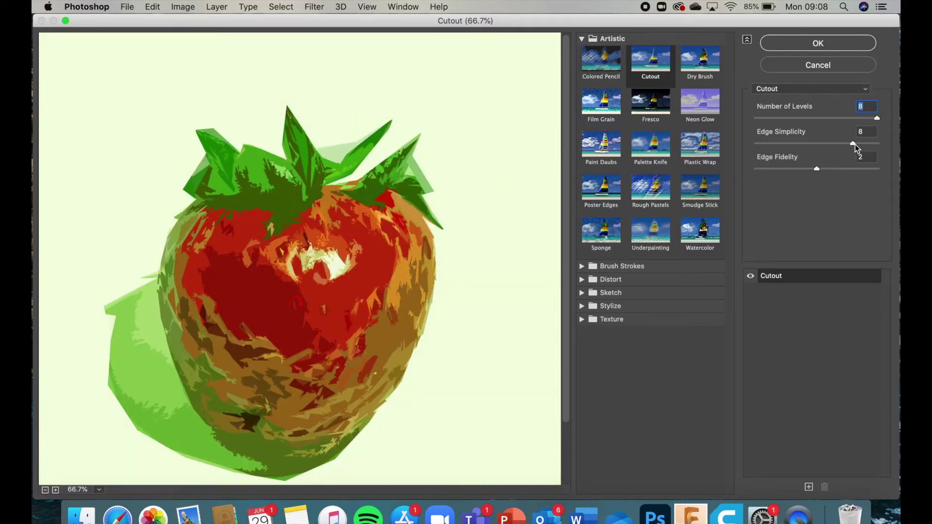
Step: Set Cutout Edge Simplicity to 9 and Edge Fidelity to 2, then apply it
drag(854, 143, 871, 144)
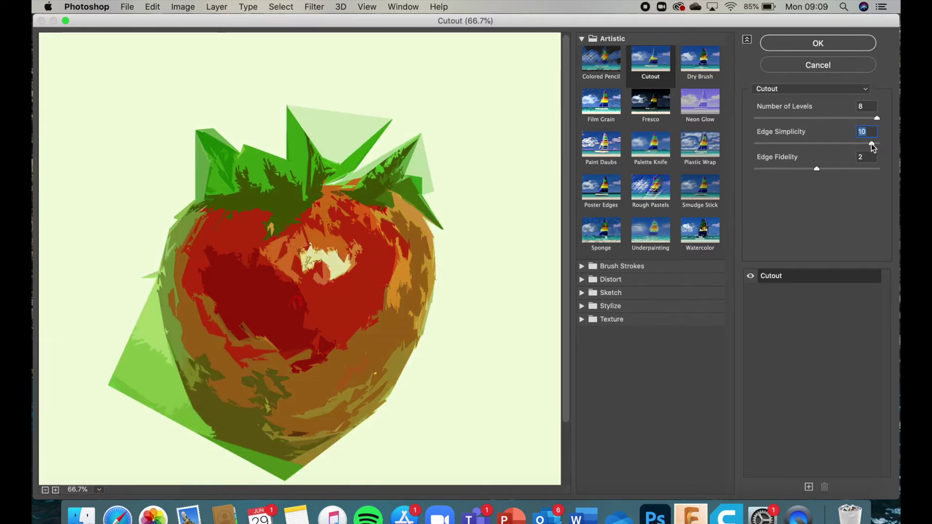
drag(871, 143, 776, 144)
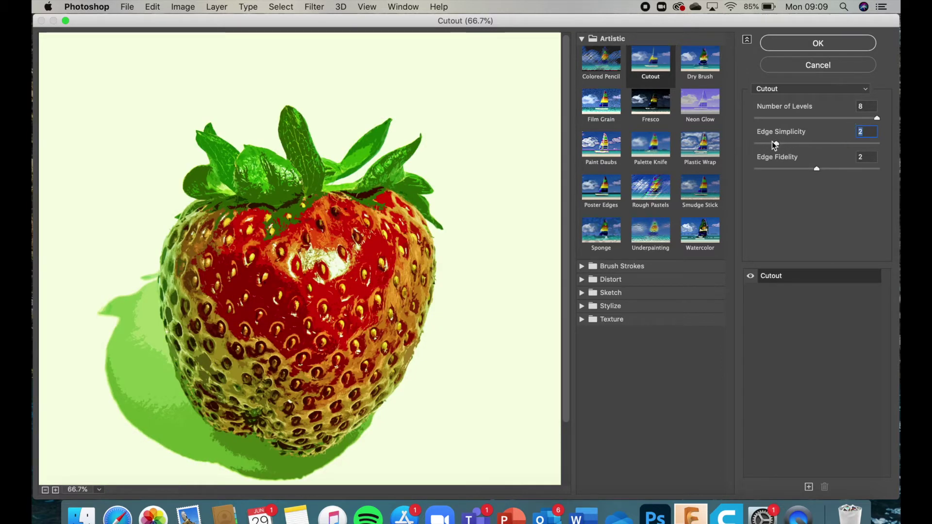
drag(777, 144, 861, 147)
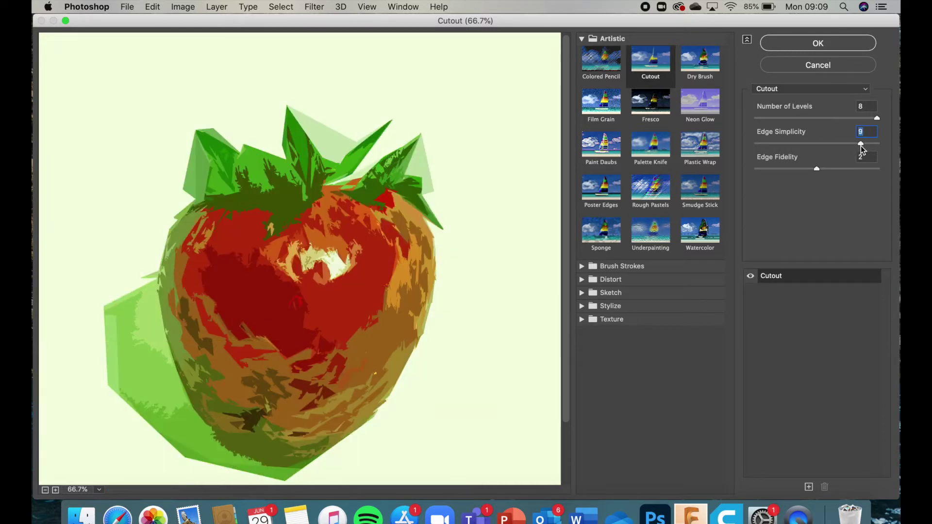
drag(815, 169, 769, 171)
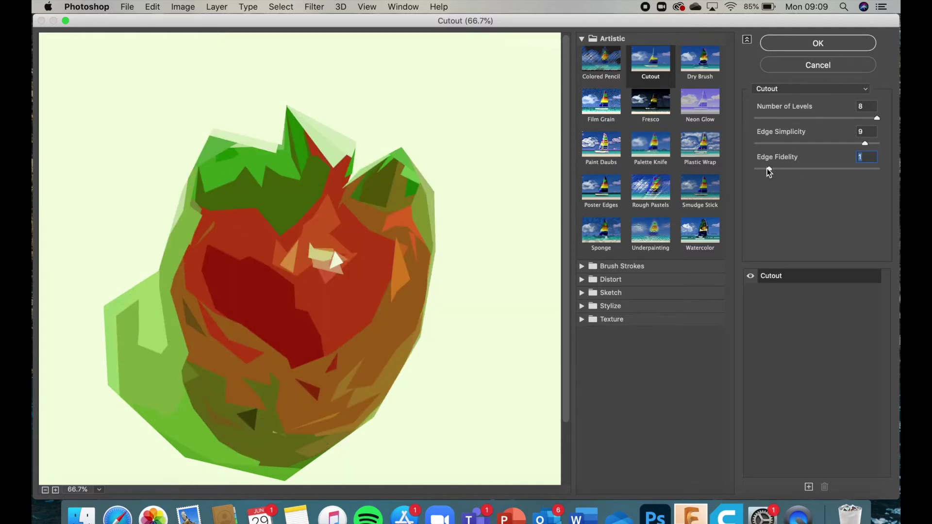
drag(767, 169, 789, 170)
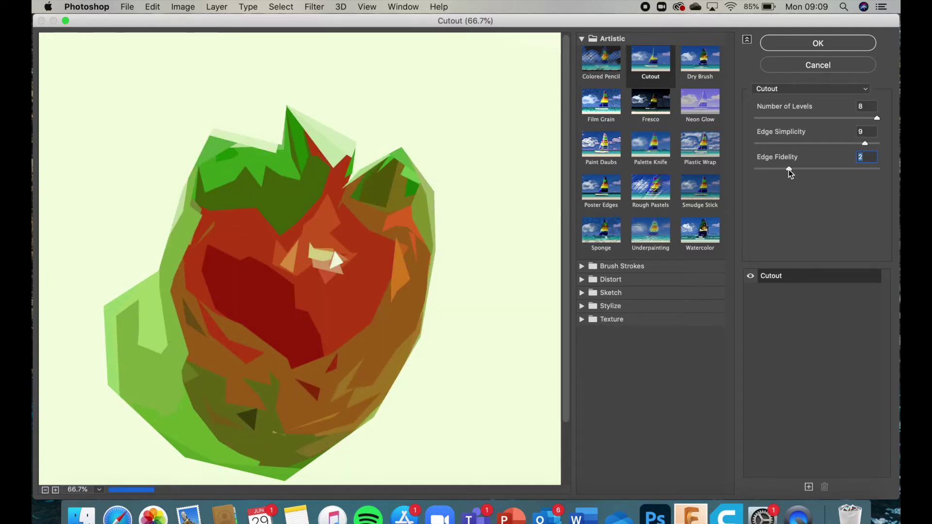
drag(793, 169, 775, 171)
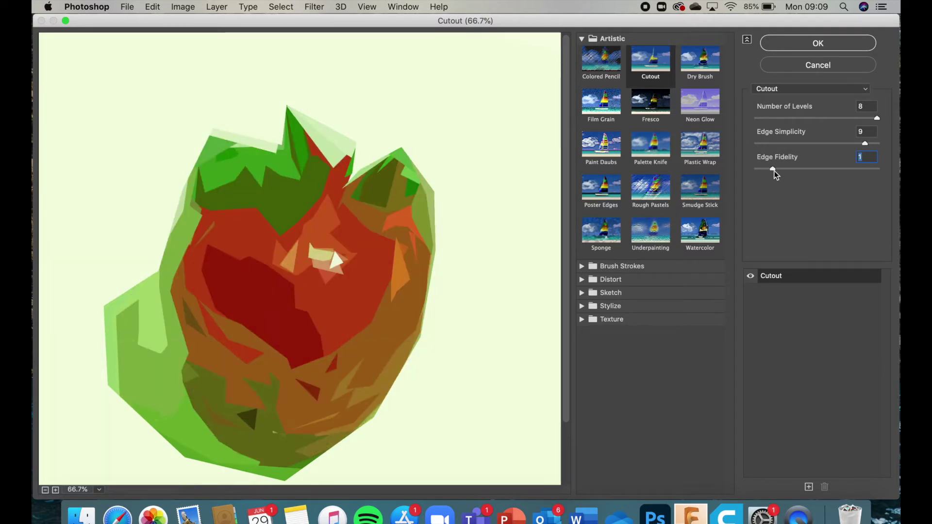
drag(773, 171, 795, 169)
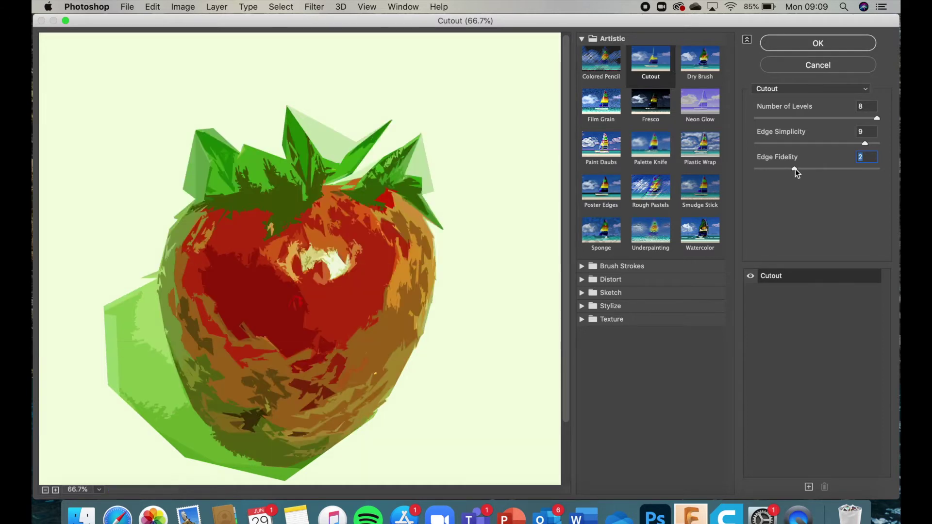
drag(795, 169, 795, 169)
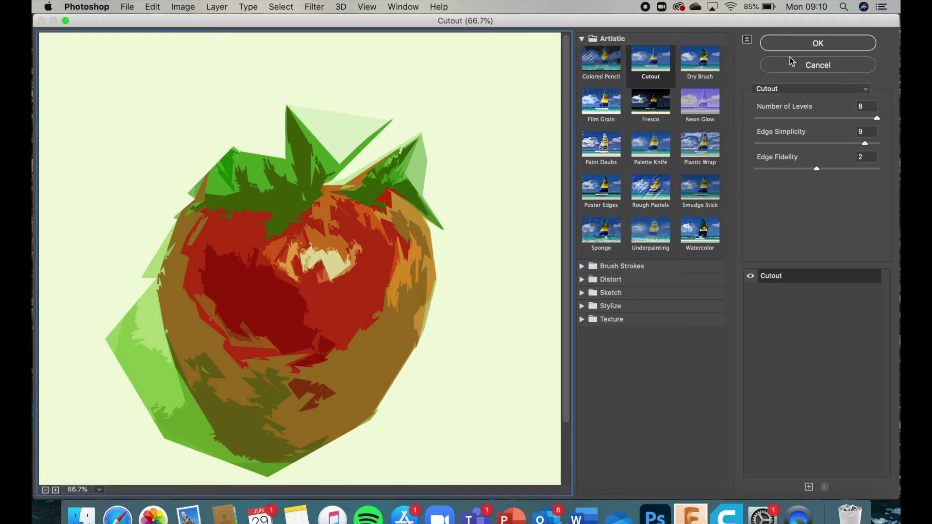
click(820, 46)
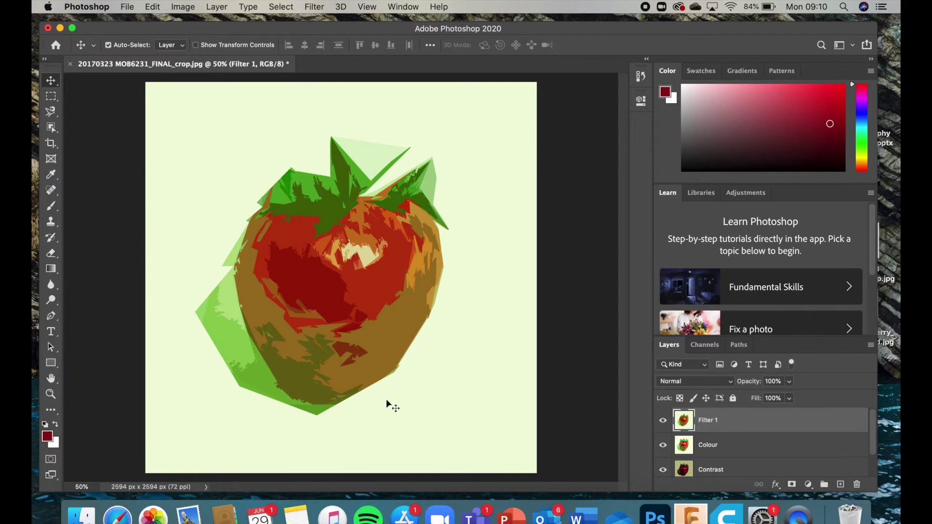
Step: Select the Background layer and hide the Contrast, Colour and Filter 1 layers
scroll(728, 443, down, 2)
scroll(722, 445, up, 2)
scroll(720, 440, down, 1)
scroll(720, 440, down, 1)
scroll(720, 441, up, 1)
scroll(720, 441, down, 1)
scroll(720, 440, up, 1)
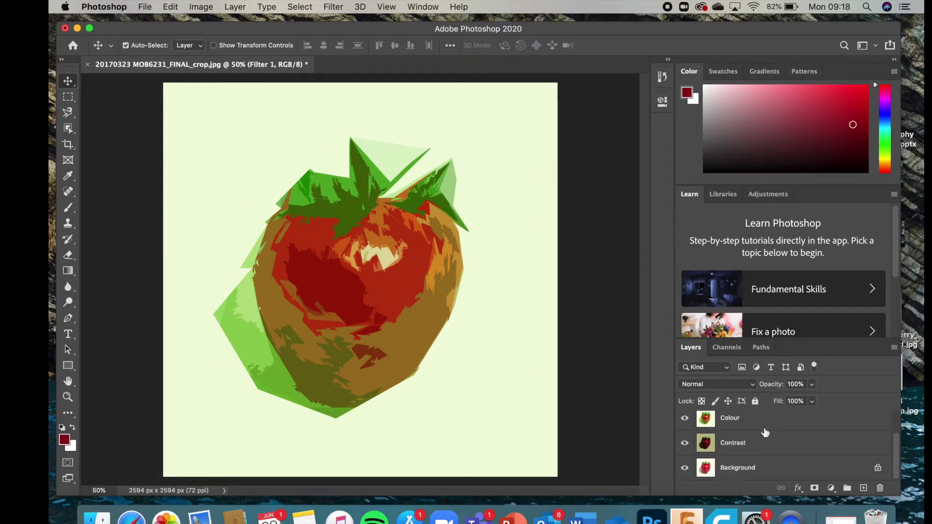
click(732, 467)
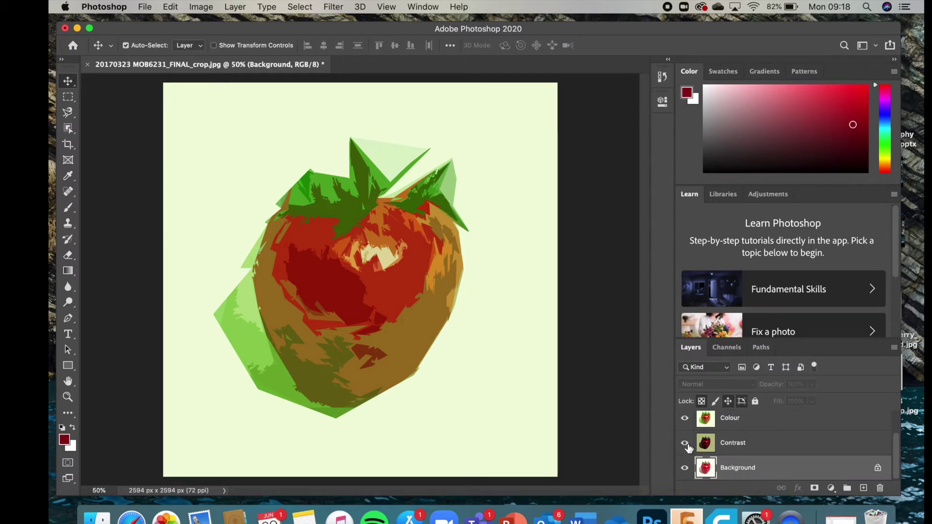
click(685, 443)
click(685, 418)
scroll(686, 452, up, 2)
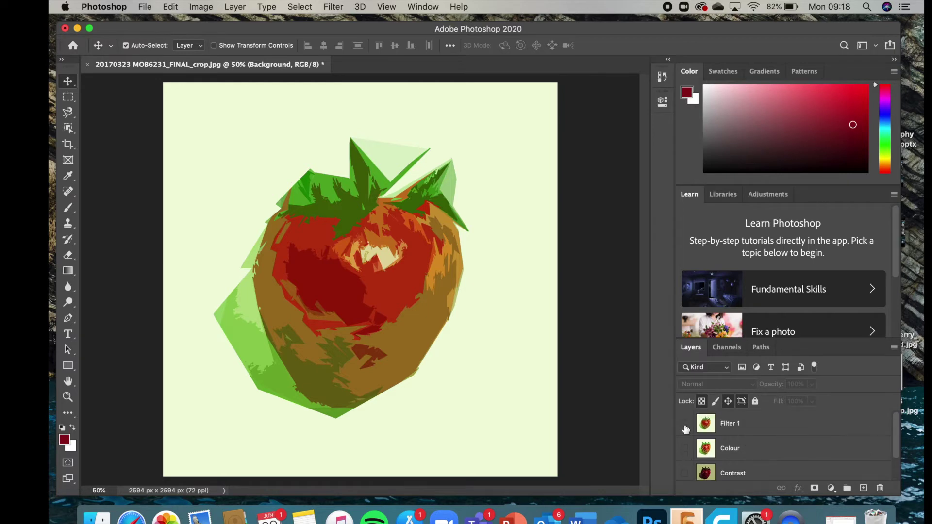
click(685, 419)
scroll(723, 443, down, 1)
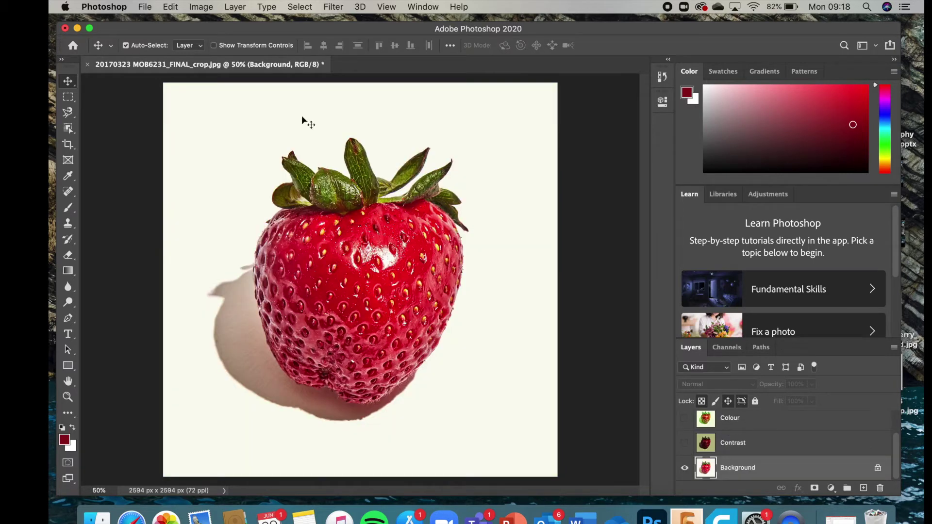
Step: Save the Background-only image to the Desktop as a JPEG named 'background', accepting Quality 8
click(146, 6)
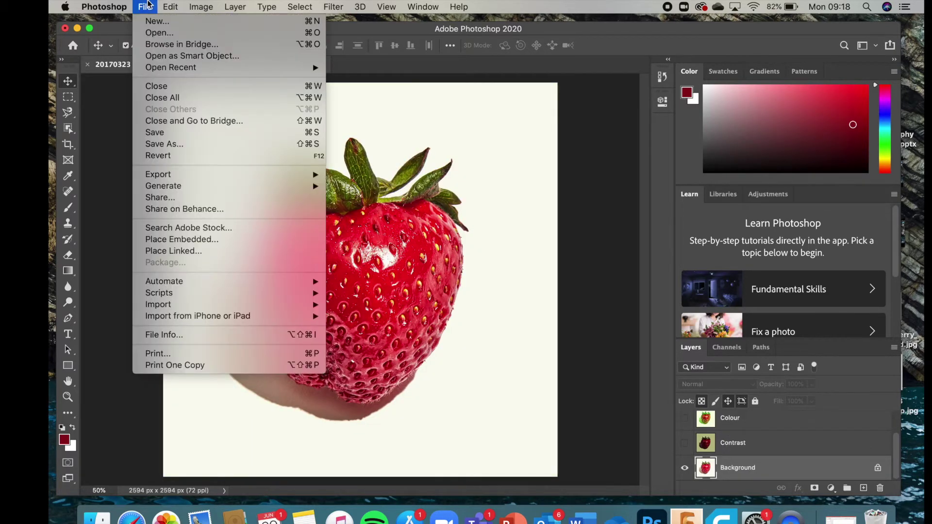
click(198, 146)
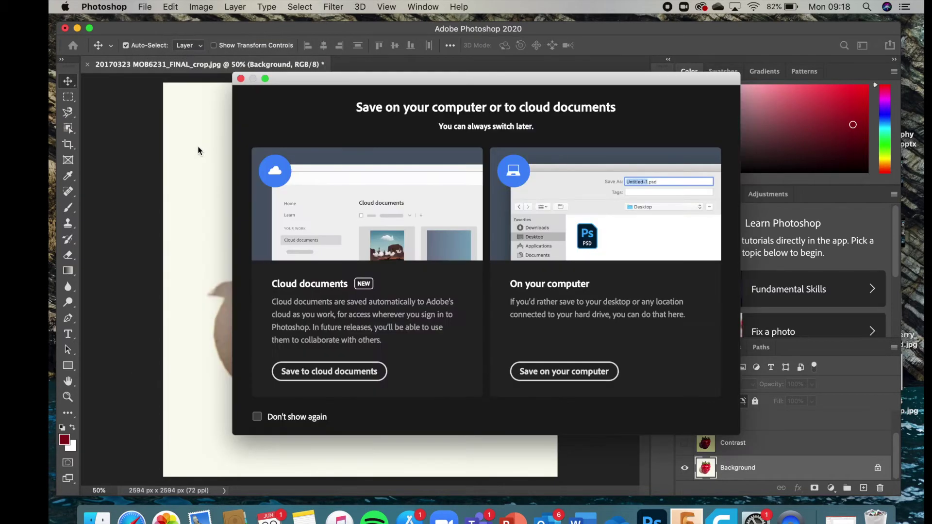
click(563, 371)
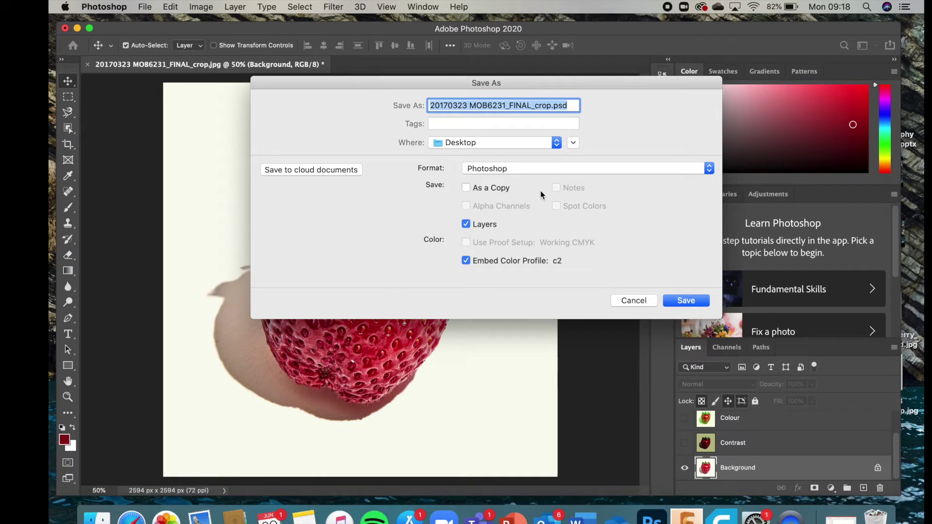
text(background)
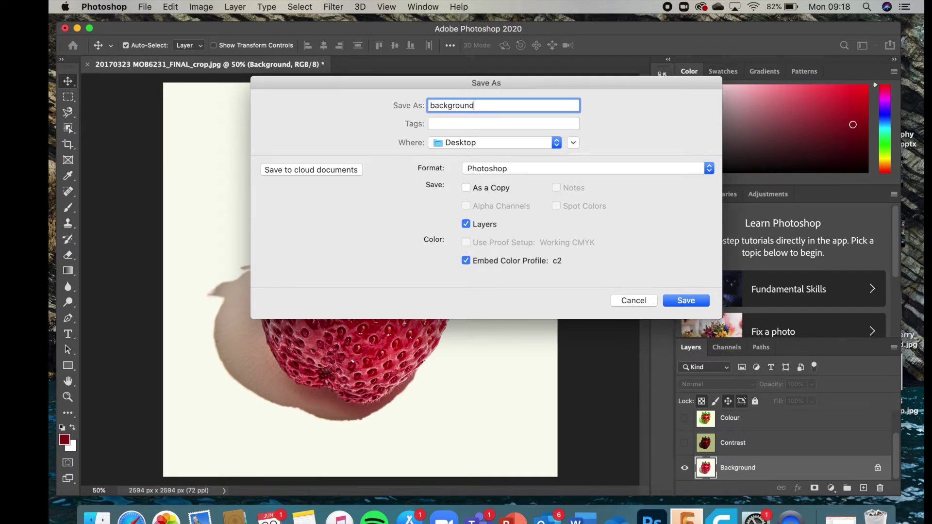
click(662, 170)
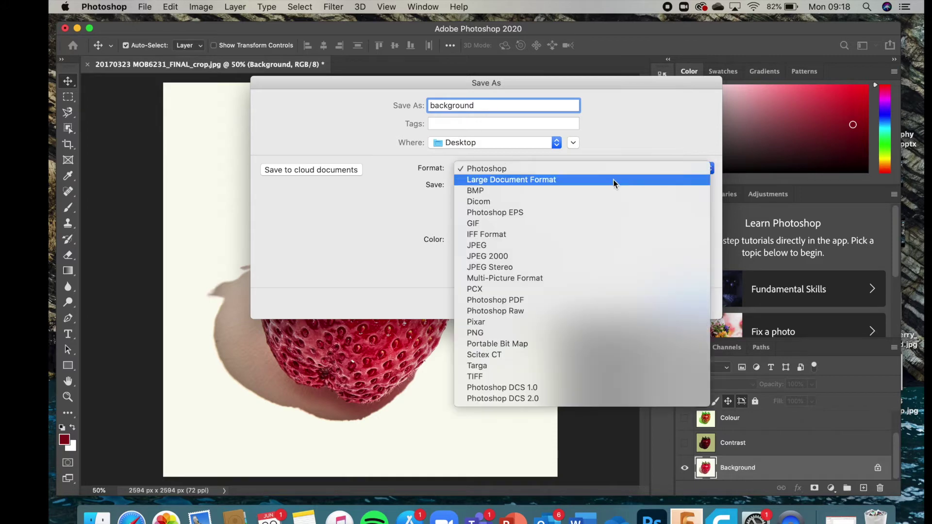
click(516, 246)
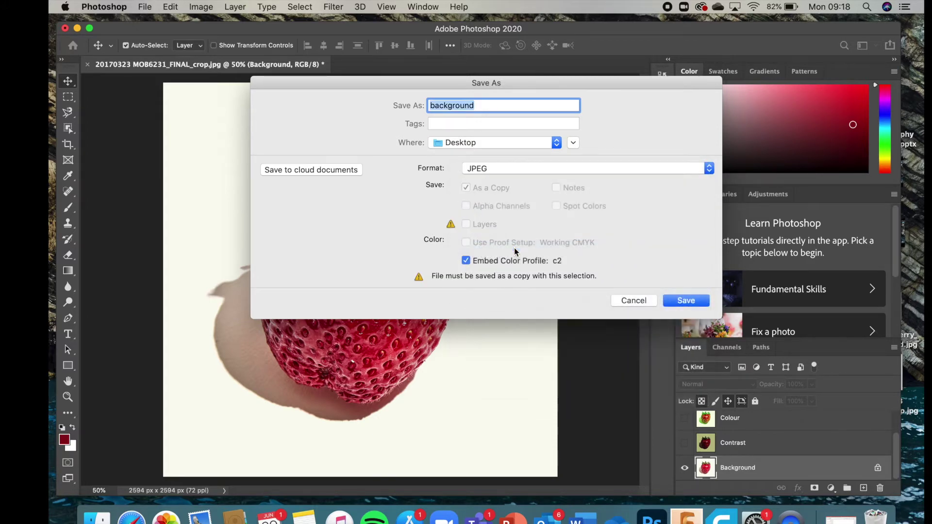
click(685, 300)
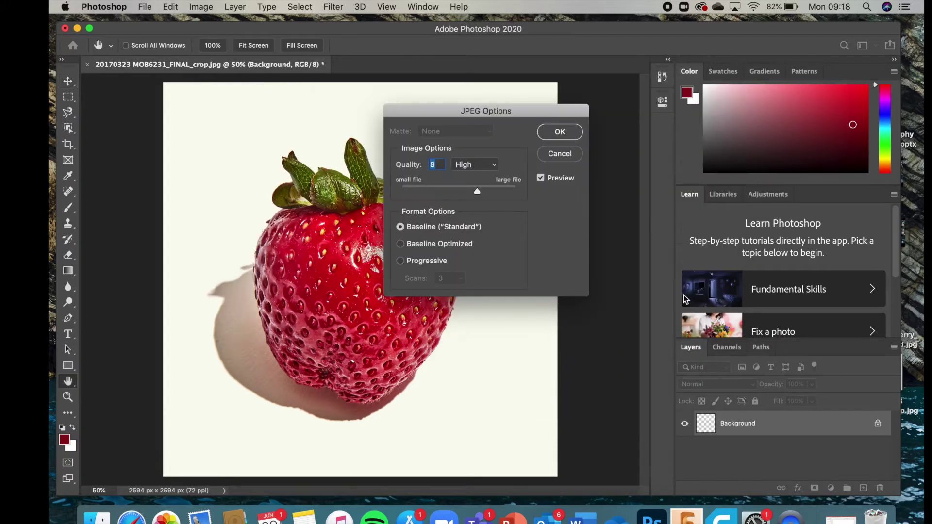
click(555, 138)
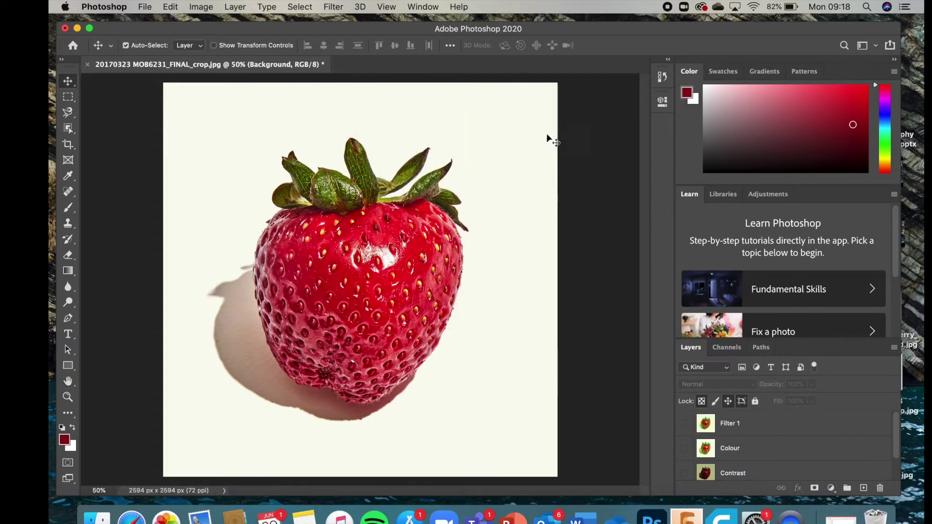
Step: Drag background.jpg from the desktop onto the Presentation4 slide
click(77, 27)
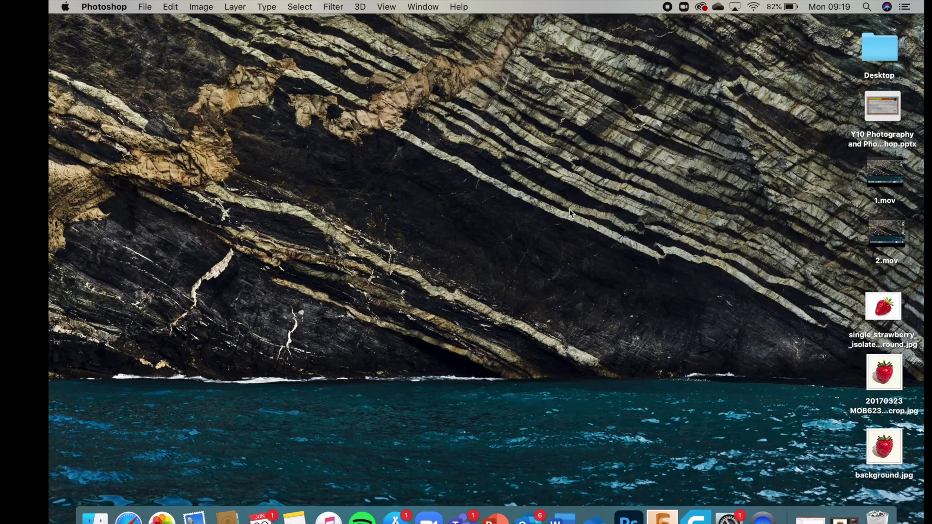
drag(884, 446, 809, 189)
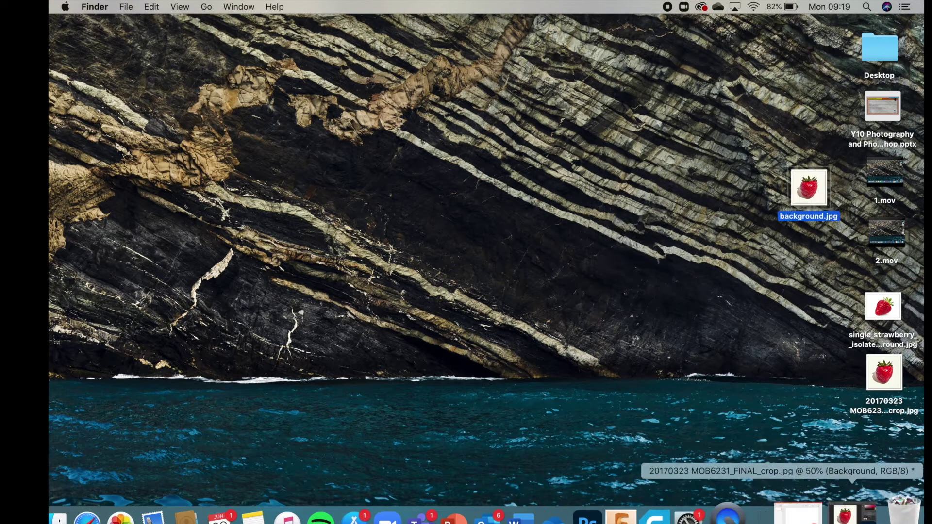
click(811, 514)
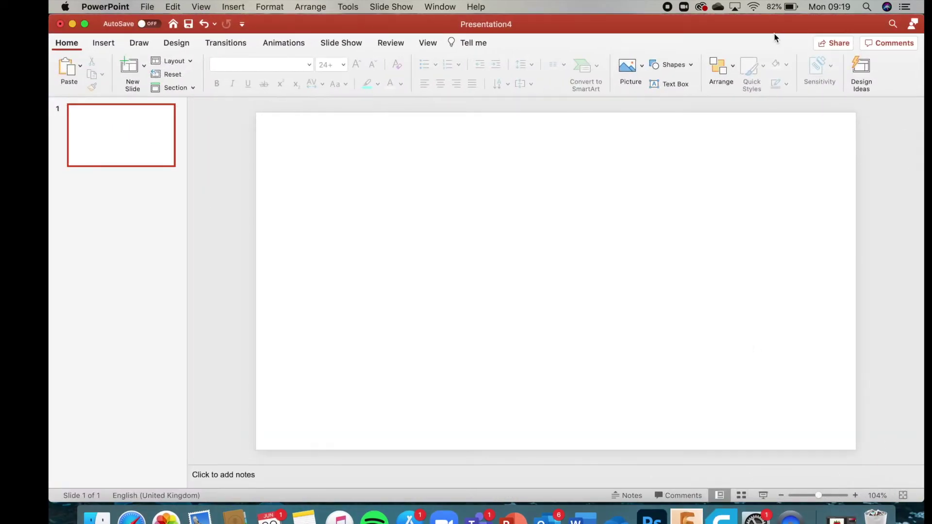
drag(767, 28, 597, 4)
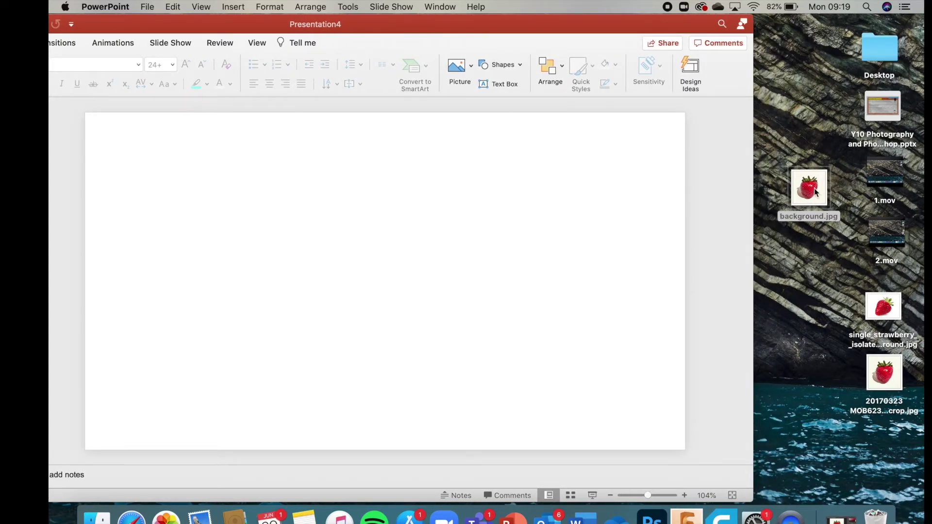
drag(815, 191, 302, 219)
Step: Resize the strawberry picture to 6.21 cm and place it in the slide's top-left corner
drag(483, 18, 669, 18)
drag(741, 113, 512, 339)
drag(479, 389, 362, 180)
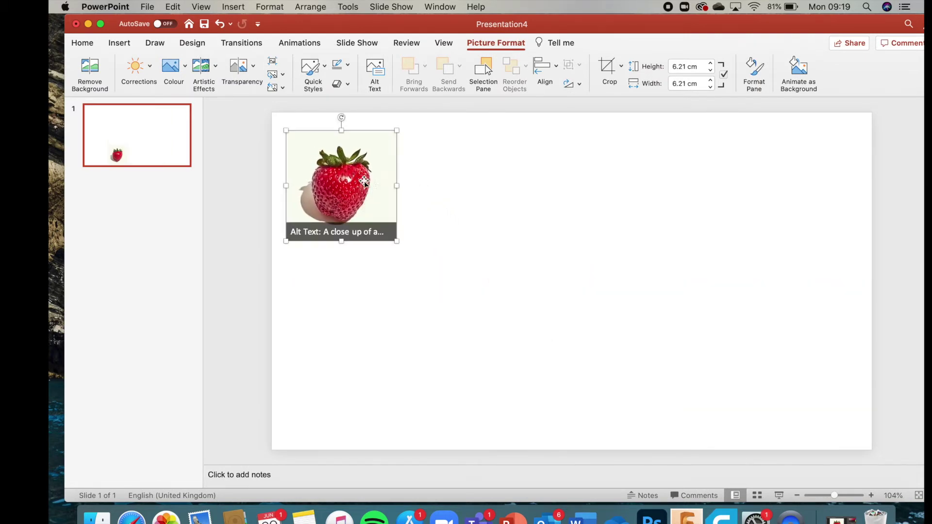
click(441, 190)
click(832, 511)
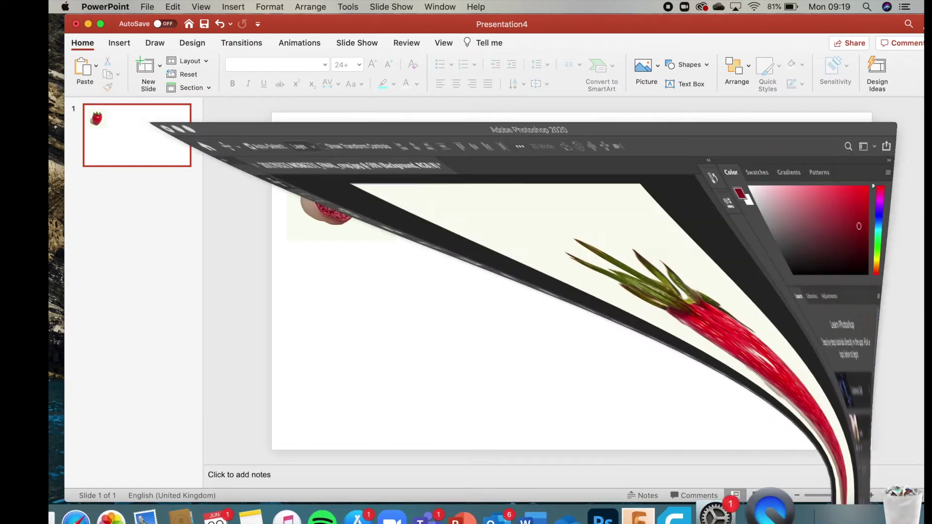
Step: Turn on the Contrast layer and save the darkened image to the Desktop as JPEG 'contrast'
scroll(790, 443, down, 1)
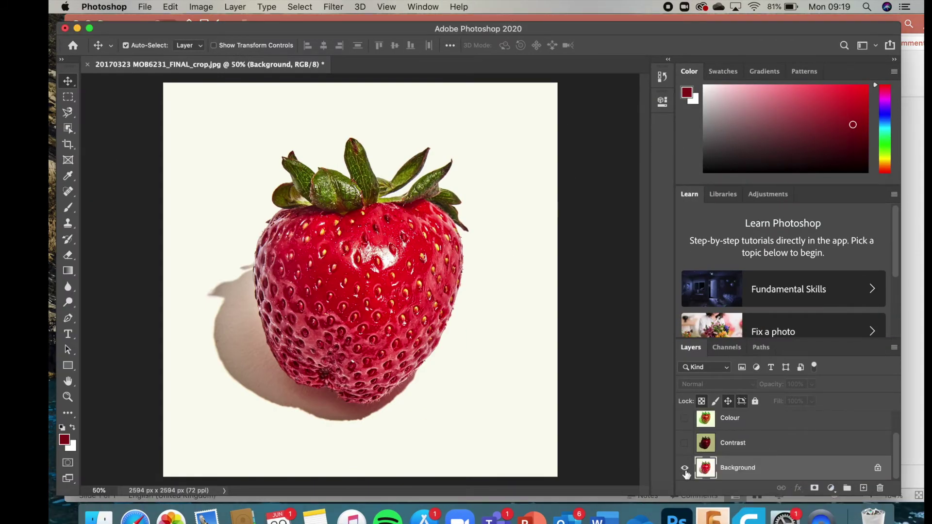
click(684, 443)
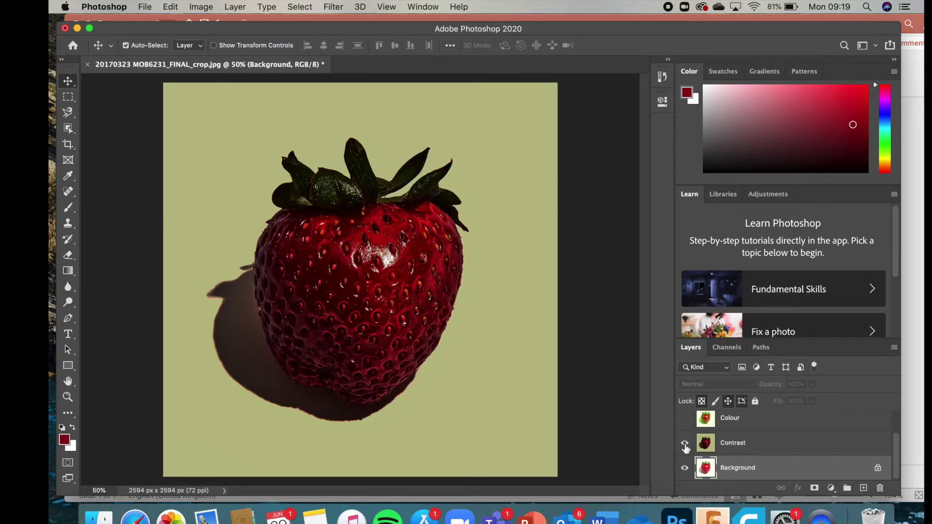
click(146, 6)
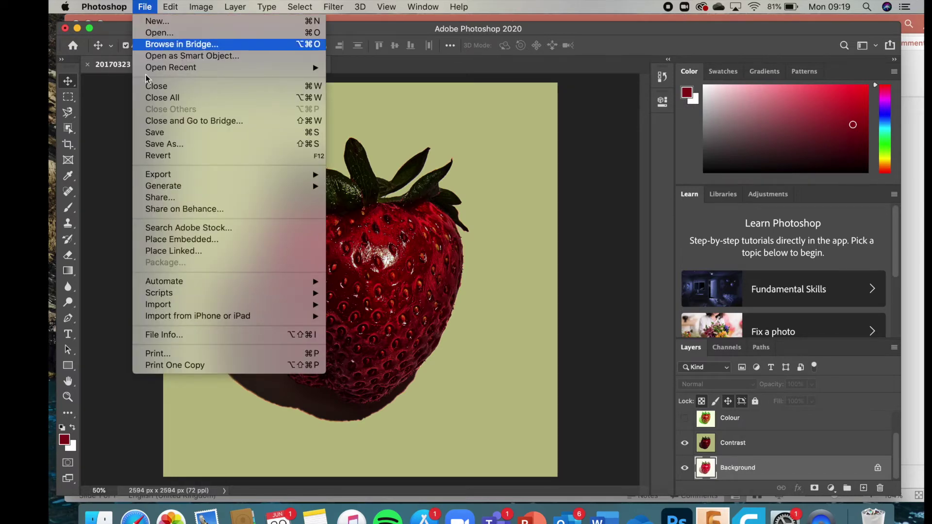
click(159, 144)
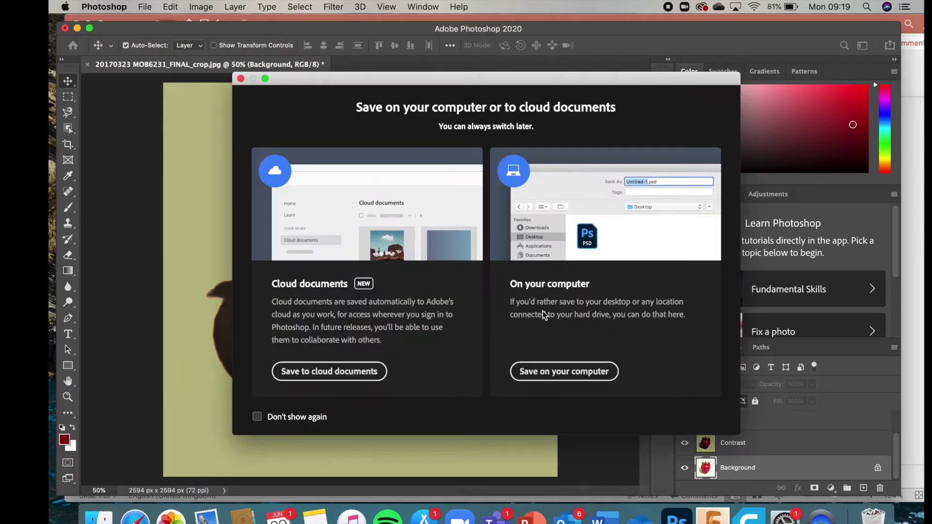
click(576, 375)
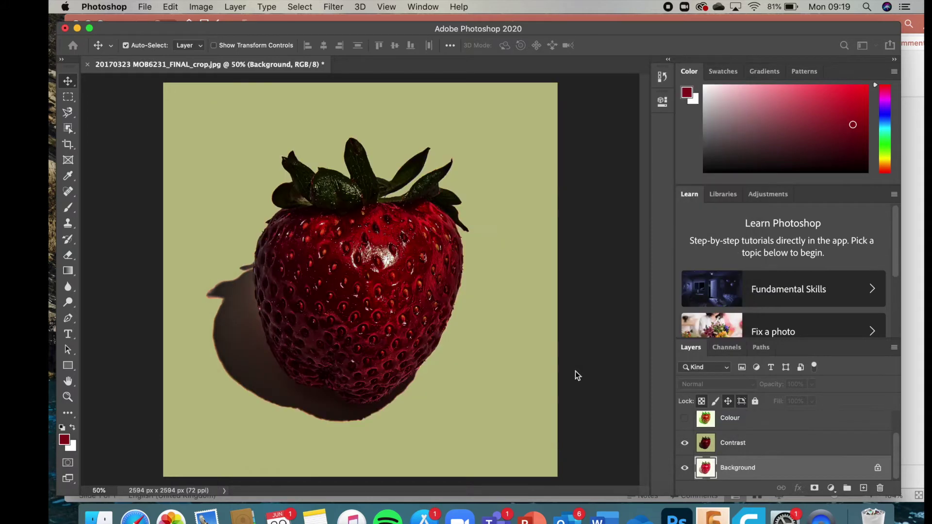
text(con)
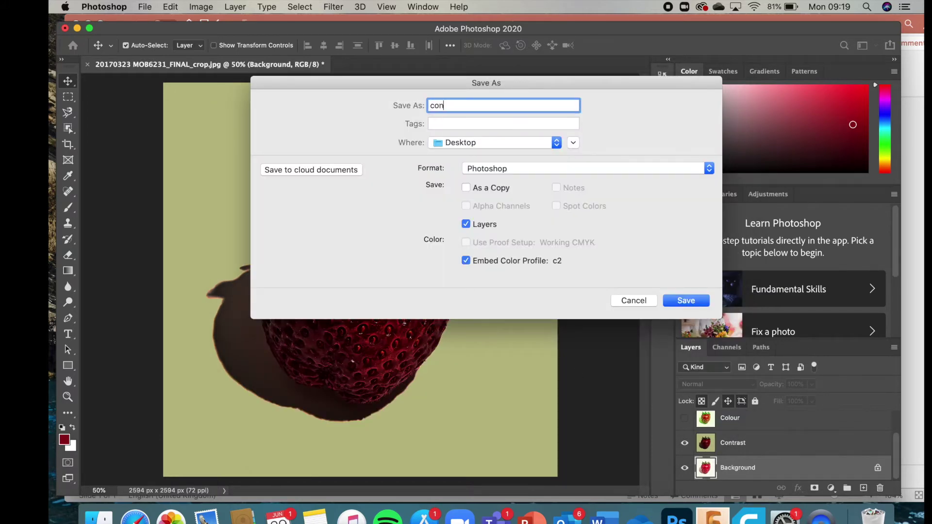
text(trast)
click(527, 170)
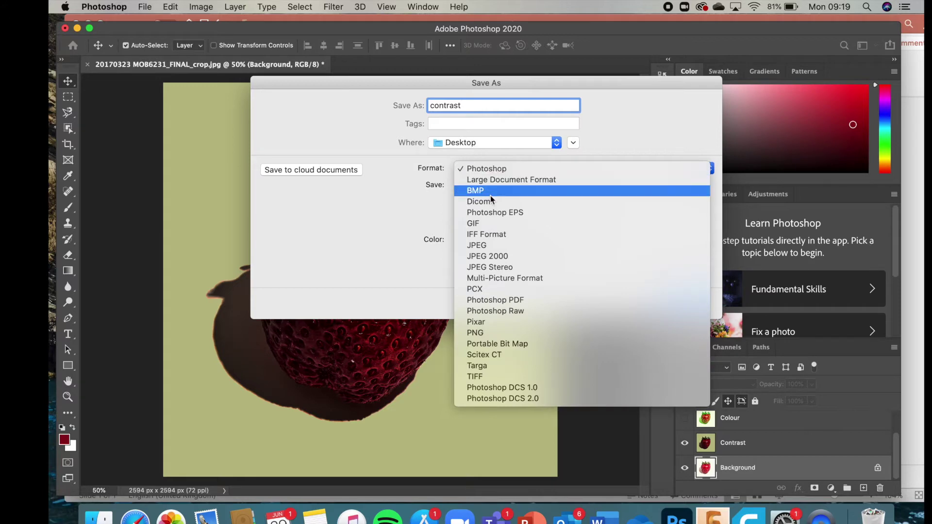
click(502, 246)
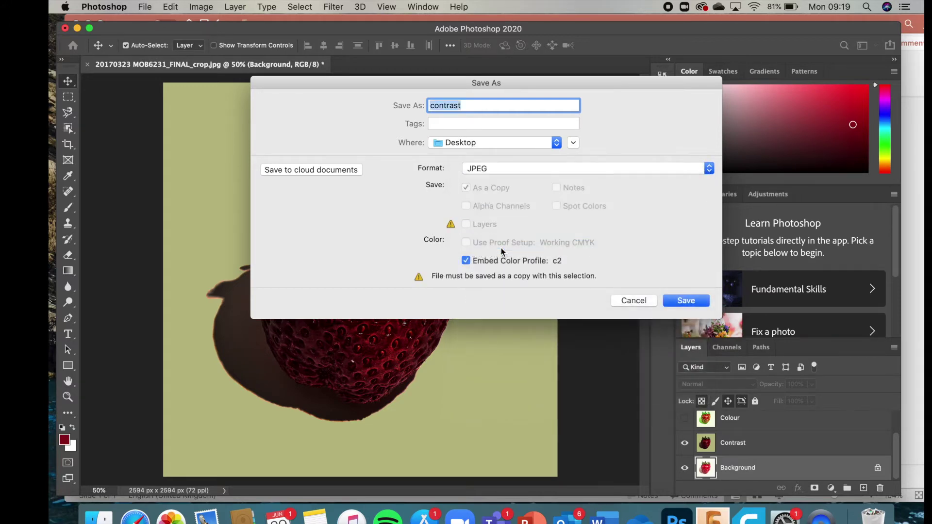
click(684, 301)
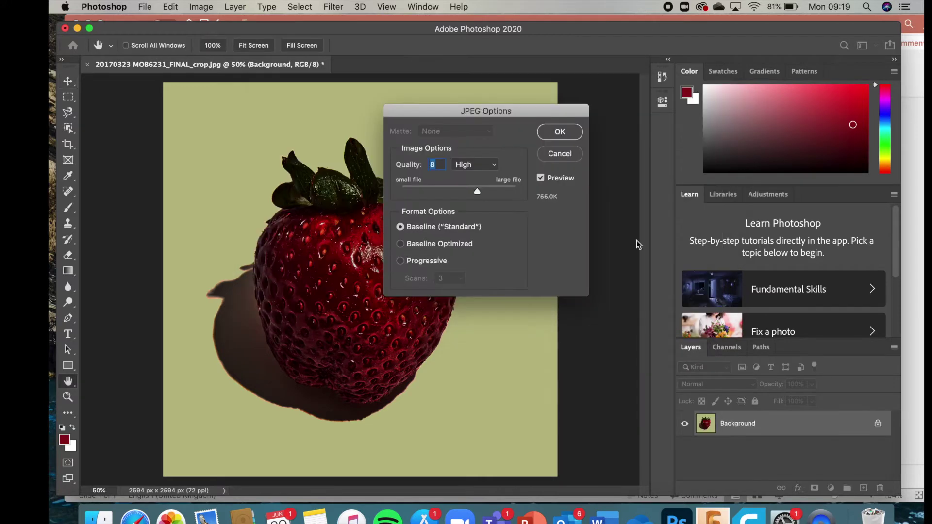
click(560, 132)
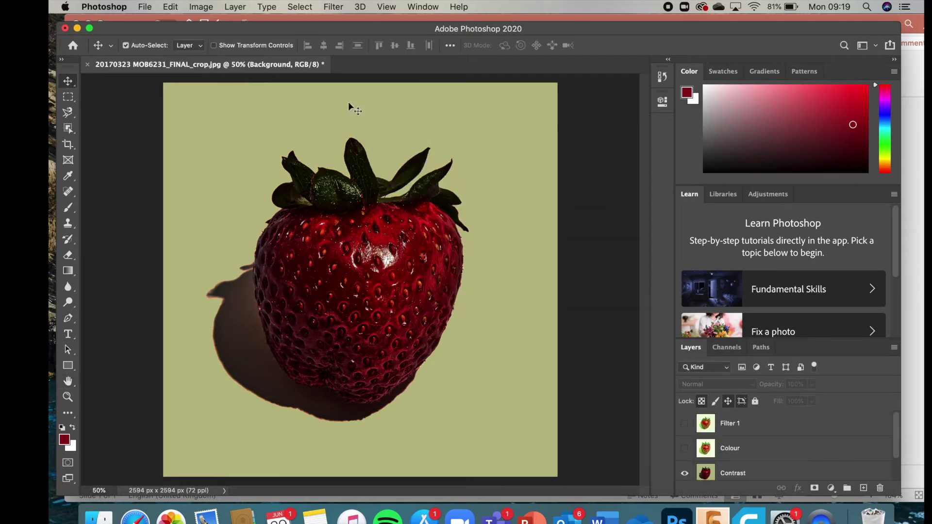
click(77, 29)
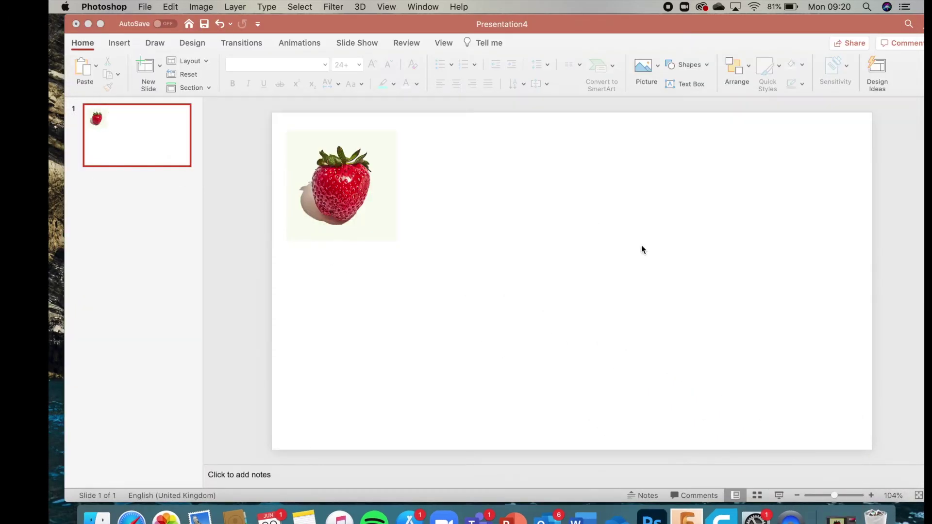
Step: Drag contrast.jpg onto the slide, shrink it to 6.21 cm and set it beside the original
drag(575, 24, 423, 5)
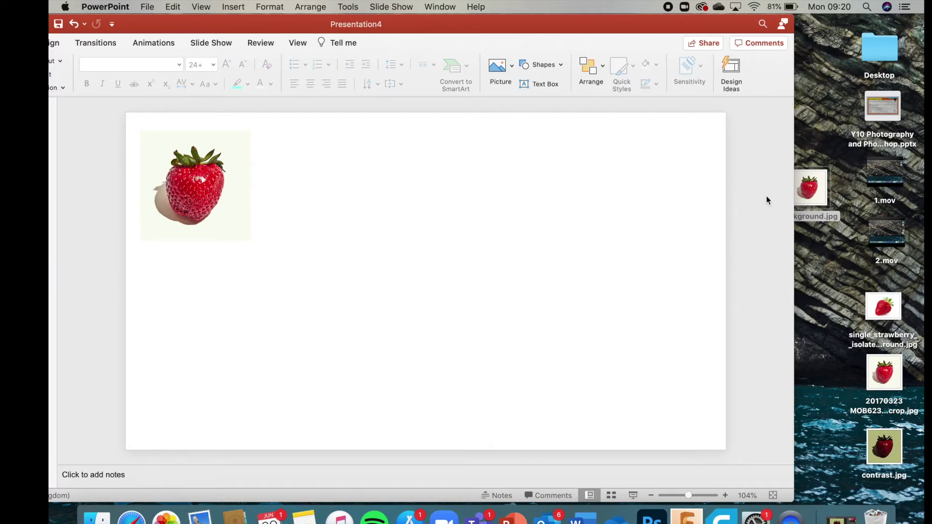
drag(897, 465, 366, 212)
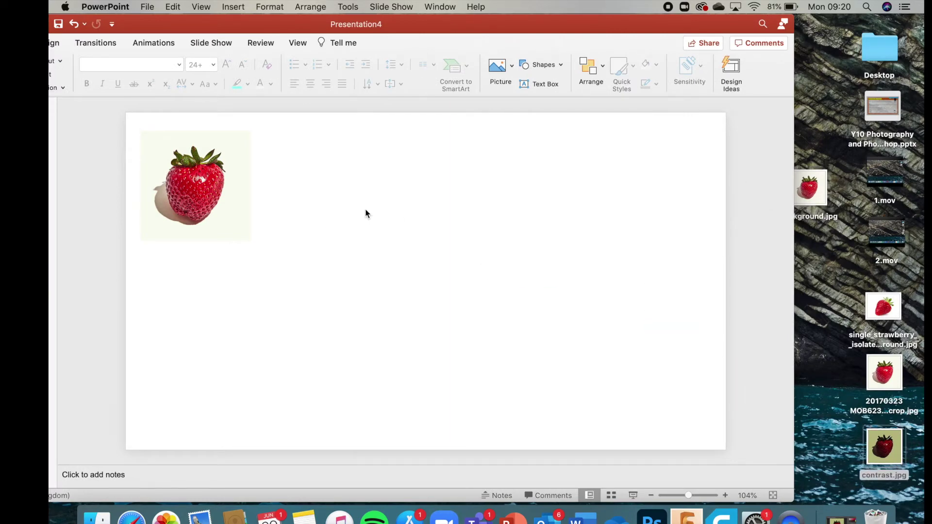
drag(453, 25, 511, 25)
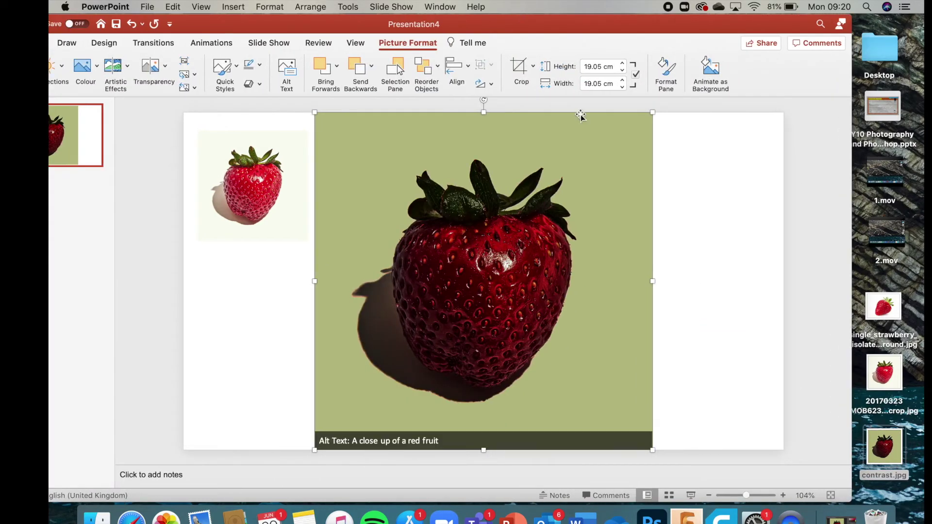
drag(651, 113, 456, 309)
drag(403, 352, 405, 174)
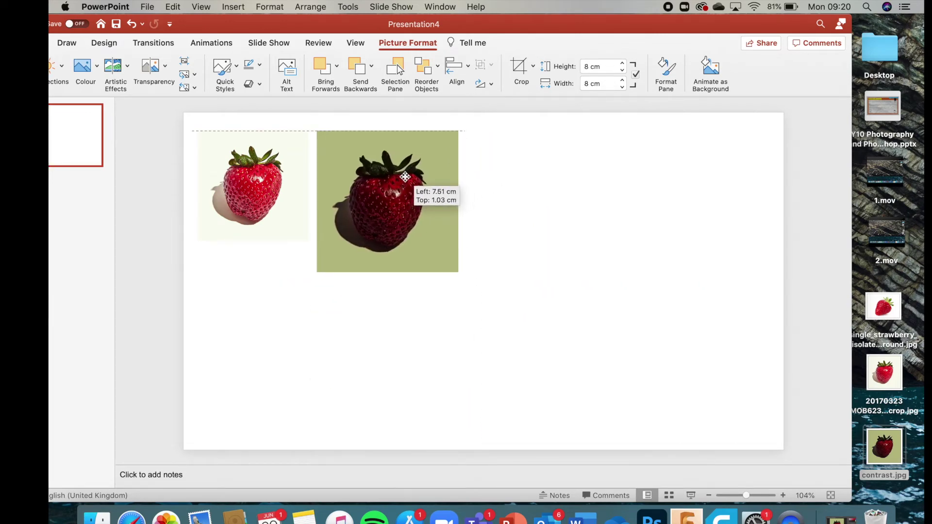
drag(462, 273, 427, 241)
click(449, 252)
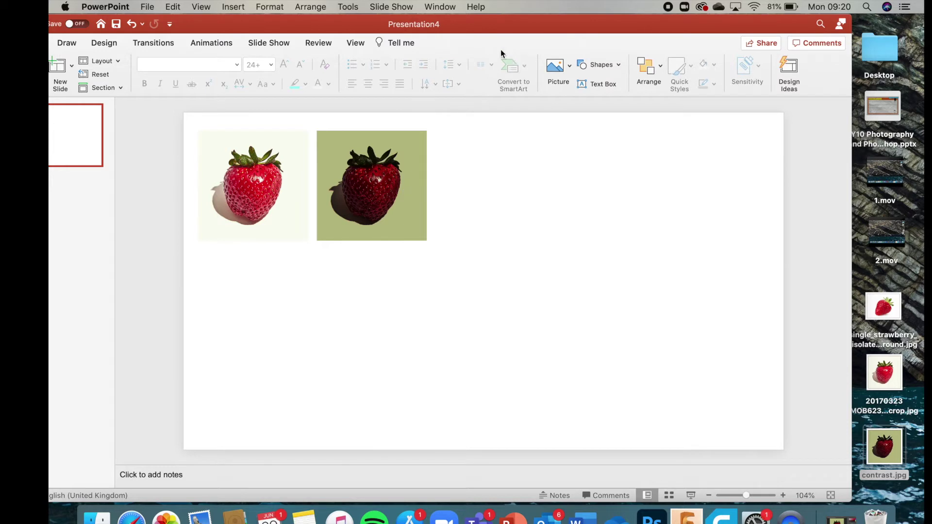
Step: Nudge the green strawberry right and enlarge both strawberry pictures slightly to match
drag(497, 28, 522, 23)
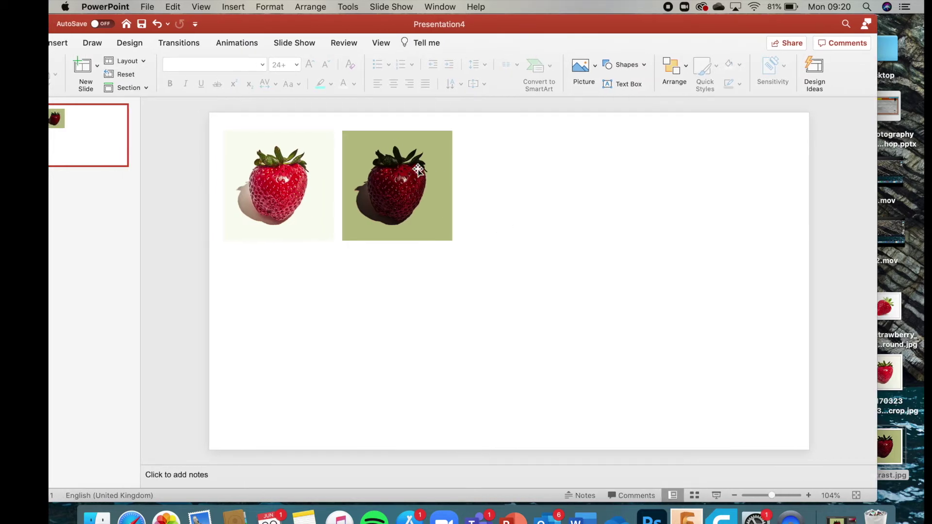
drag(364, 209, 397, 203)
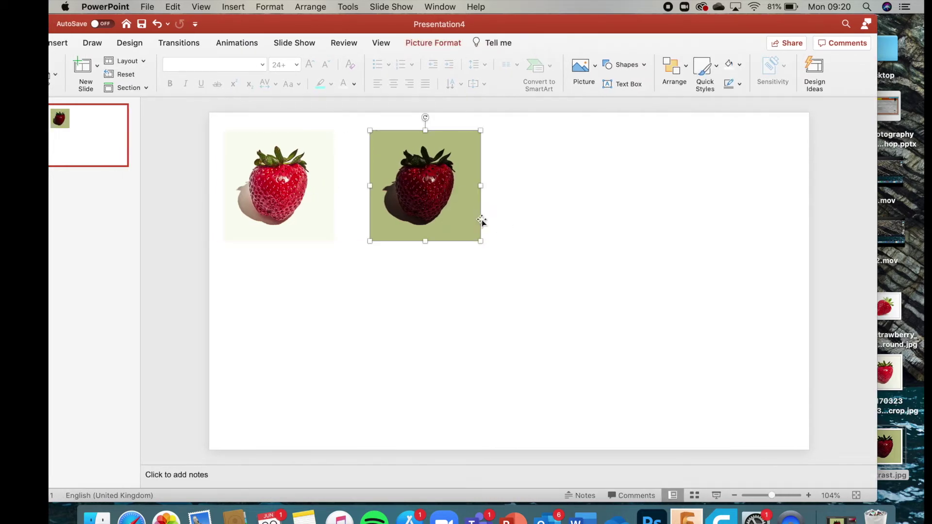
drag(481, 240, 500, 260)
click(305, 209)
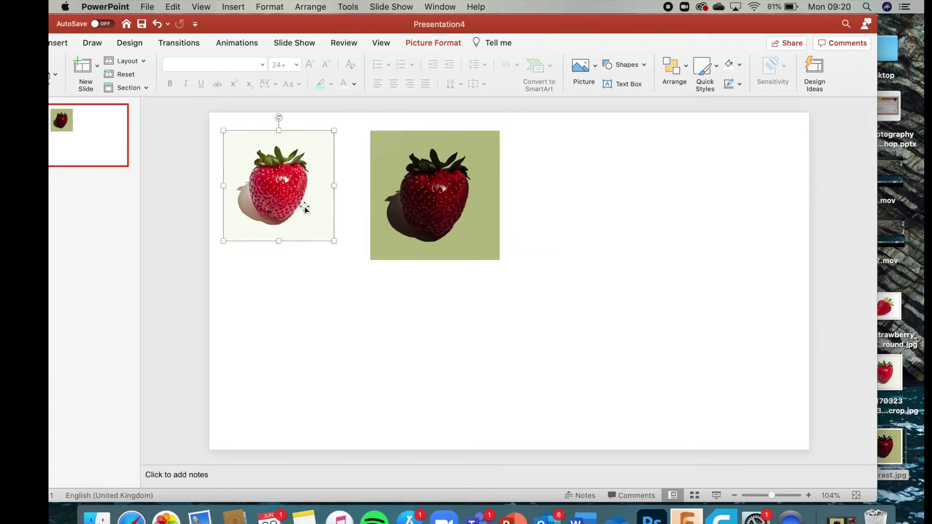
drag(334, 241, 354, 260)
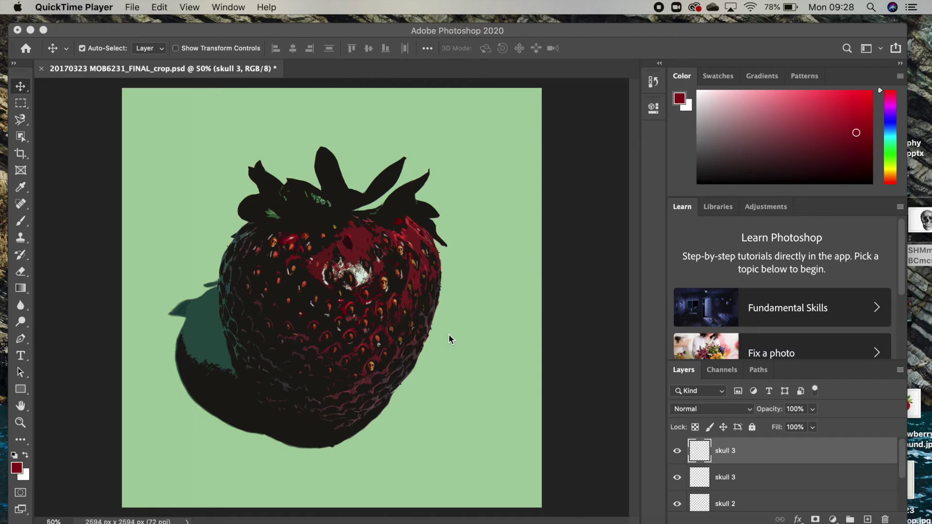
Step: Zoom in to inspect the tiny skull seeds, then zoom back out to the whole strawberry
click(491, 292)
key(super+equal)
key(super+equal)
key(super+equal)
scroll(466, 287, right, 3)
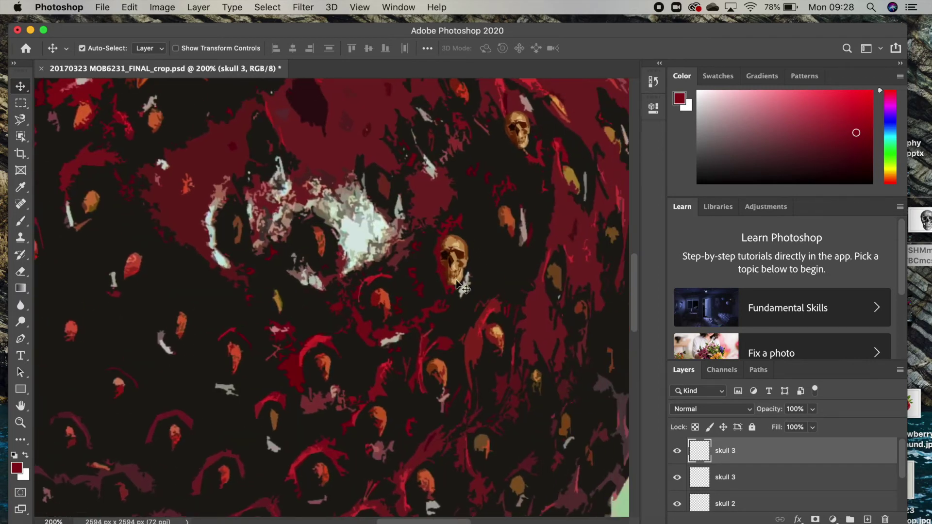
scroll(461, 253, up, 3)
scroll(461, 252, right, 2)
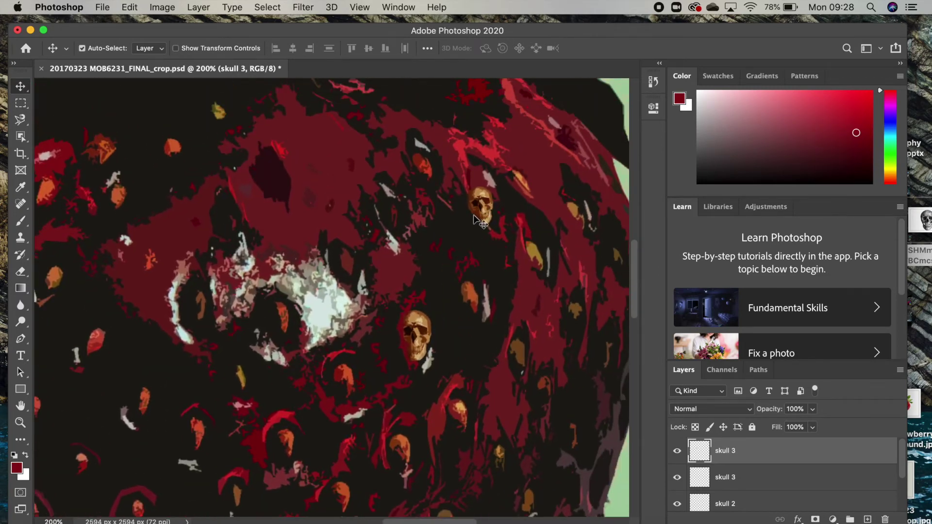
scroll(355, 275, left, 5)
scroll(354, 275, up, 2)
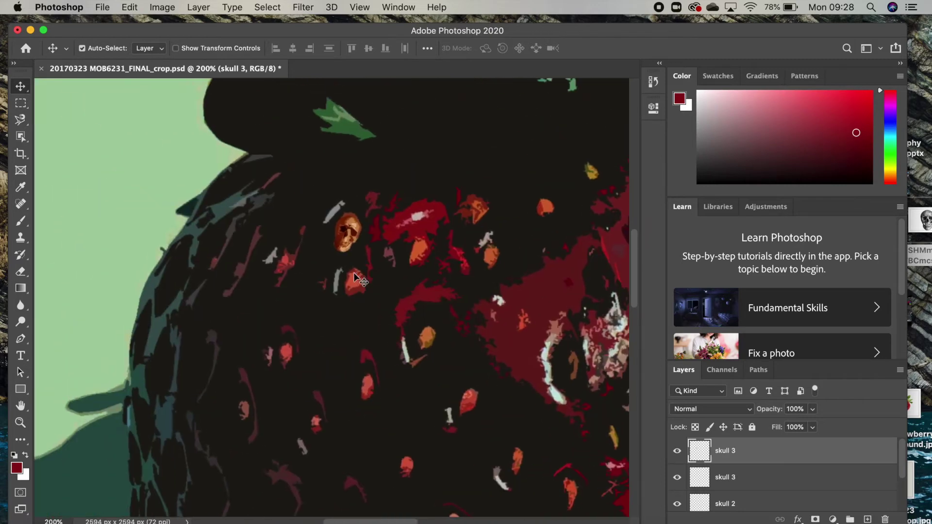
scroll(451, 315, down, 2)
key(super+minus)
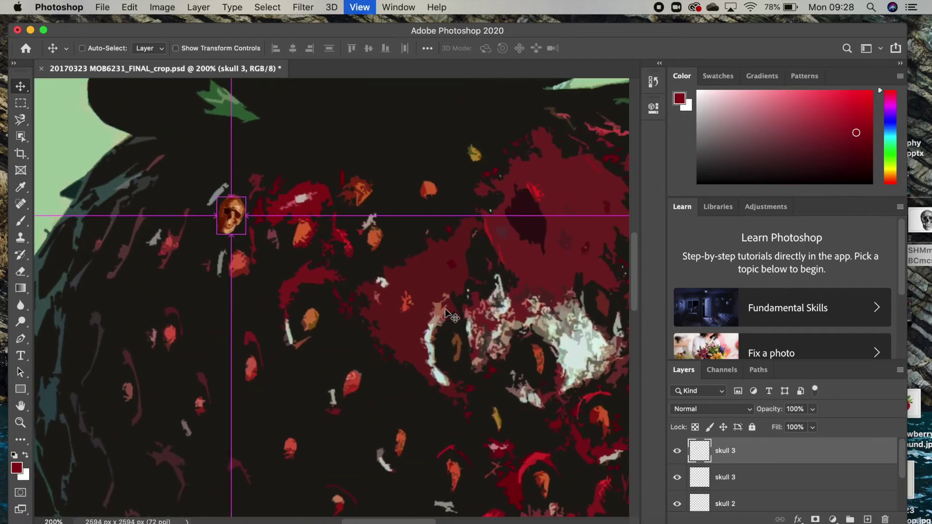
key(super+minus)
key(super+minus)
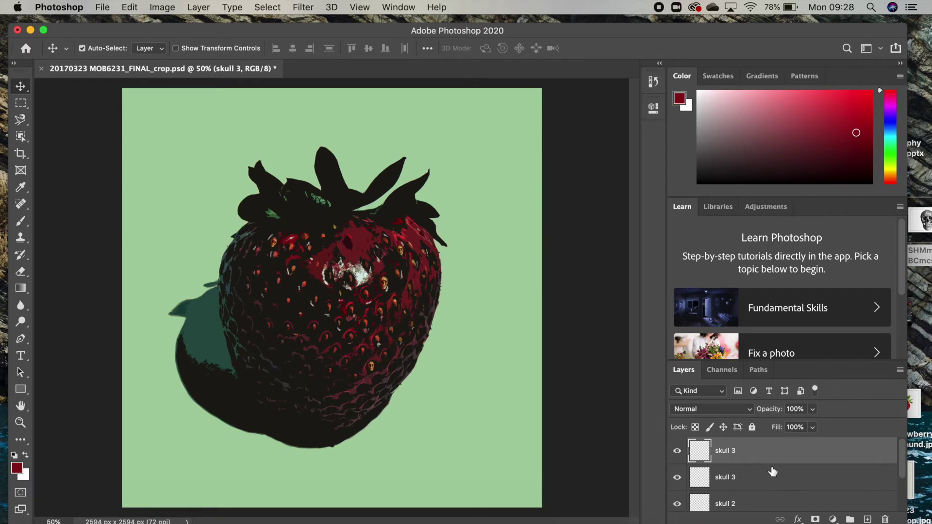
Step: Select the skull 1 layer in the Layers panel
scroll(772, 477, down, 1)
scroll(772, 477, down, 1)
click(747, 498)
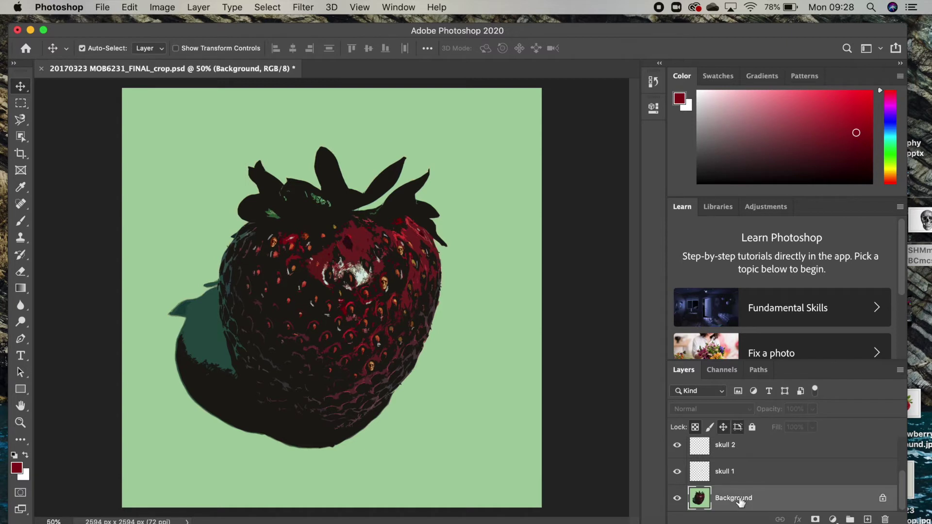
click(742, 473)
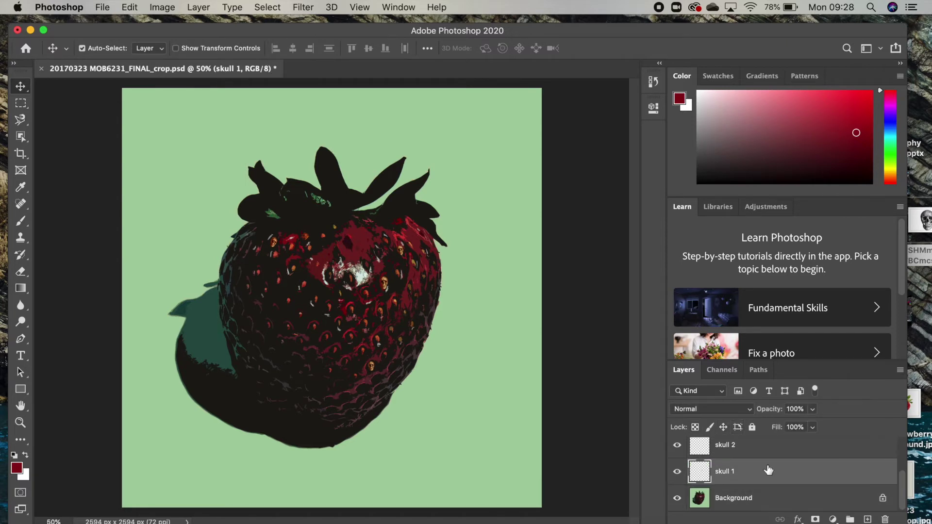
scroll(767, 469, up, 1)
scroll(768, 469, up, 1)
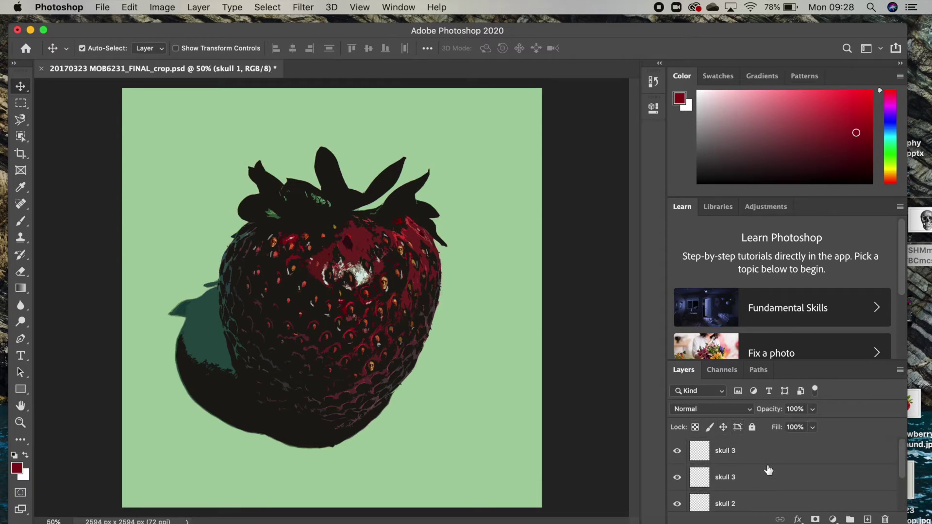
scroll(768, 470, down, 1)
scroll(768, 470, up, 1)
scroll(768, 470, down, 1)
scroll(768, 470, up, 1)
scroll(768, 469, up, 2)
click(302, 7)
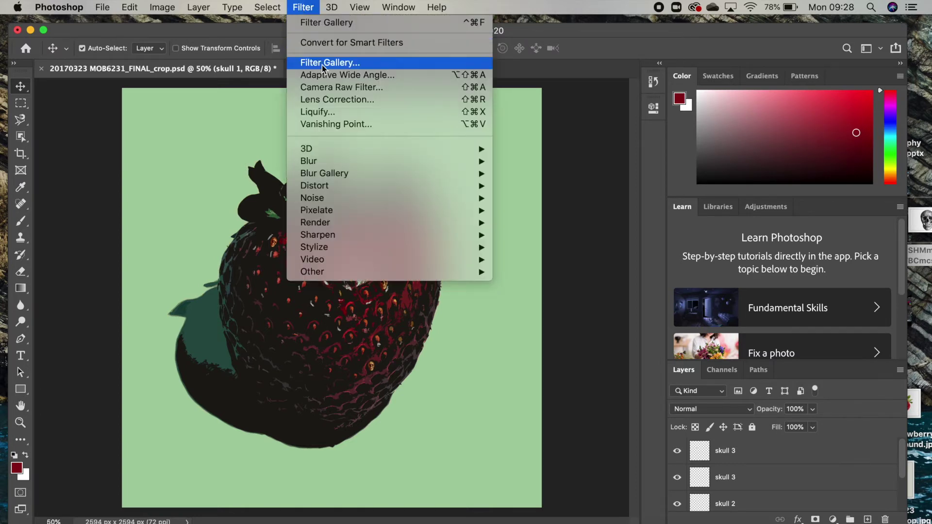
click(322, 63)
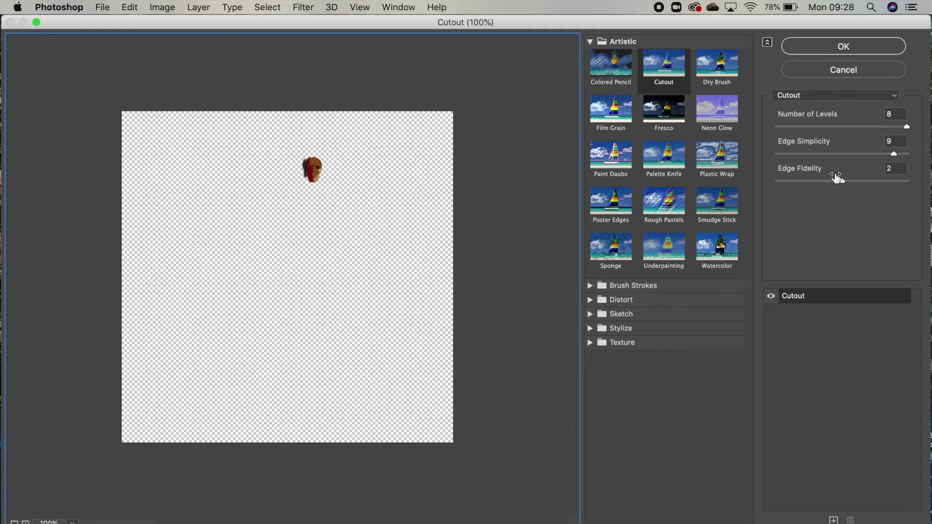
click(855, 70)
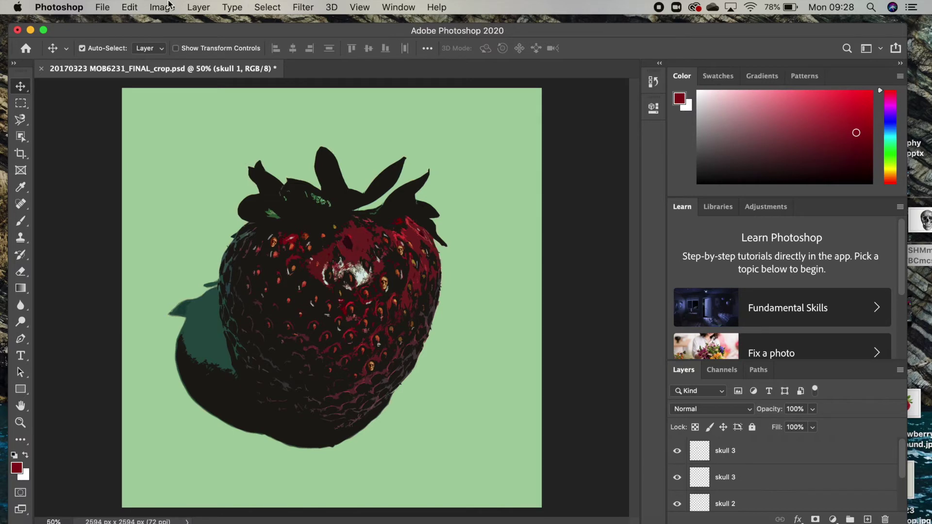
click(169, 5)
mouse_move(186, 47)
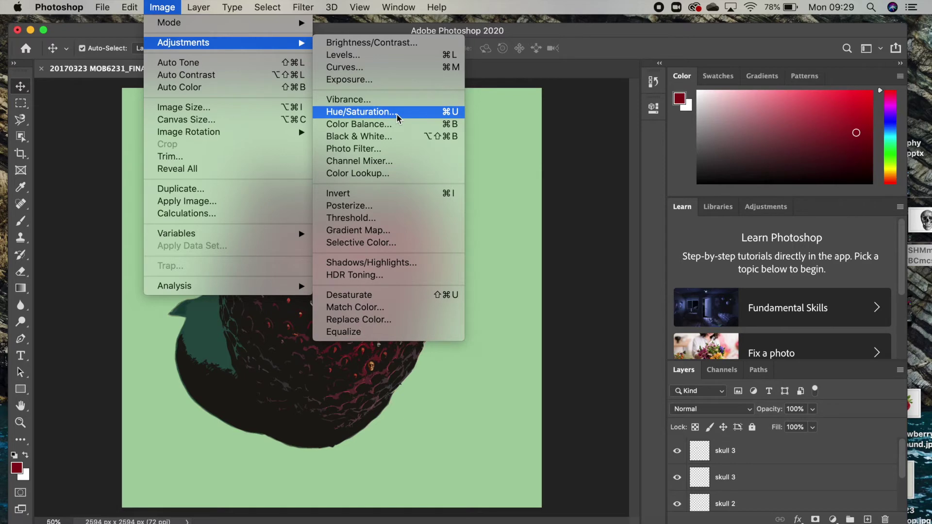
click(585, 157)
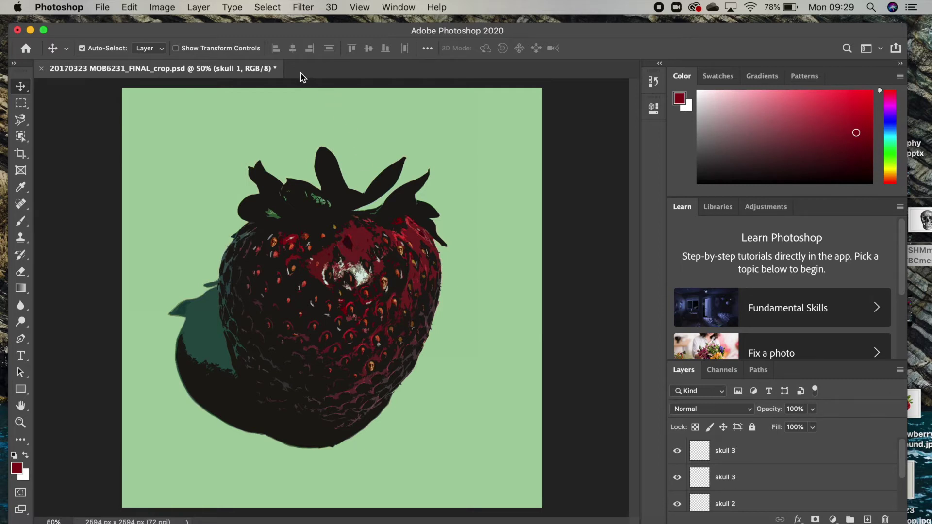
Step: Open the skull photo JPG from the Desktop via File > Open
click(106, 11)
click(122, 36)
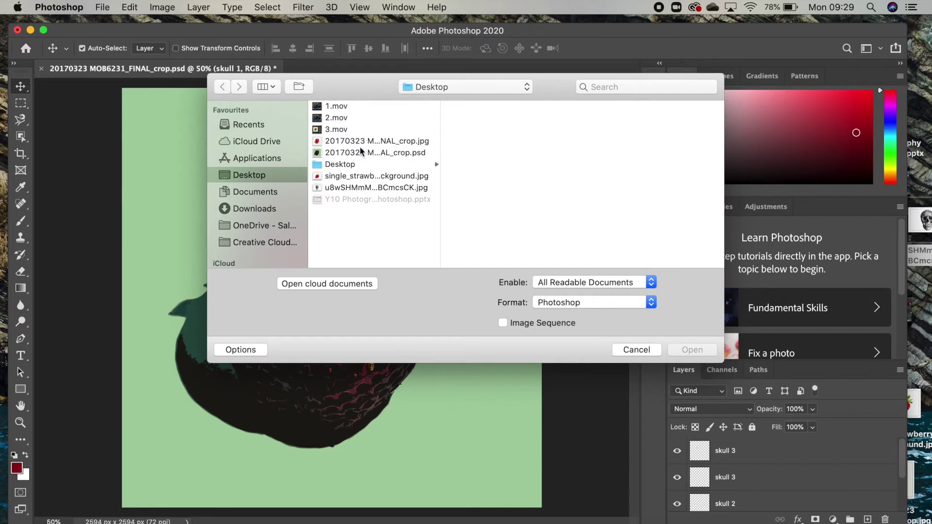
double_click(353, 188)
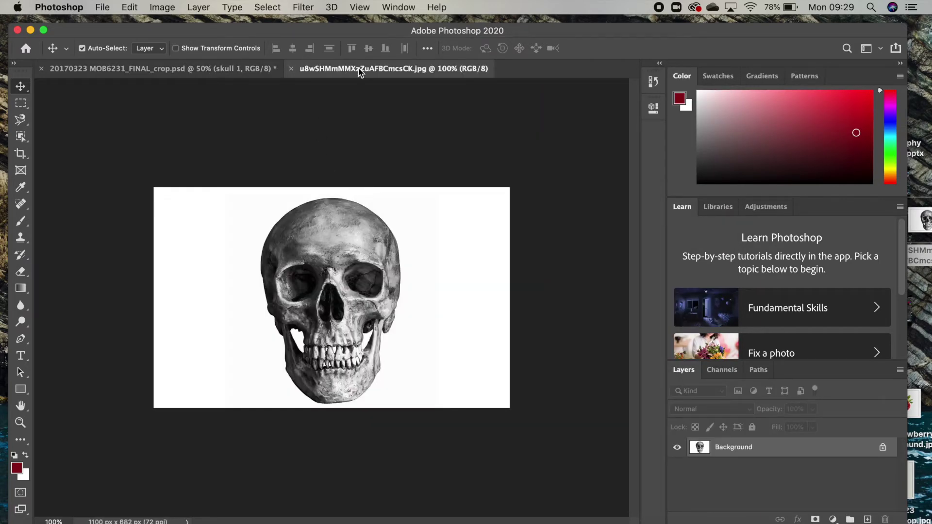
Step: In the strawberry document, add an empty layer named NEW SKULL above skull 1
click(241, 69)
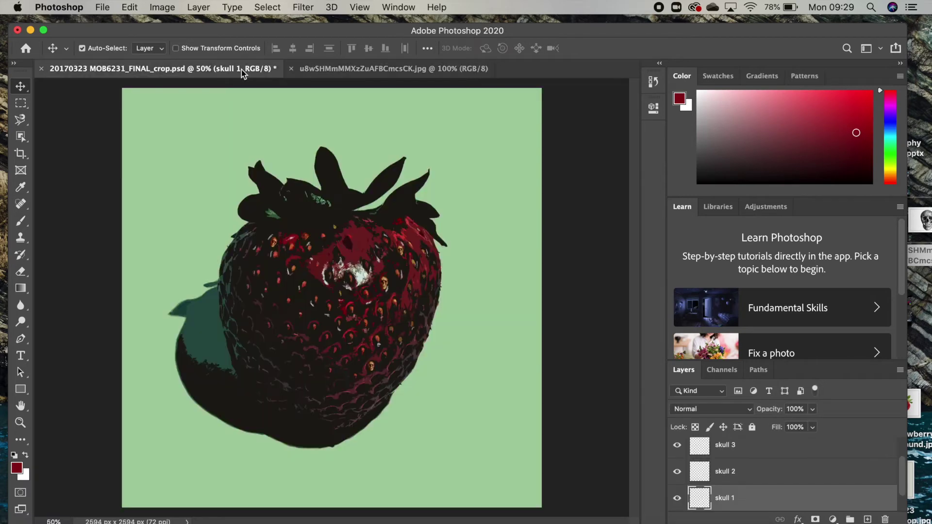
click(334, 68)
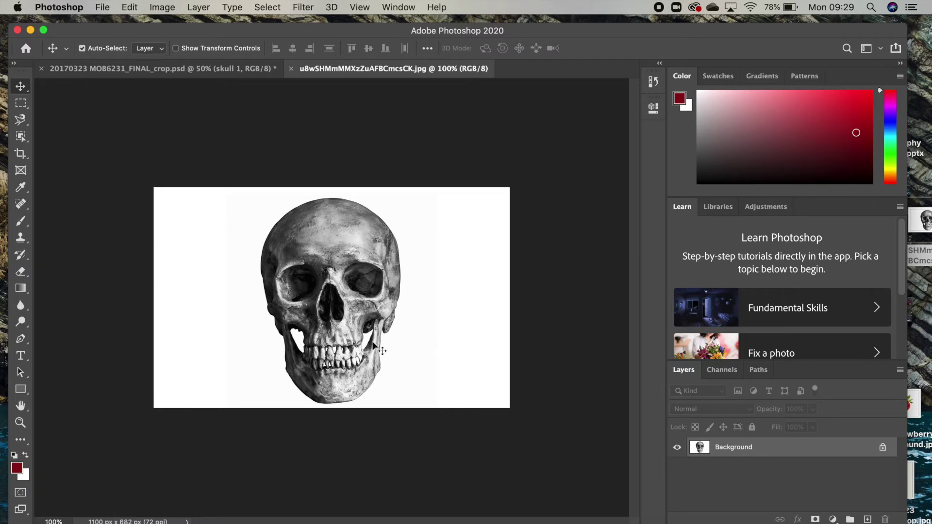
click(229, 71)
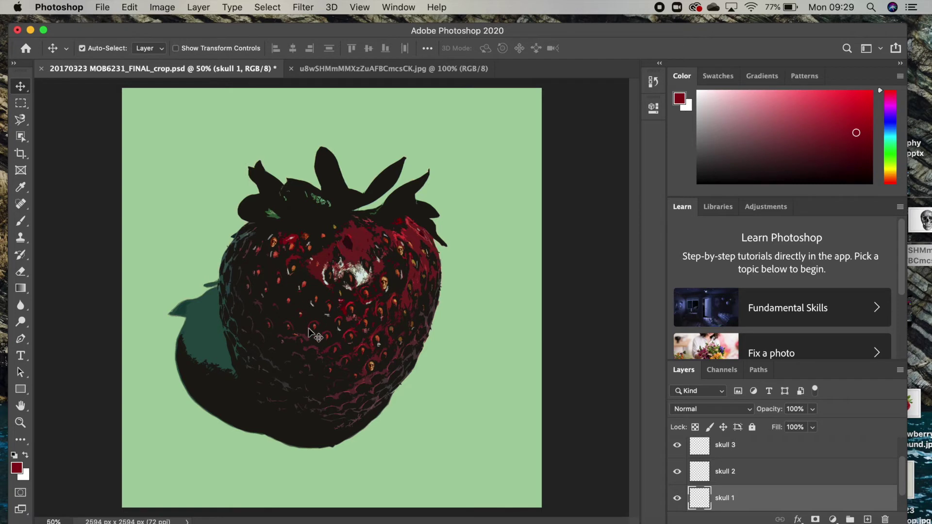
scroll(807, 474, down, 1)
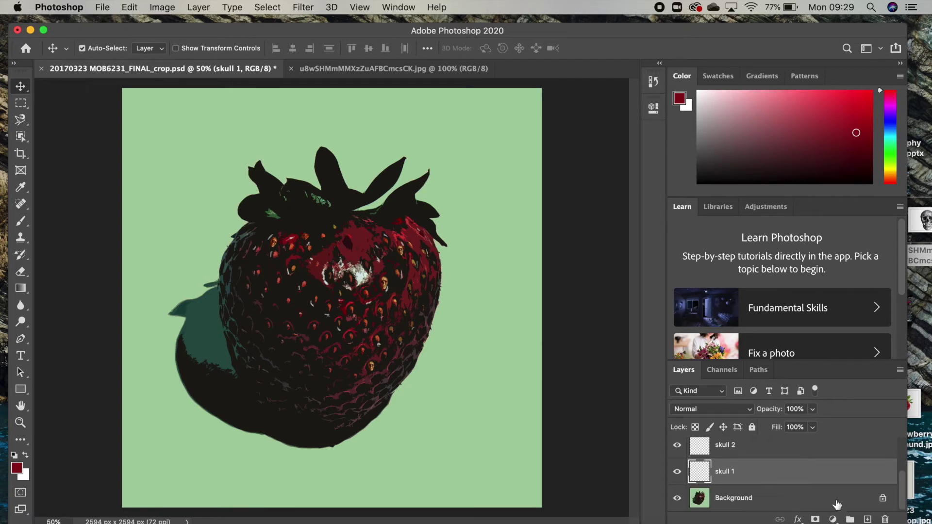
click(869, 519)
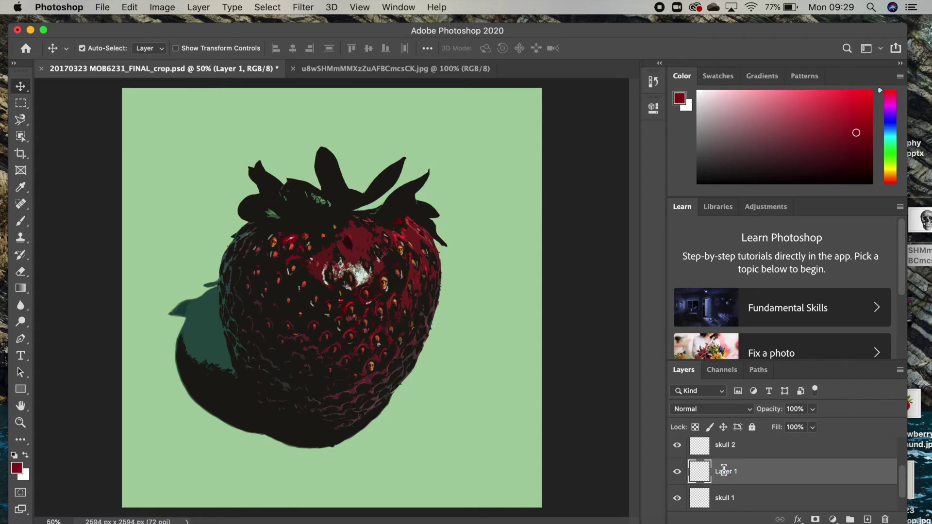
text(NEW SKULL)
key(Return)
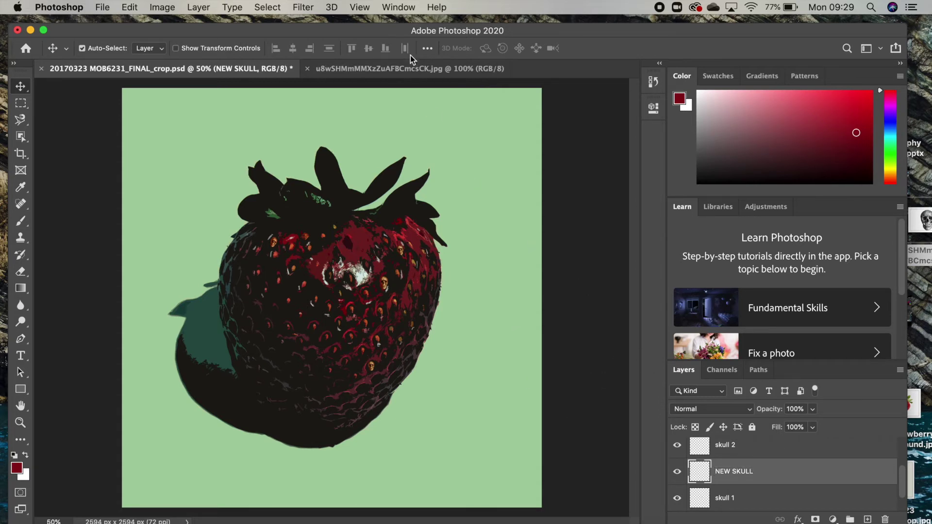
Step: On the skull photo, choose the Color Replacement Tool from the brush flyout, then launch Safari
click(364, 70)
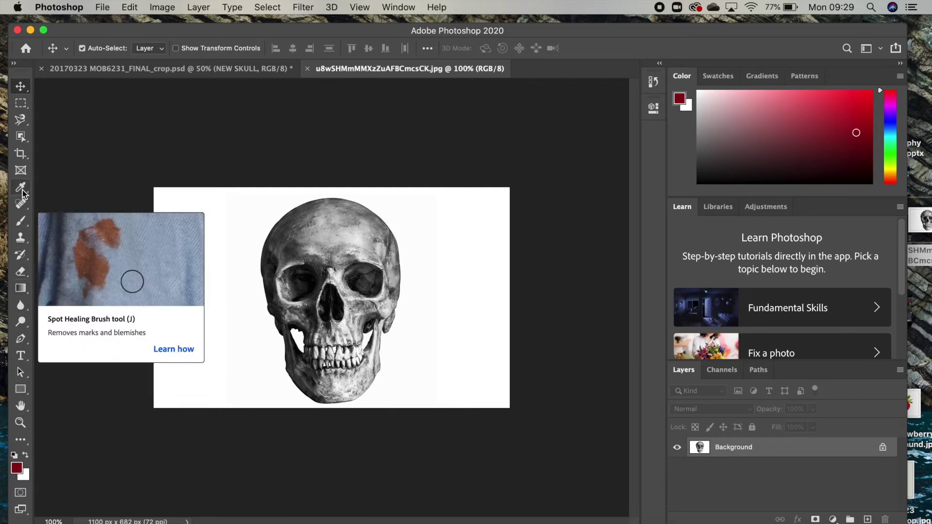
click(25, 290)
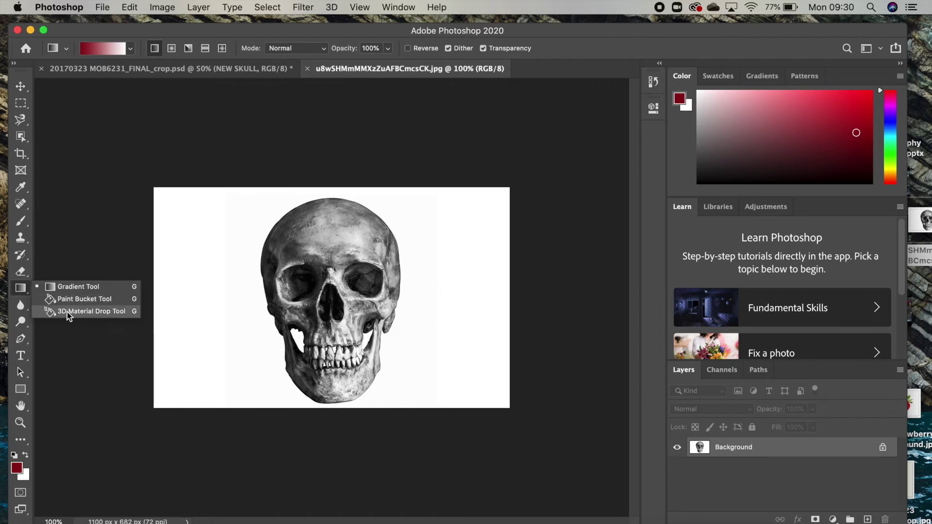
click(78, 285)
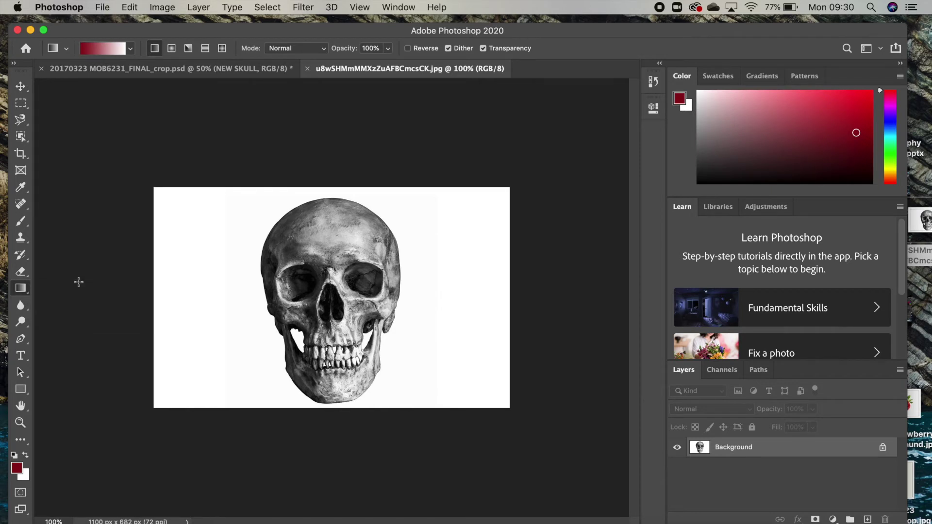
click(22, 223)
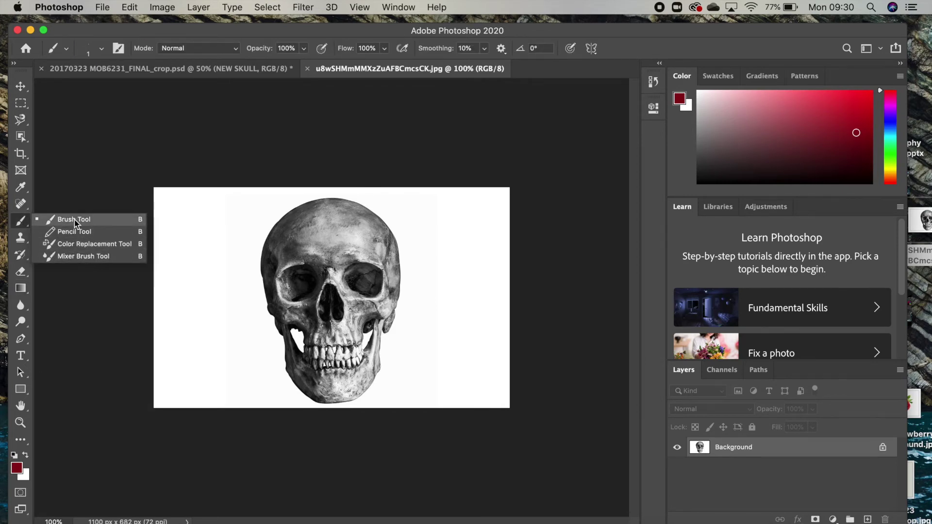
click(21, 223)
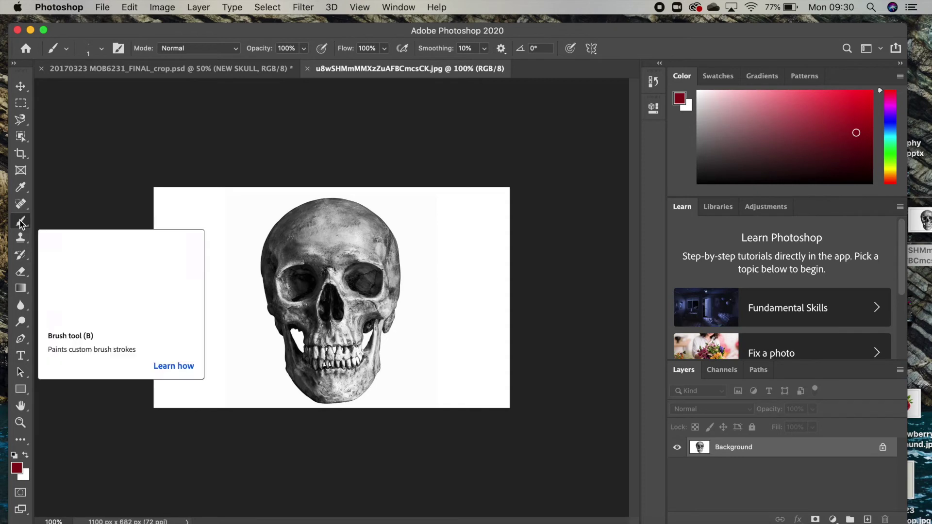
click(21, 223)
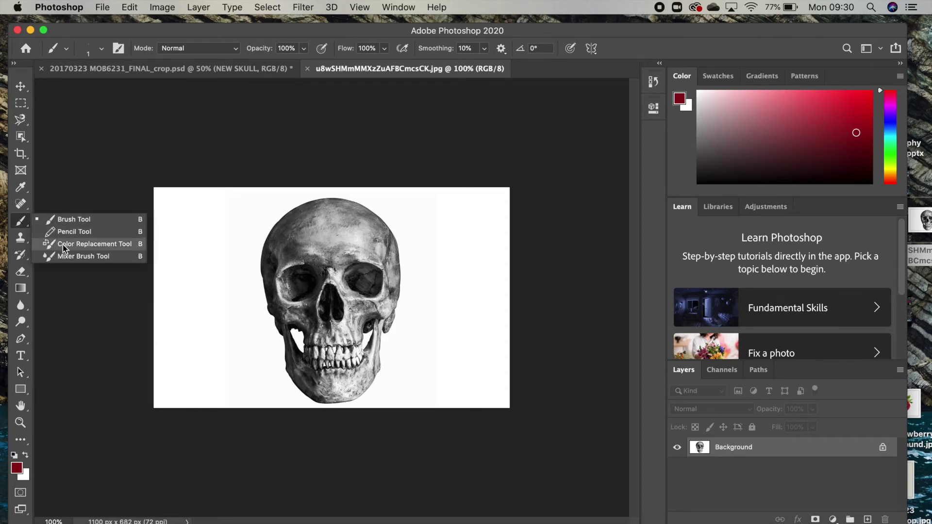
click(64, 246)
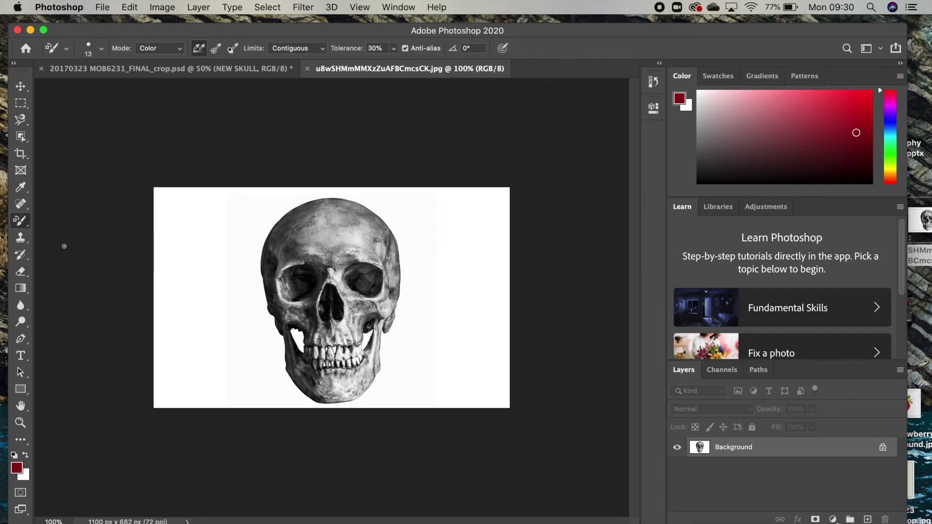
click(84, 515)
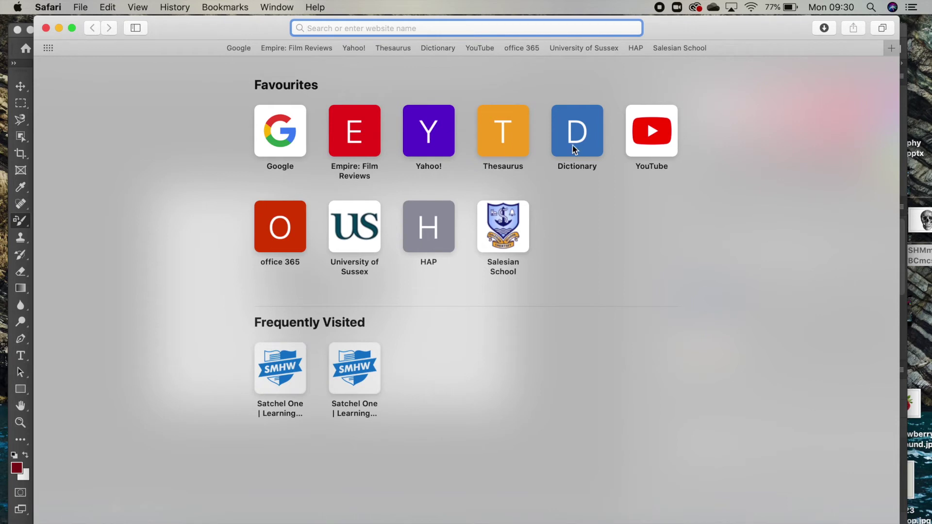
Step: Search YouTube for 'how to use colour replacement tool in photoshop', skim results, then close Safari
click(646, 139)
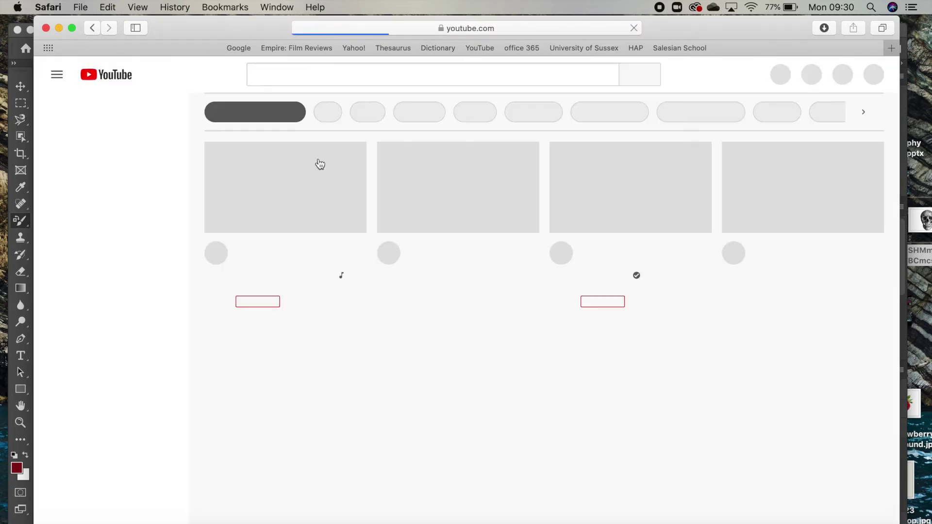
click(288, 73)
text(h)
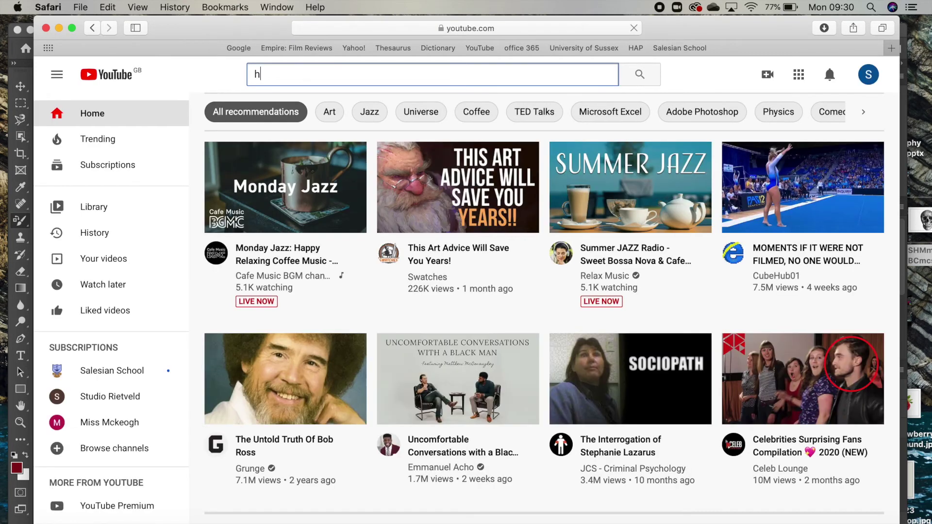
text(ow to use colour rep)
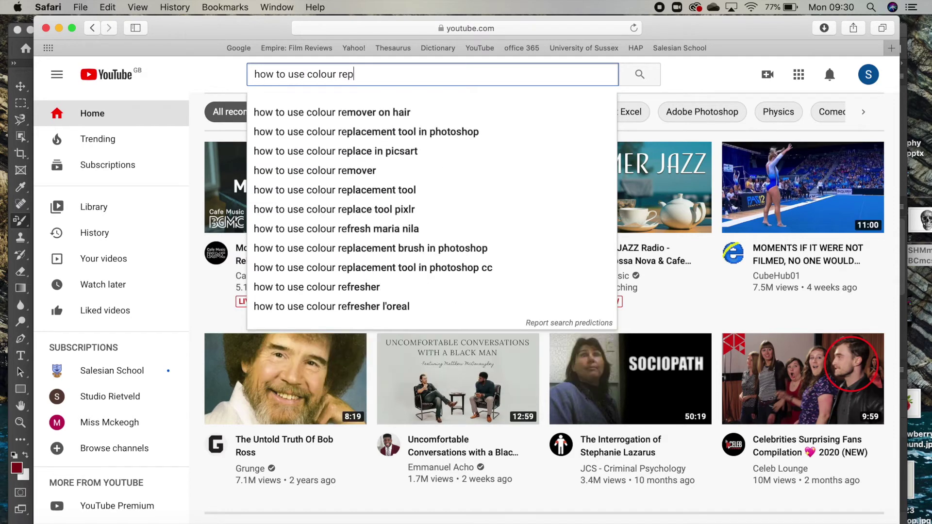
text(lacement)
key(Down)
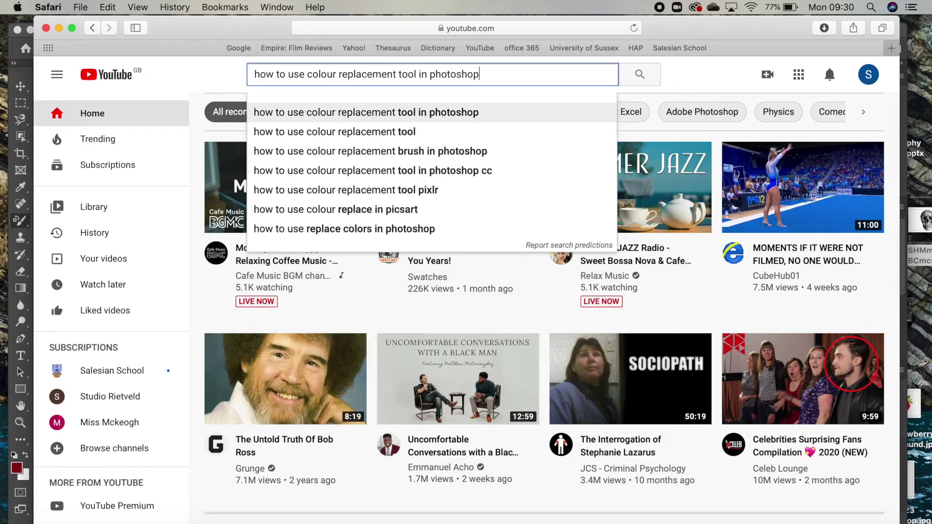
key(Return)
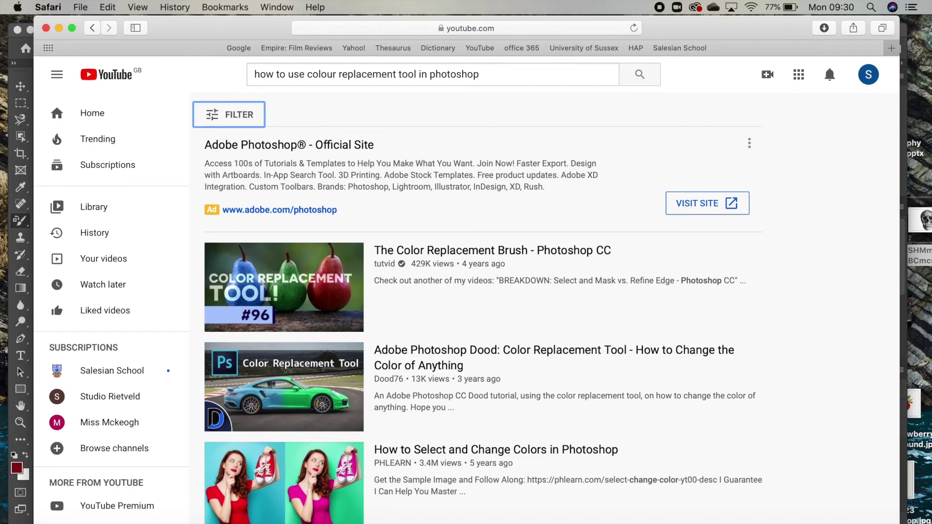
scroll(319, 309, down, 3)
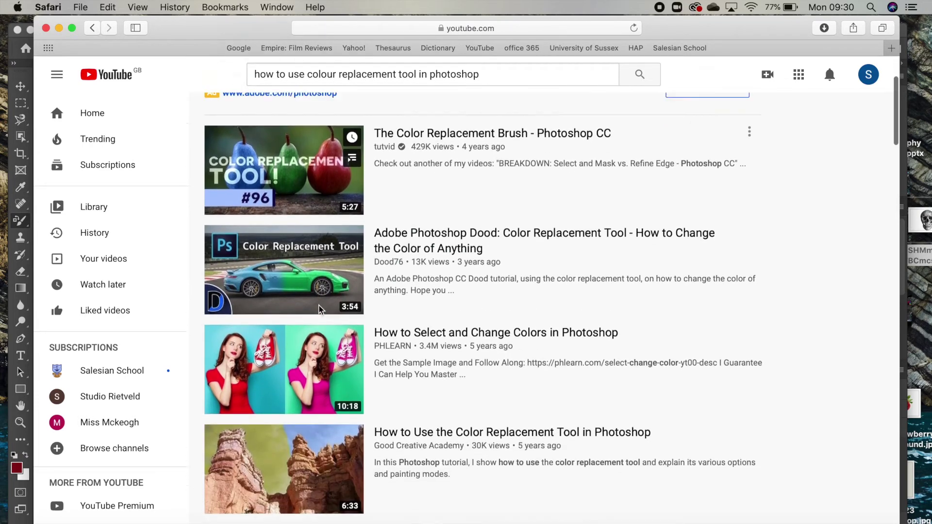
scroll(319, 309, up, 3)
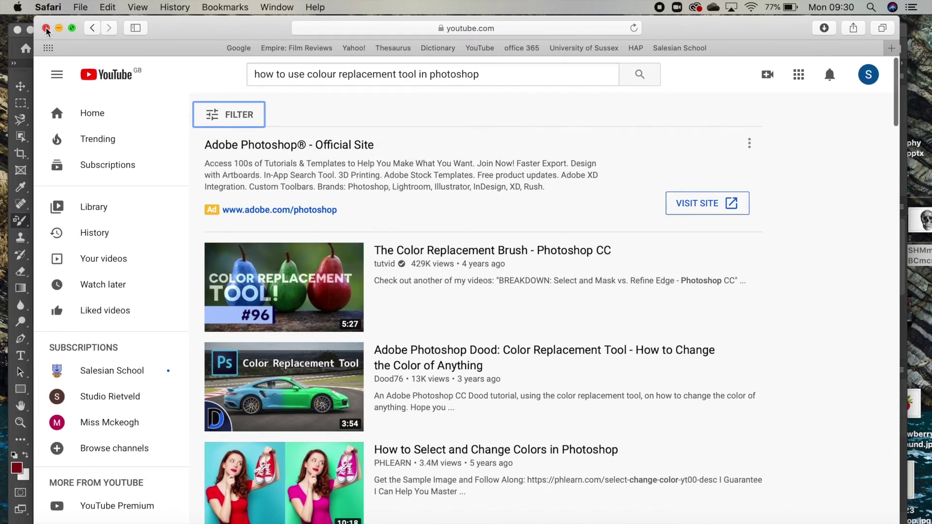
click(45, 28)
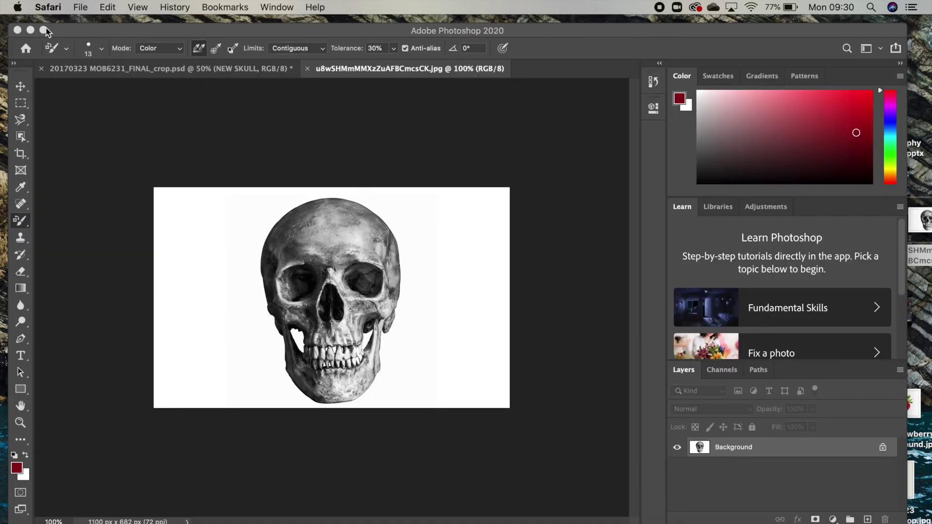
Step: Zoom the skull photo to 200% and switch to the Magnetic Lasso Tool
click(250, 234)
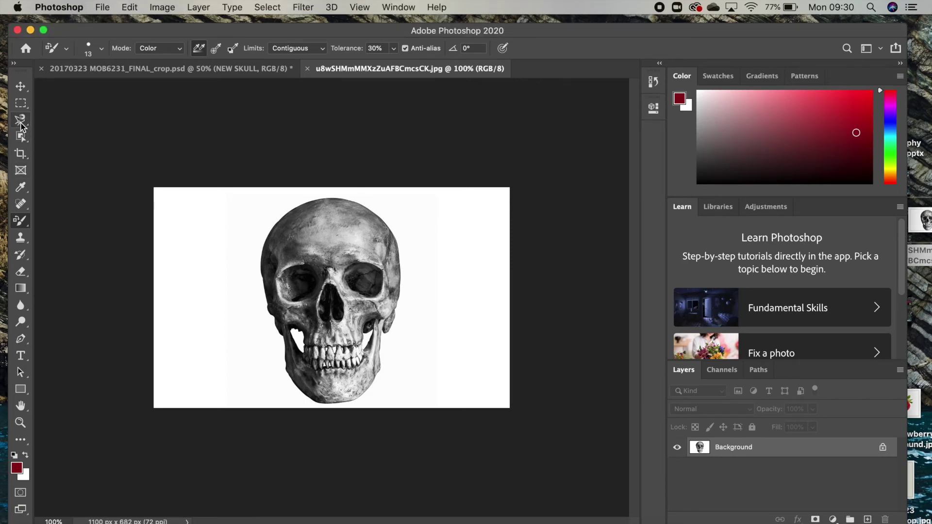
drag(20, 121, 58, 120)
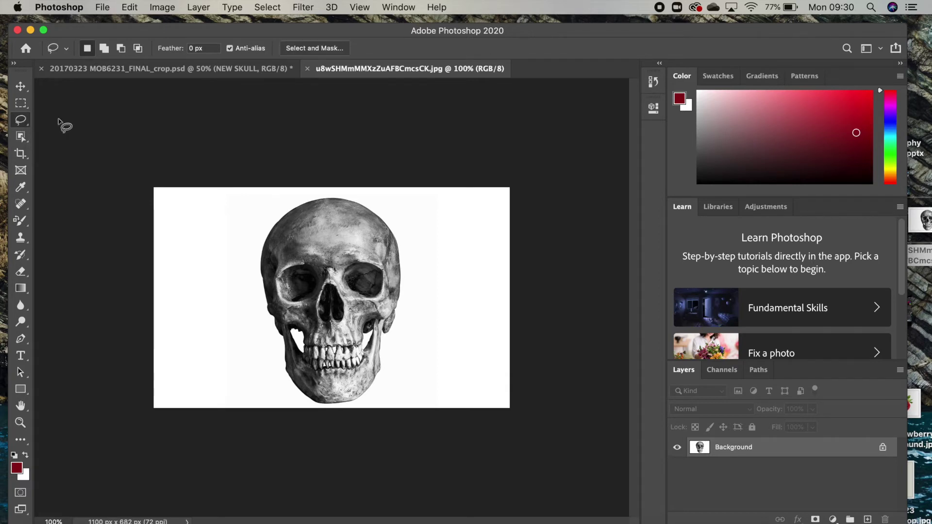
mouse_move(20, 120)
mouse_down()
mouse_move(54, 119)
mouse_move(72, 143)
mouse_up()
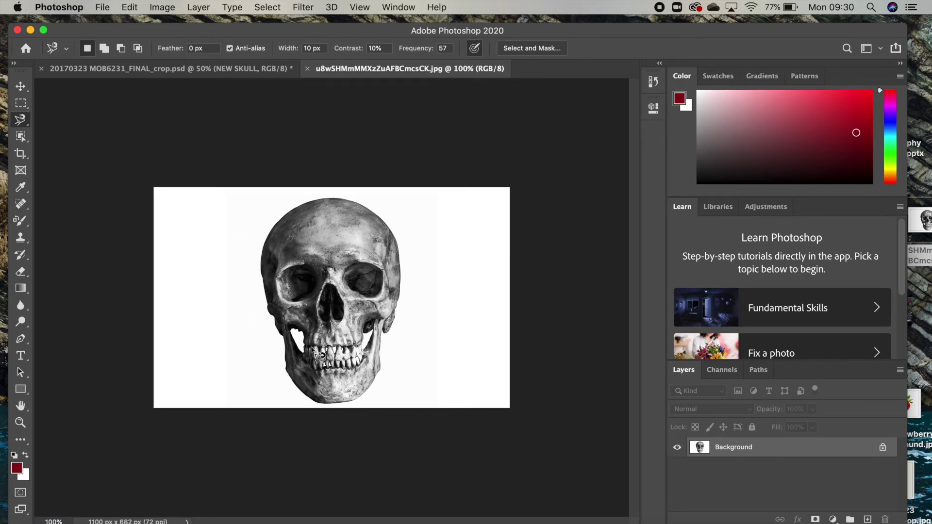
click(20, 423)
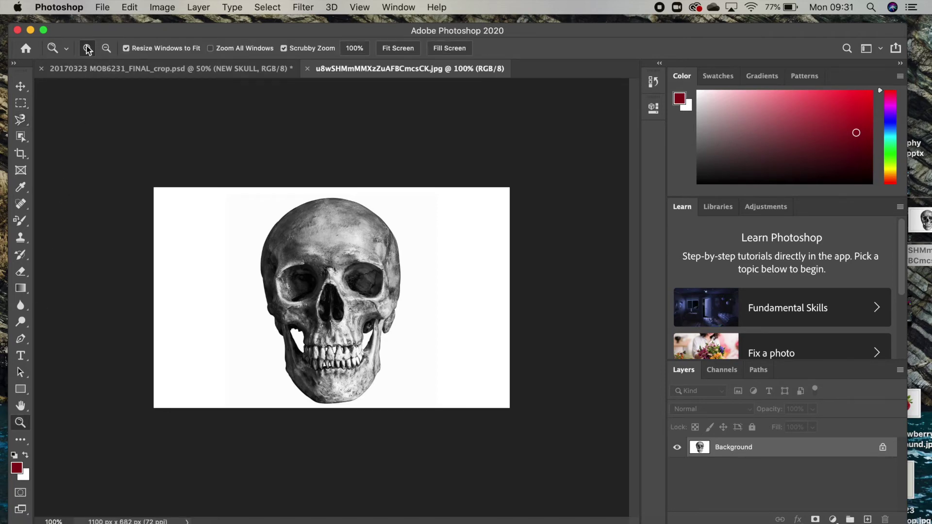
click(338, 283)
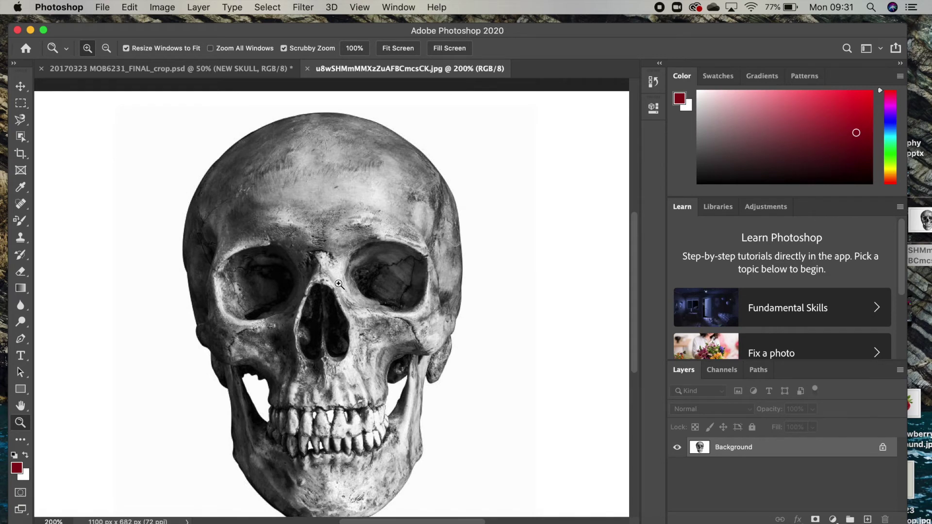
scroll(338, 284, left, 3)
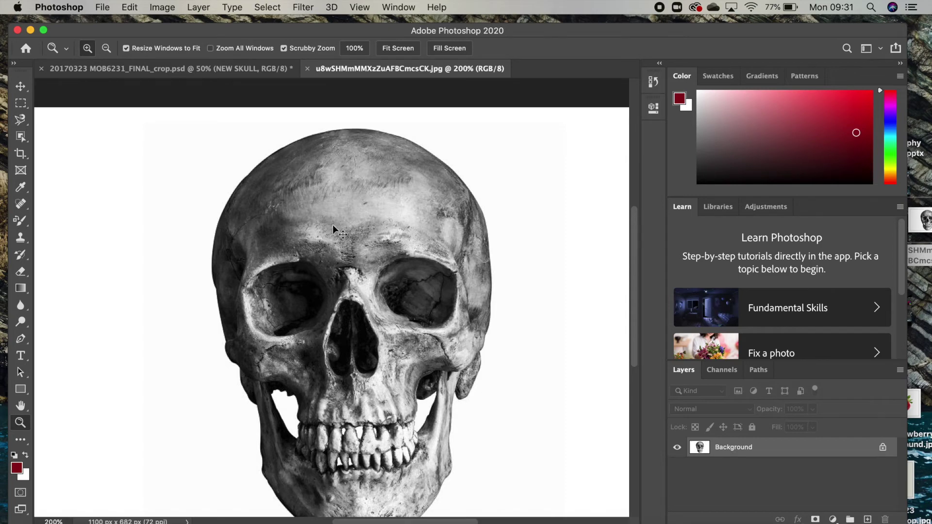
key(super+equal)
key(super+minus)
click(20, 121)
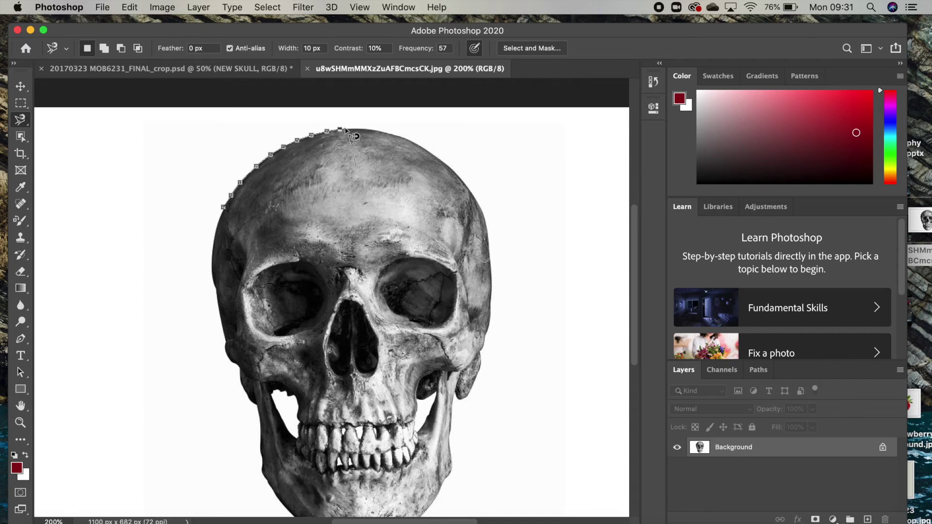
Step: Draw trial Magnetic Lasso outlines from the nose and across the forehead, then Deselect
key(Escape)
click(361, 311)
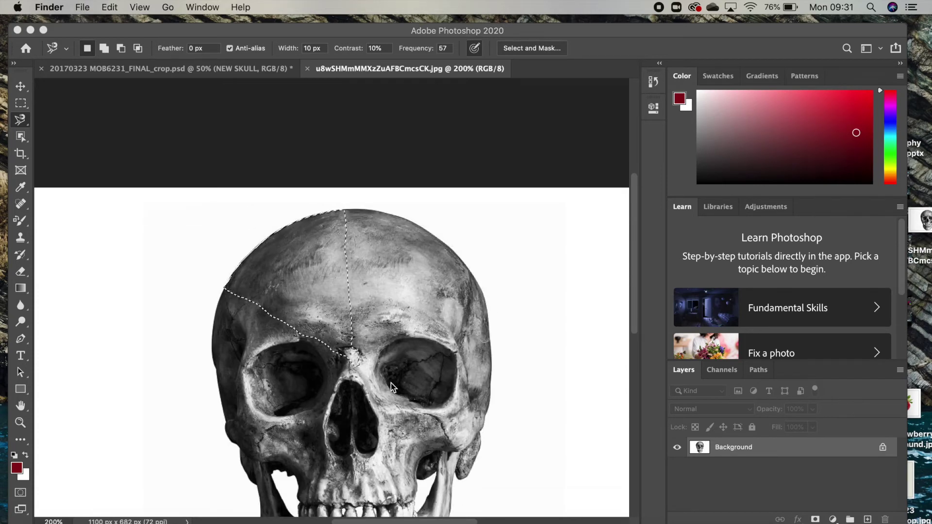
click(391, 383)
click(422, 276)
click(457, 223)
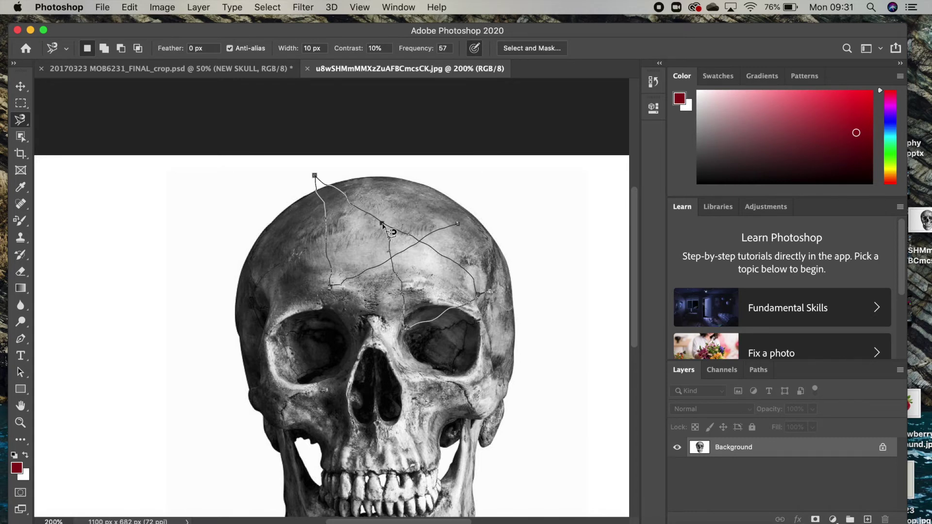
double_click(409, 238)
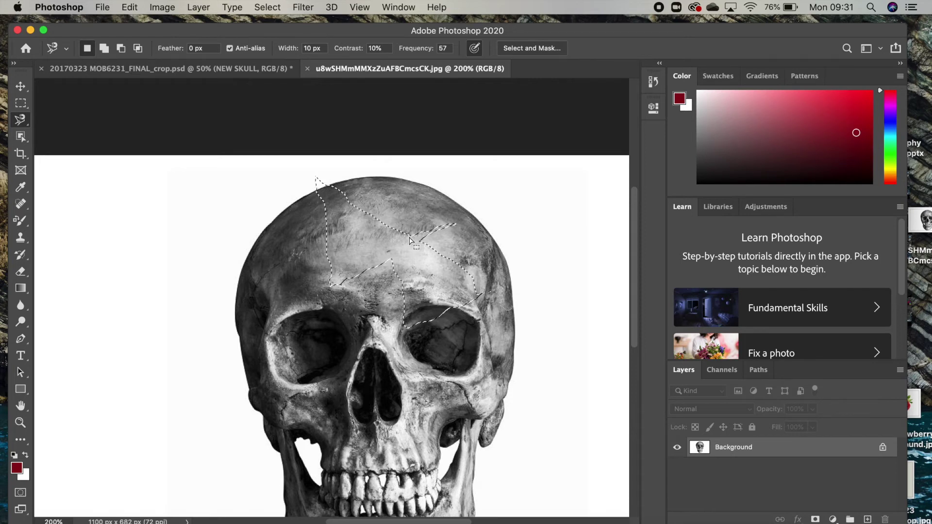
right_click(409, 238)
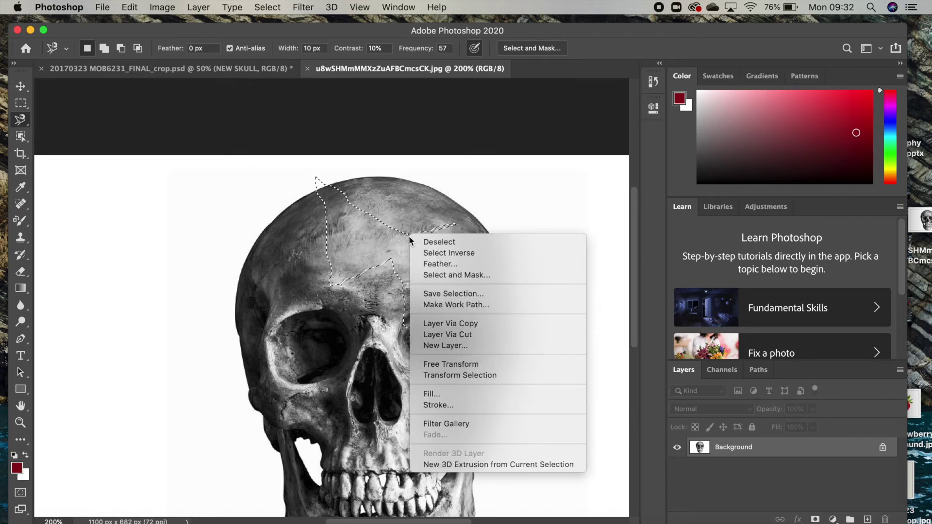
click(427, 242)
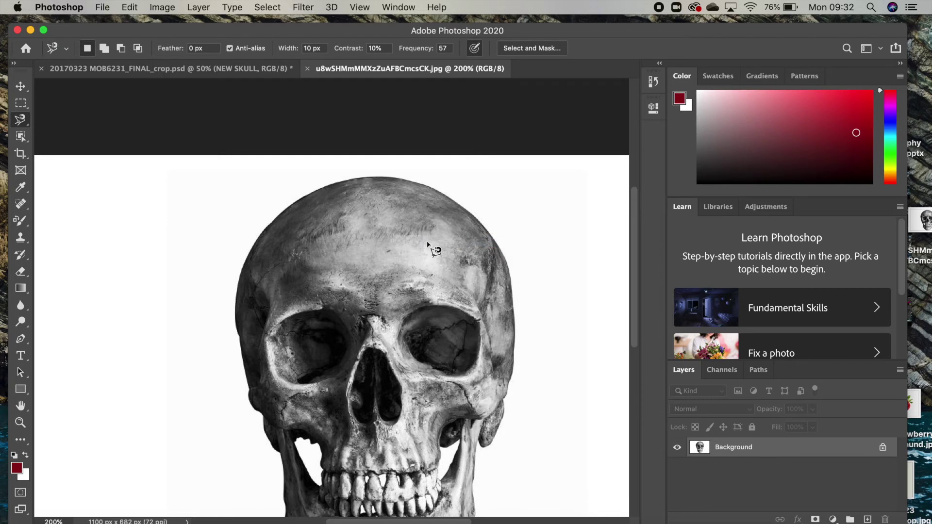
Step: Trace the Magnetic Lasso from the skull's top-left along its top edge down to the jaw
click(291, 202)
mouse_move(341, 186)
mouse_down()
mouse_move(442, 193)
mouse_move(482, 222)
mouse_move(508, 264)
mouse_move(514, 372)
mouse_move(491, 448)
mouse_move(478, 439)
mouse_move(474, 453)
mouse_move(478, 439)
mouse_move(476, 462)
mouse_up()
scroll(477, 469, up, 1)
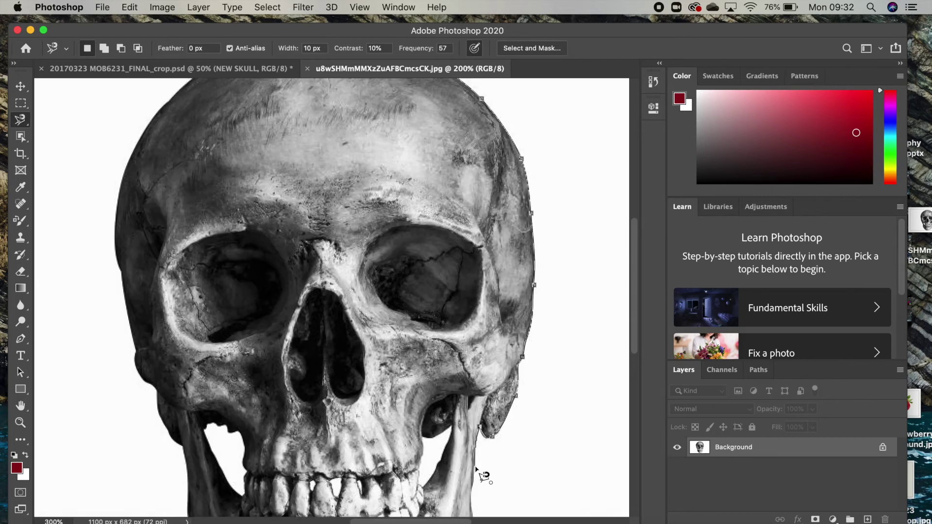
scroll(475, 467, down, 3)
drag(476, 475, 470, 494)
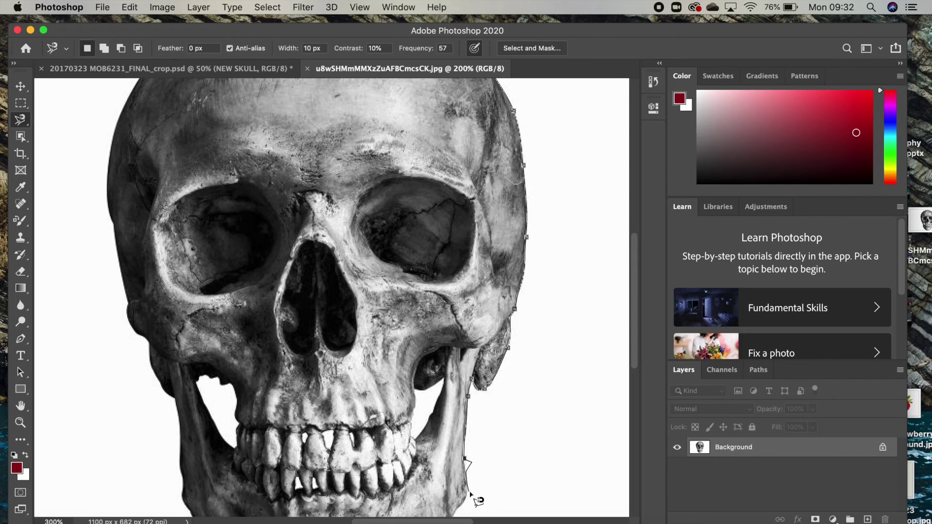
click(465, 460)
scroll(467, 494, down, 3)
mouse_move(467, 494)
mouse_down()
mouse_move(466, 463)
mouse_move(451, 481)
mouse_up()
Step: Remove the stray point and close the outline into a selection around the skull
scroll(451, 483, down, 3)
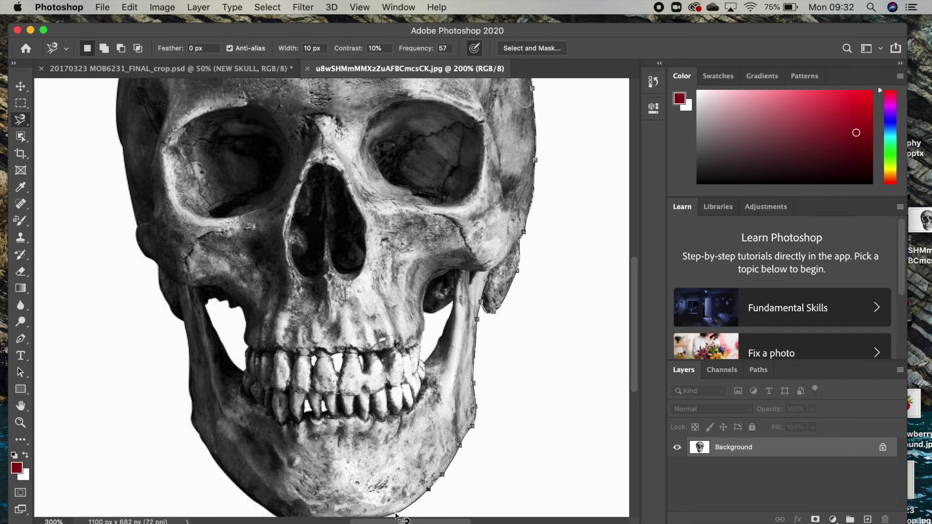
scroll(394, 512, down, 3)
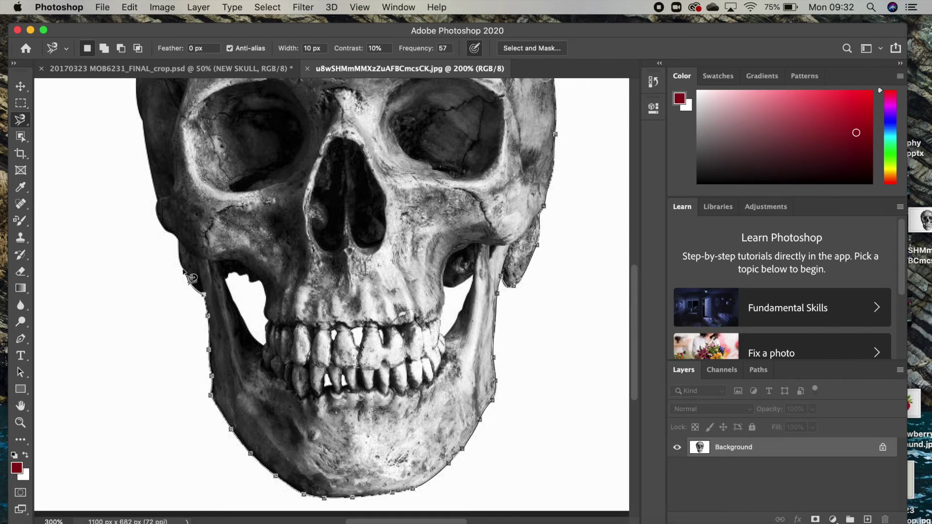
scroll(187, 248, up, 5)
scroll(186, 247, left, 5)
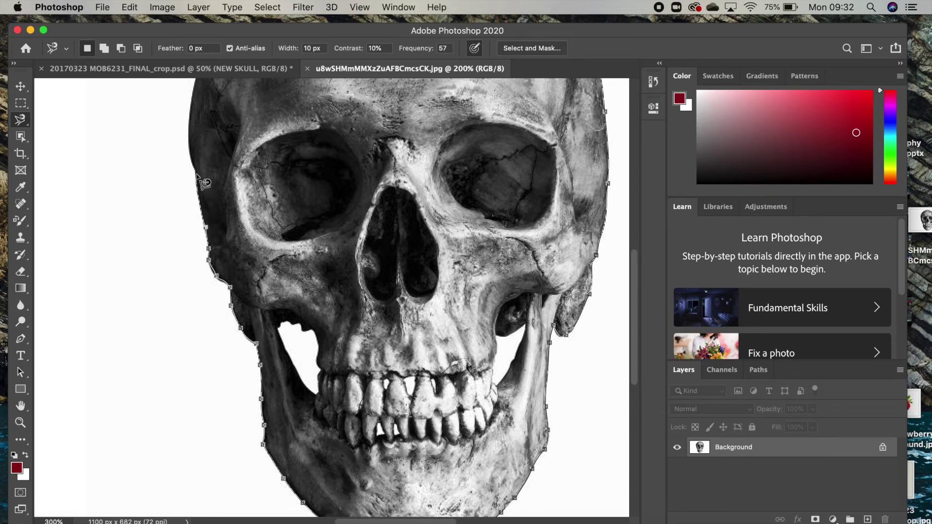
scroll(195, 173, up, 6)
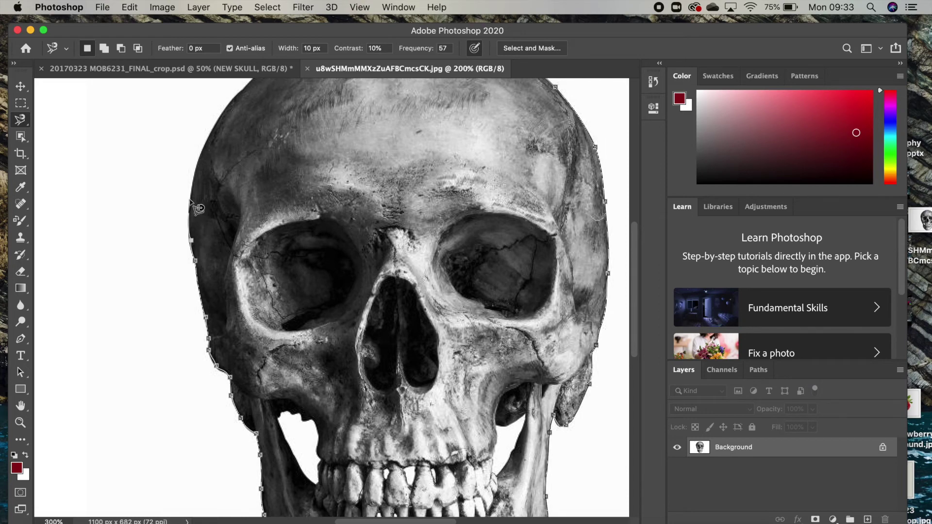
scroll(199, 162, up, 5)
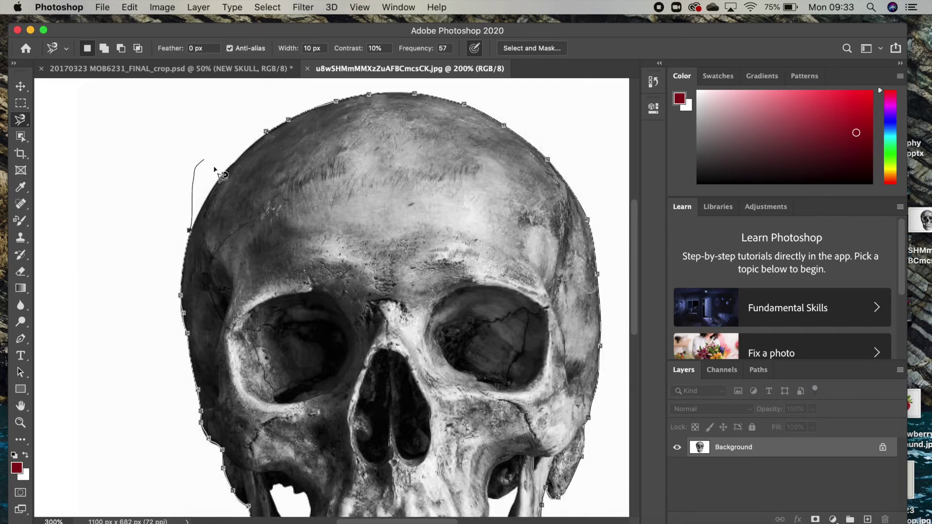
key(BackSpace)
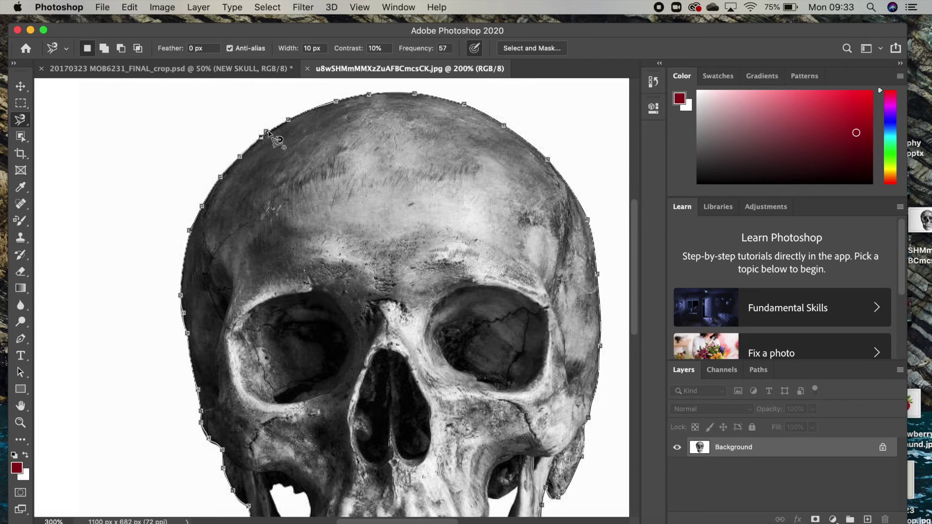
click(266, 131)
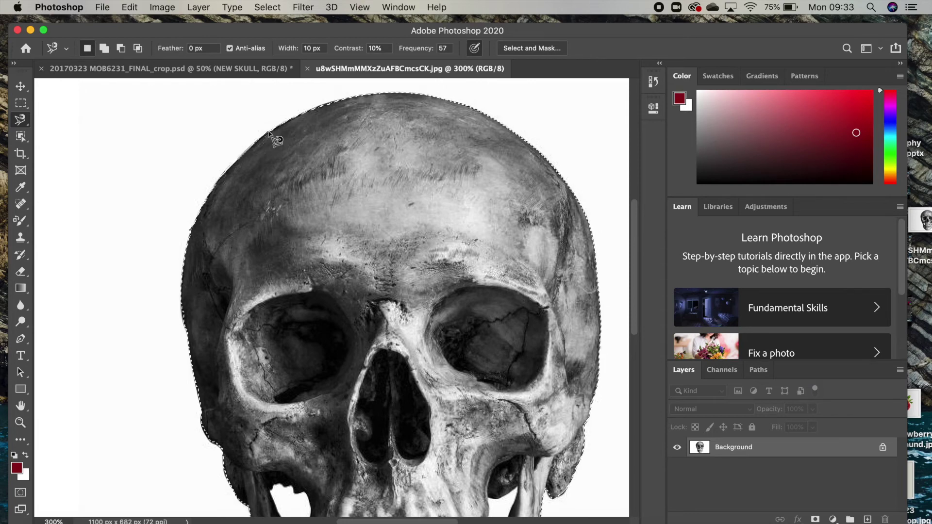
Step: Return to the strawberry .psd document with the skull still selected
key(super+plus)
key(super+minus)
scroll(383, 214, down, 2)
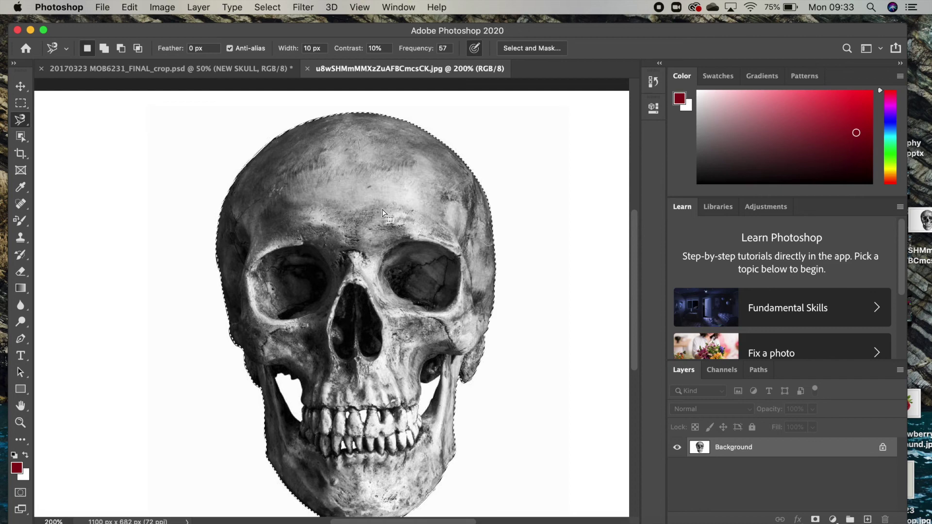
click(256, 72)
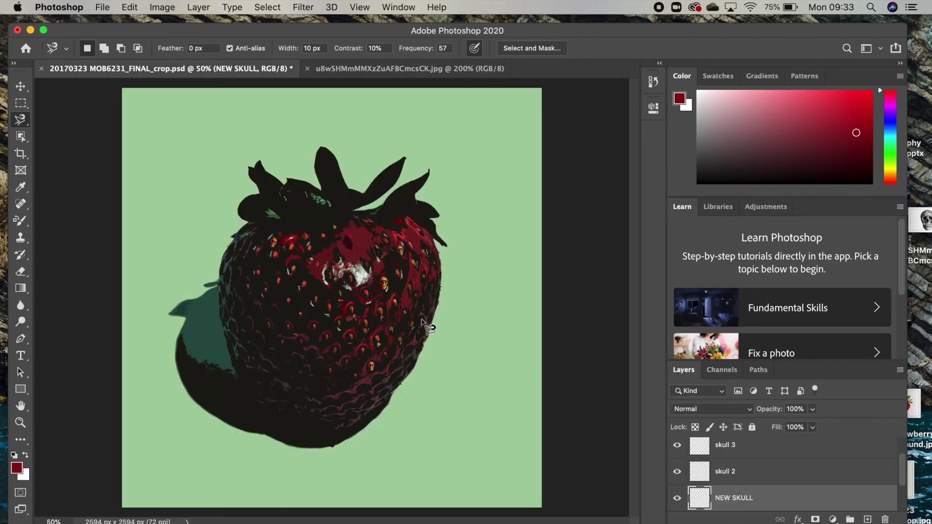
Step: Paste the skull onto the NEW SKULL layer and move it onto the strawberry
key(super+v)
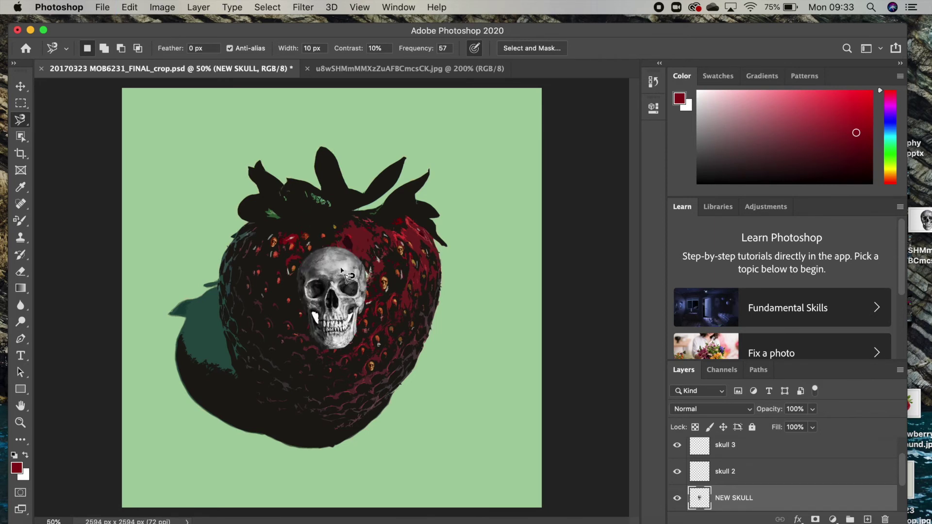
click(24, 91)
drag(340, 302, 337, 263)
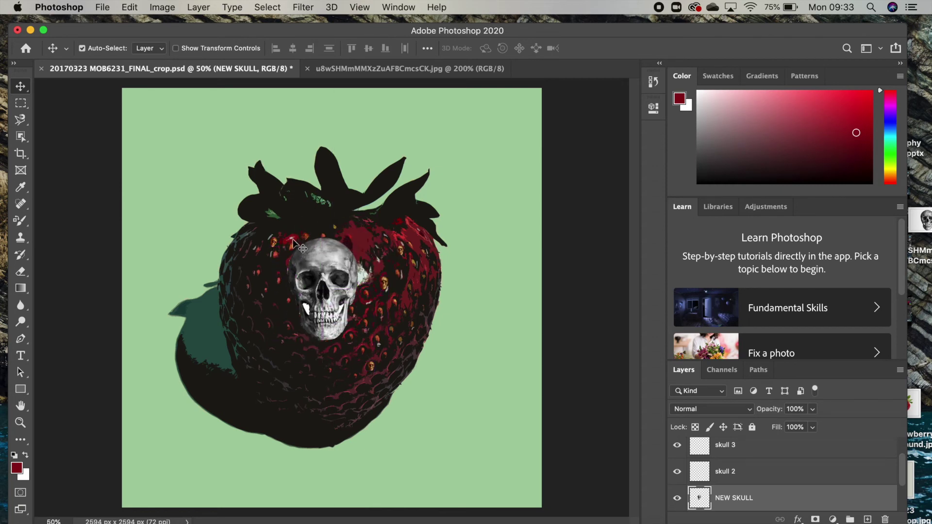
Step: Scale the skull up slightly with Edit > Transform > Scale and reposition it on the body
click(130, 7)
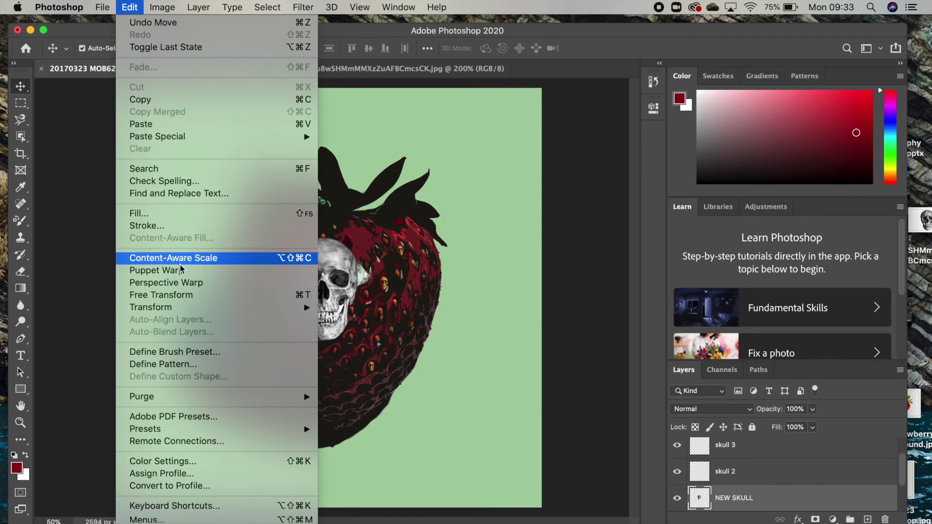
mouse_move(187, 309)
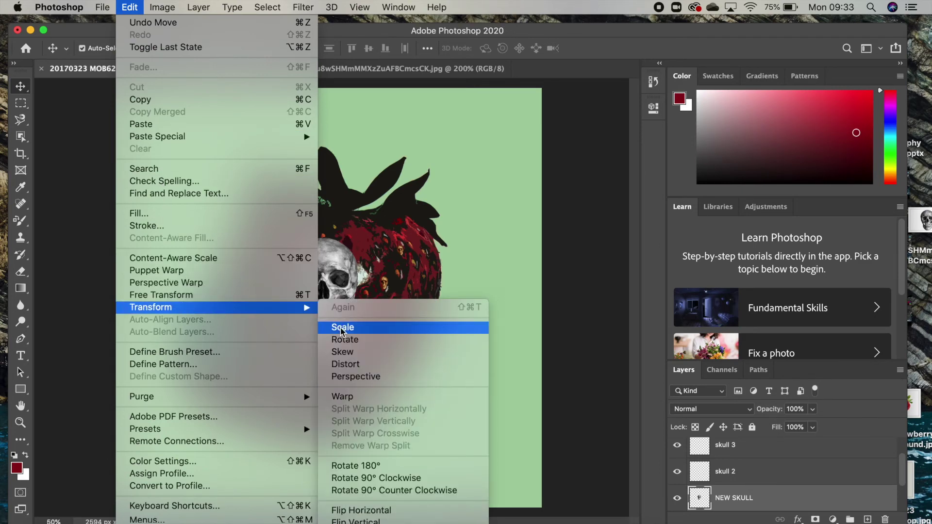
click(342, 332)
drag(363, 236, 386, 214)
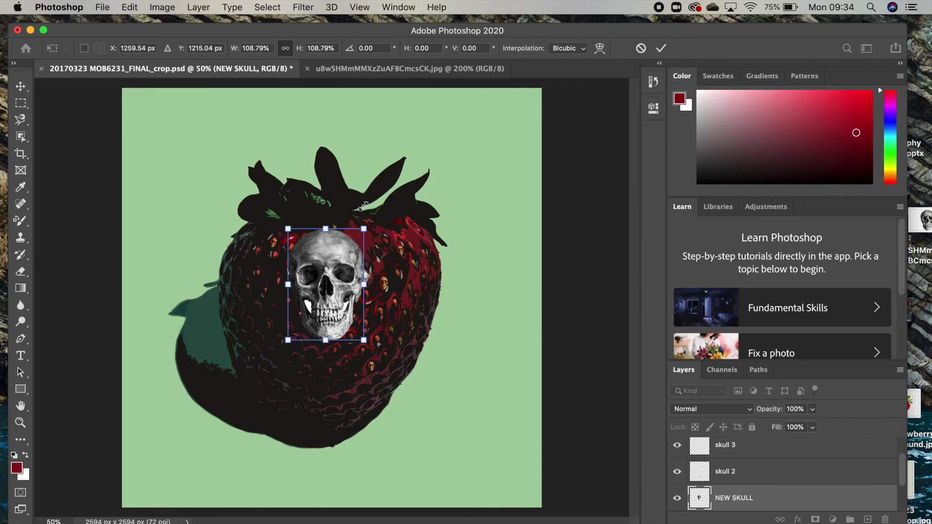
mouse_move(328, 281)
mouse_down()
mouse_move(352, 235)
mouse_move(332, 318)
mouse_move(338, 281)
mouse_move(319, 282)
mouse_move(320, 294)
mouse_up()
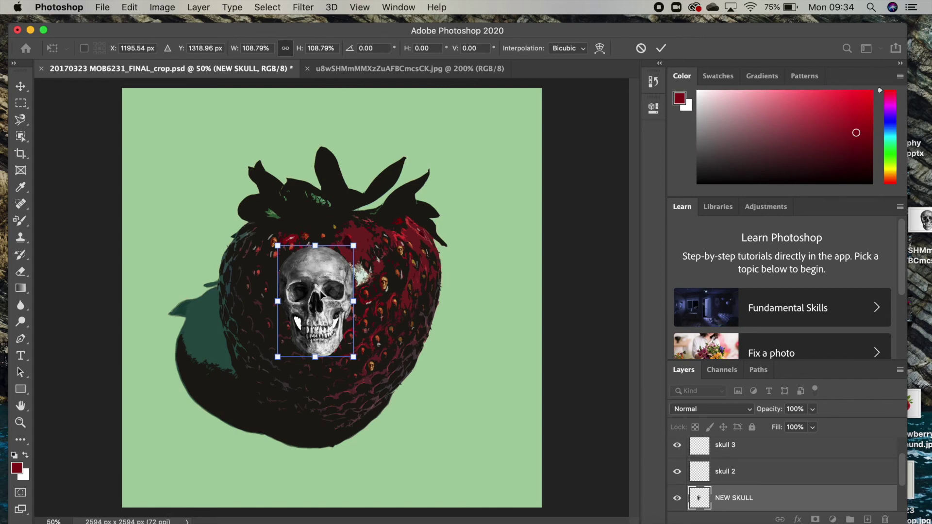
key(Return)
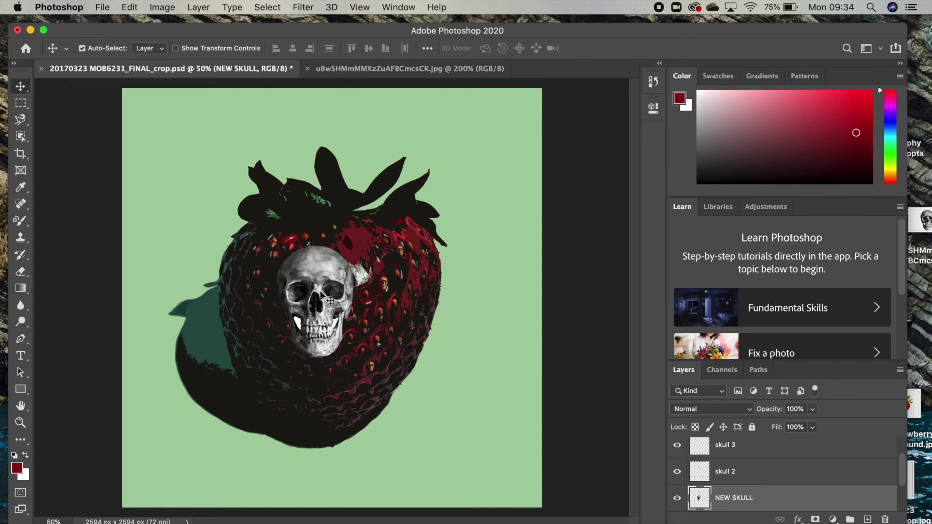
mouse_move(315, 306)
mouse_down()
mouse_move(342, 291)
mouse_move(305, 299)
mouse_move(331, 297)
mouse_up()
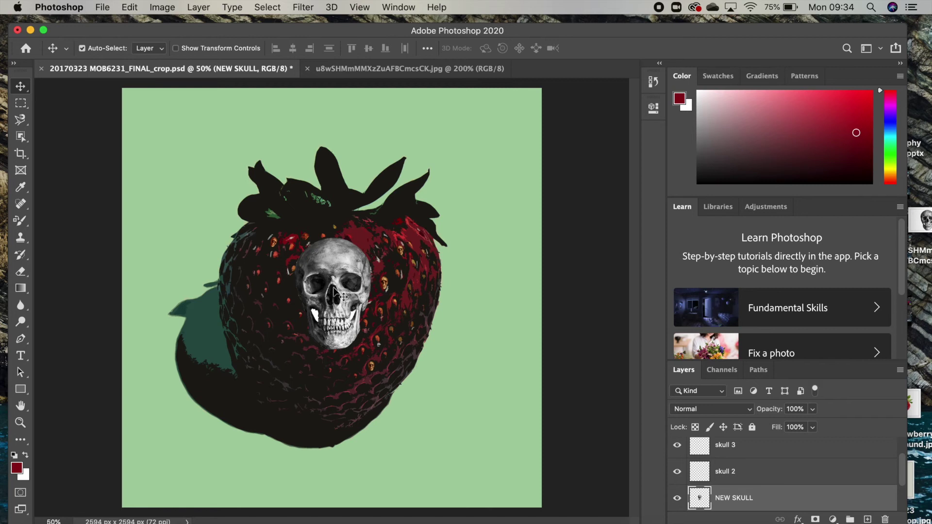
key(super)
Step: Rotate and shrink the skull slightly with Free Transform, then nudge it left and down
key(super+t)
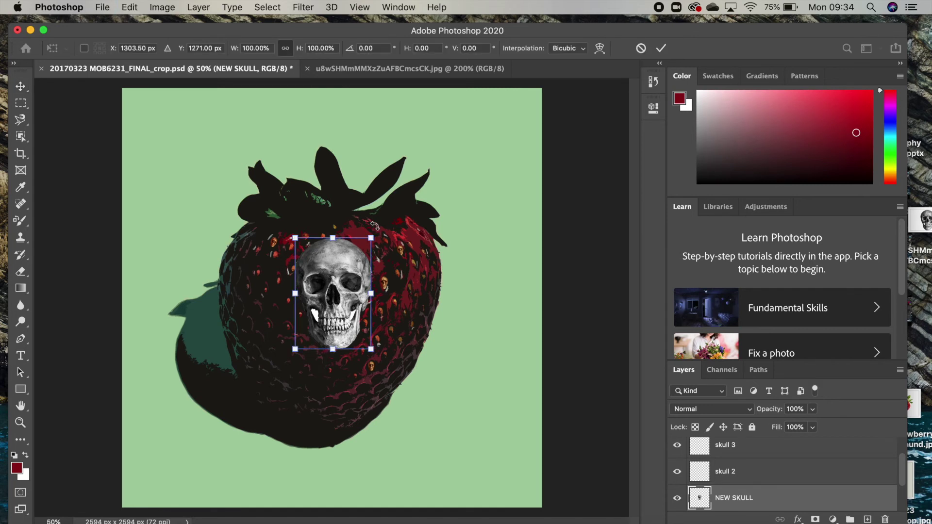
mouse_move(379, 228)
mouse_down()
mouse_move(396, 245)
mouse_move(367, 226)
mouse_move(384, 238)
mouse_move(371, 237)
mouse_up()
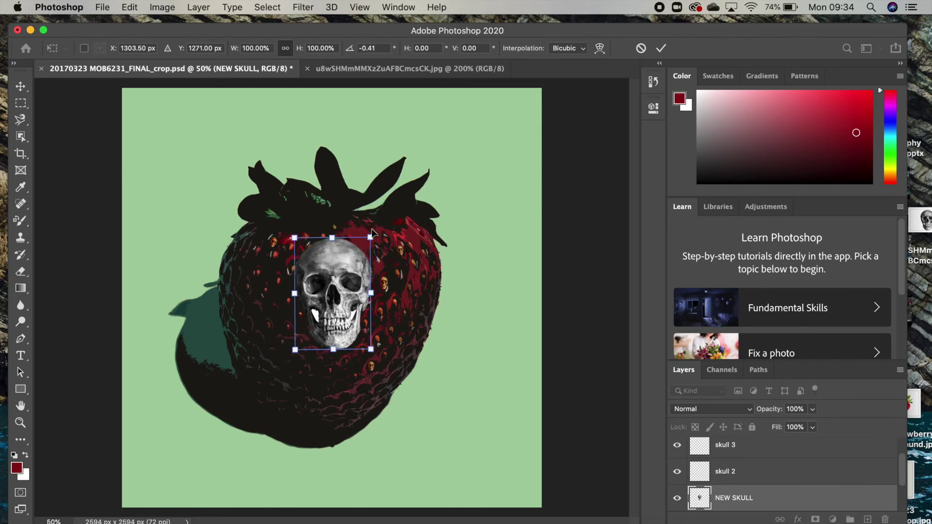
mouse_move(370, 237)
mouse_down()
mouse_move(378, 219)
mouse_move(364, 251)
mouse_move(371, 238)
mouse_up()
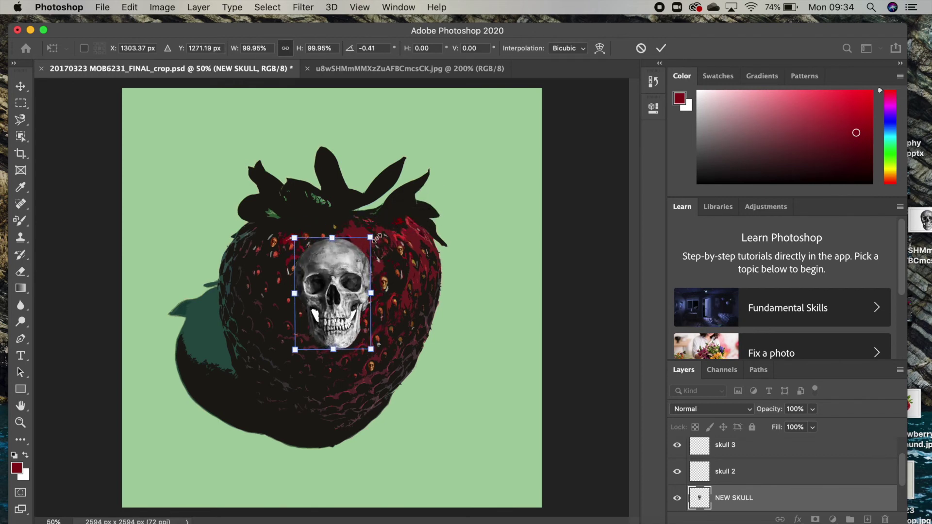
key(Return)
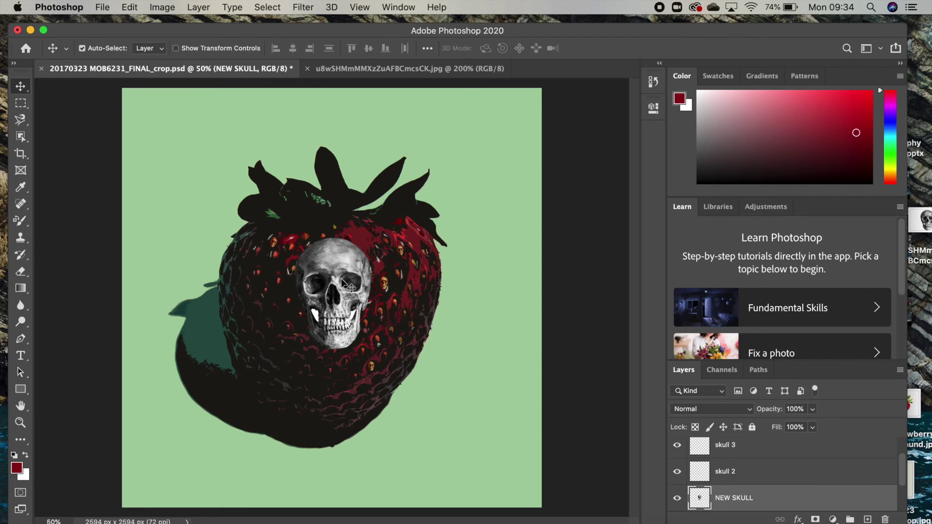
drag(339, 284, 326, 291)
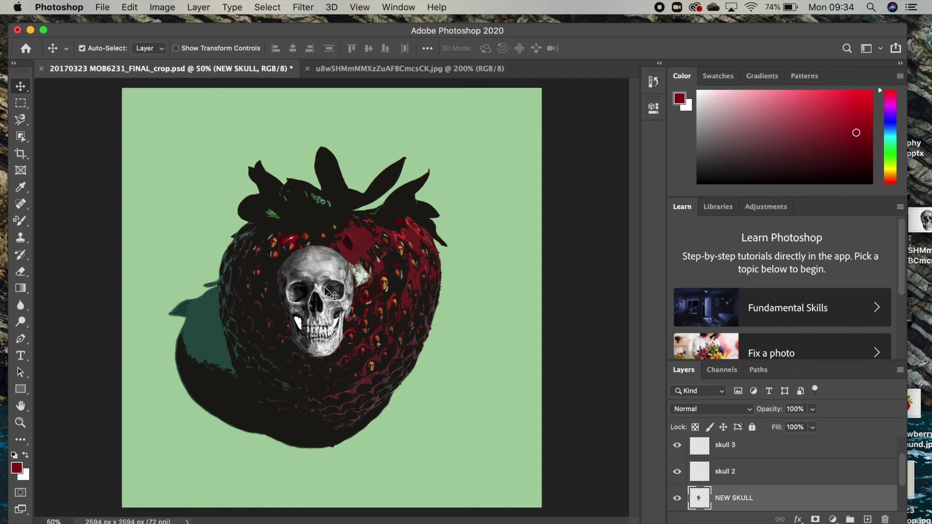
click(306, 7)
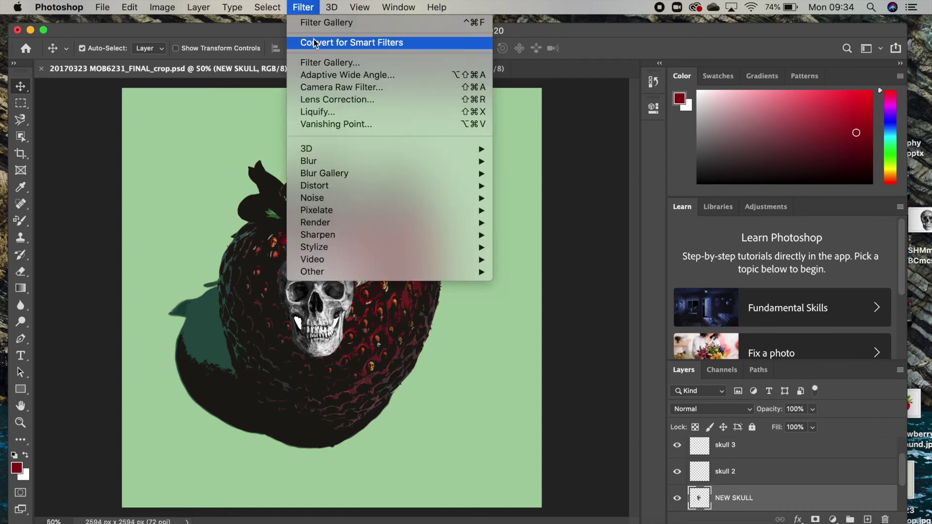
Step: Apply the Filter Gallery's Texture > Stained Glass filter to the skull with Cell Size 15
click(324, 62)
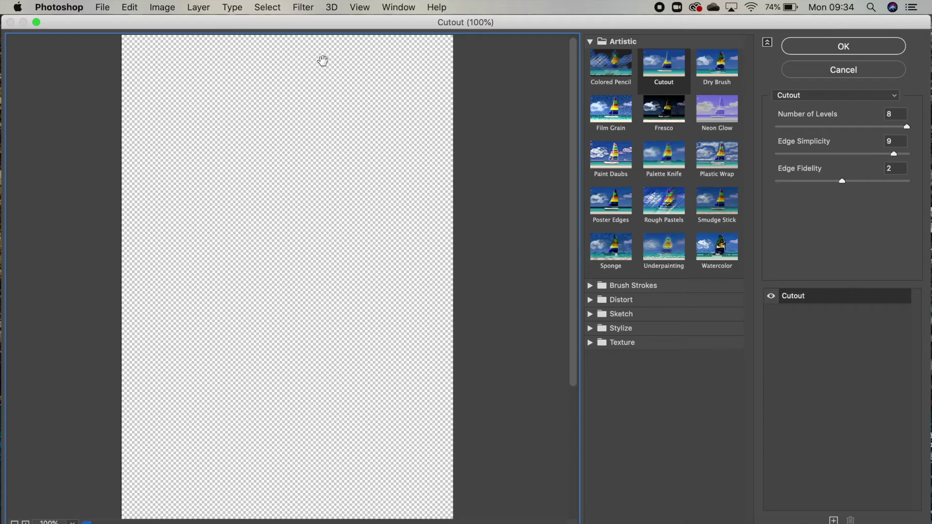
scroll(305, 174, down, 5)
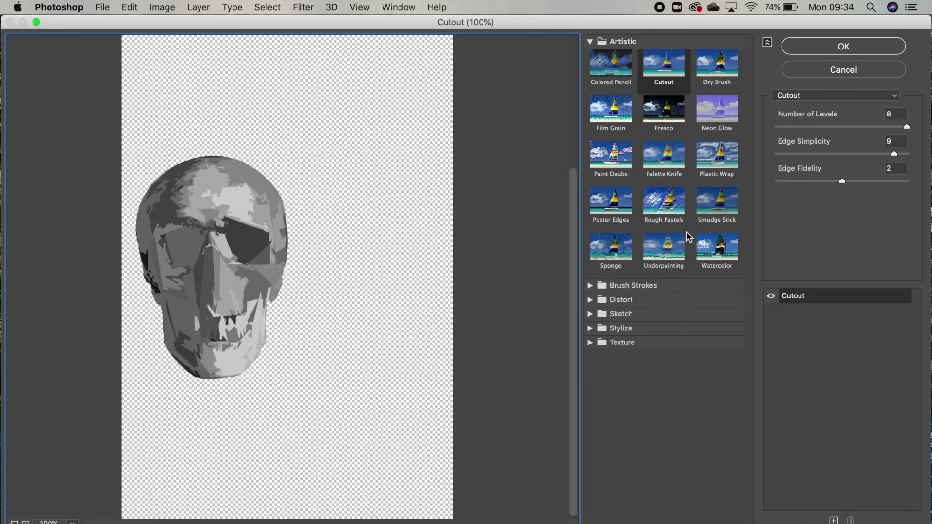
click(591, 42)
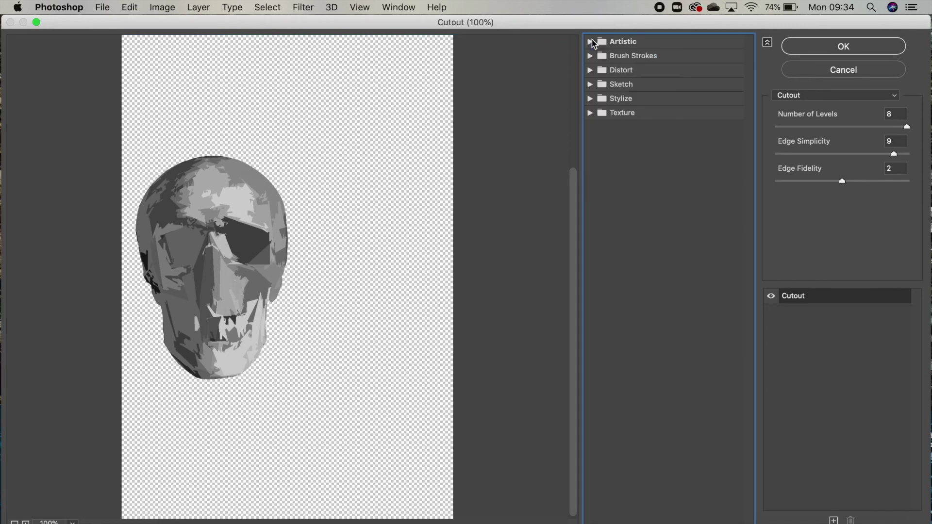
click(590, 113)
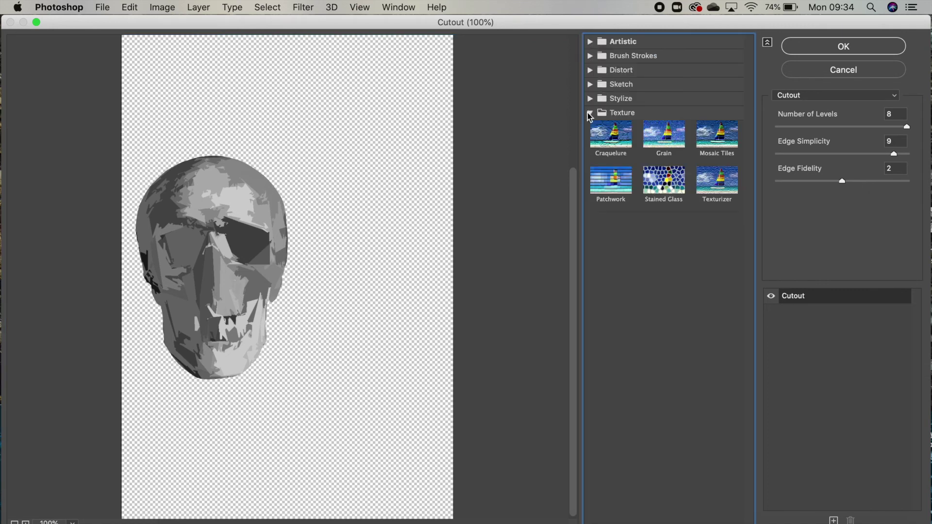
click(670, 183)
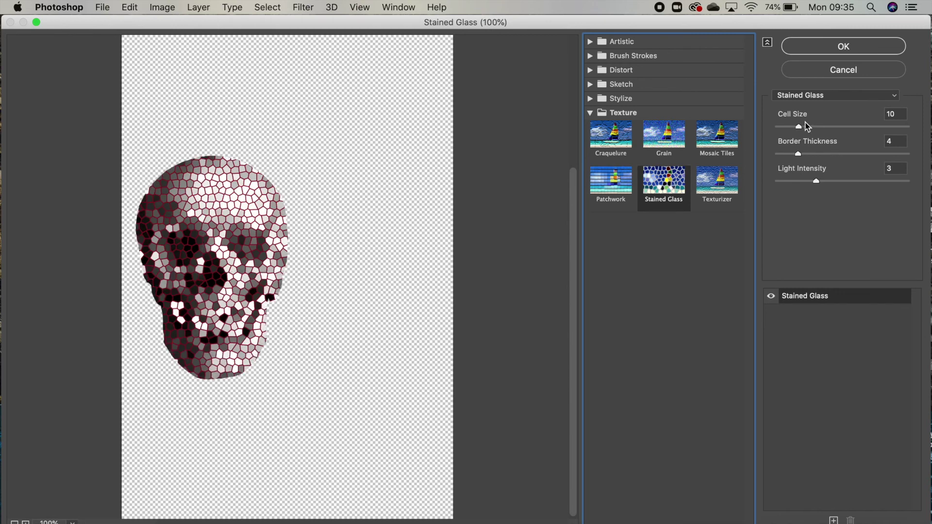
mouse_move(799, 126)
mouse_down()
mouse_move(828, 126)
mouse_move(813, 126)
mouse_up()
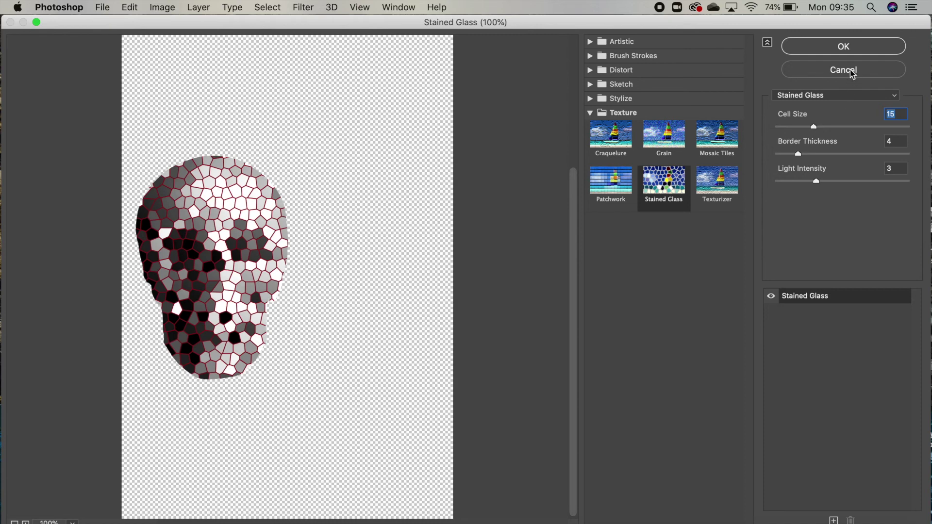
click(851, 47)
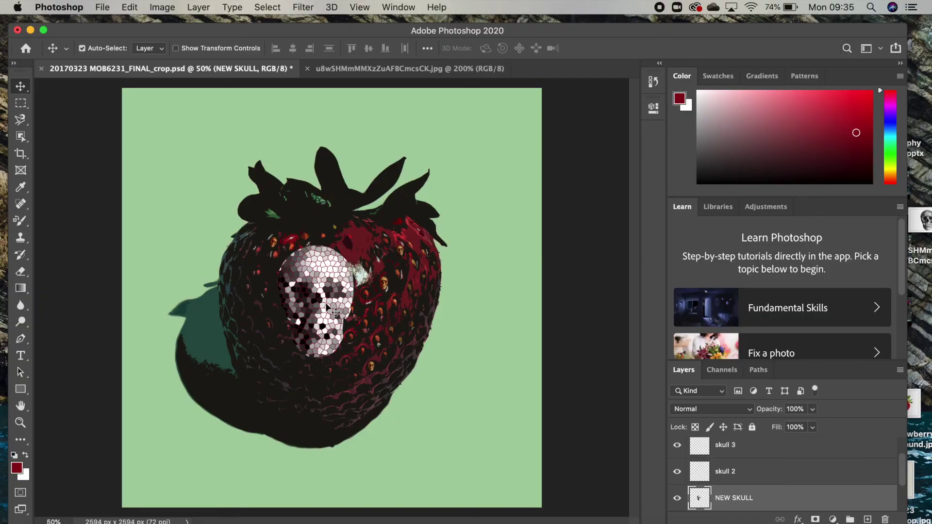
Step: Nudge the mosaic skull down-right and set the NEW SKULL layer's opacity to 51%
key(super+equal)
key(super+equal)
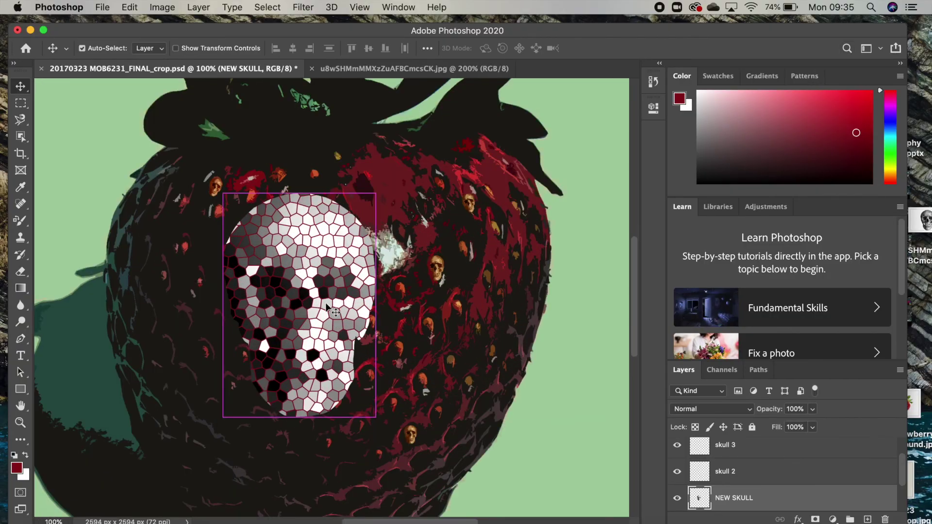
drag(304, 284, 337, 300)
scroll(402, 303, down, 2)
scroll(403, 303, down, 1)
scroll(369, 290, up, 4)
scroll(340, 278, down, 2)
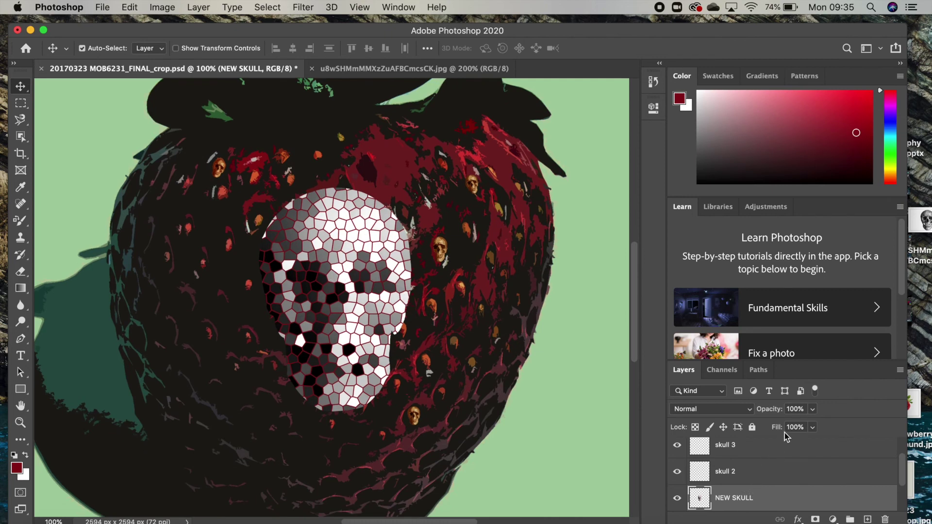
click(813, 410)
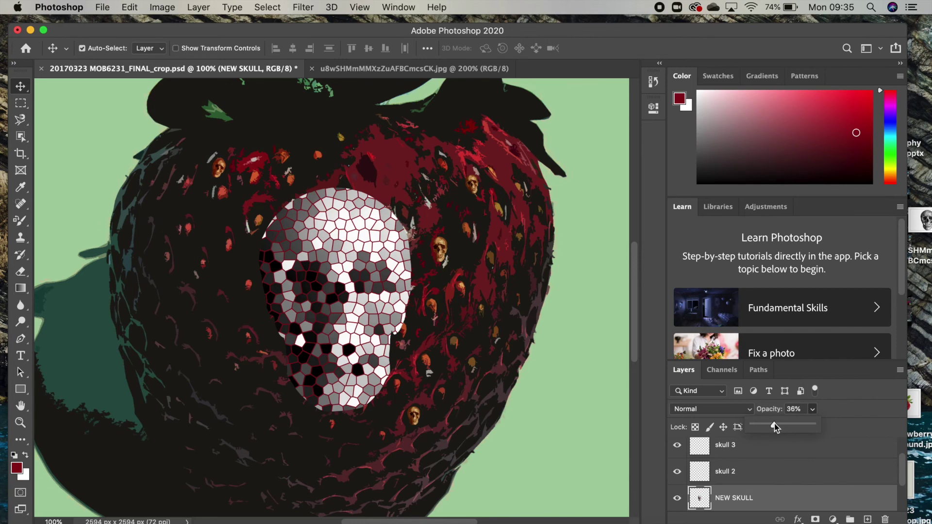
mouse_move(775, 423)
mouse_down()
mouse_move(753, 426)
mouse_move(812, 427)
mouse_move(770, 426)
mouse_up()
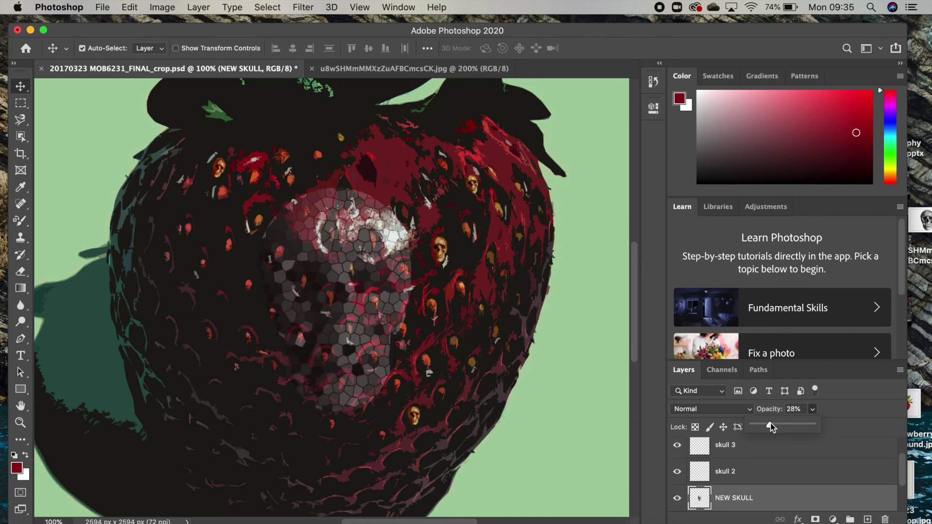
drag(771, 423, 760, 421)
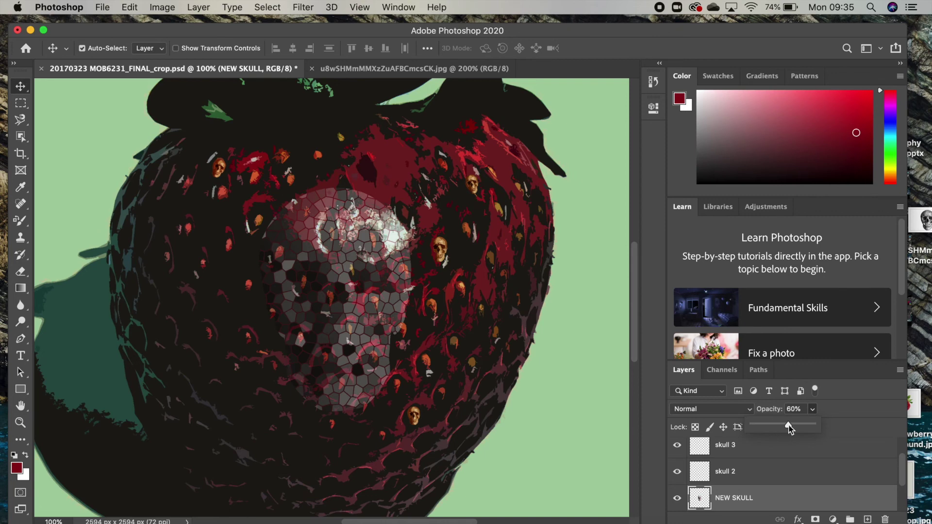
drag(789, 429, 800, 430)
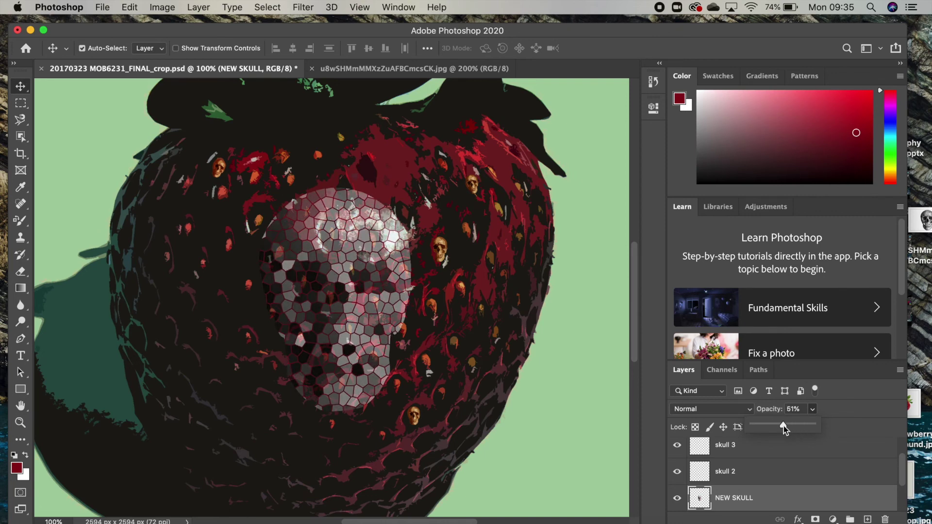
key(super+minus)
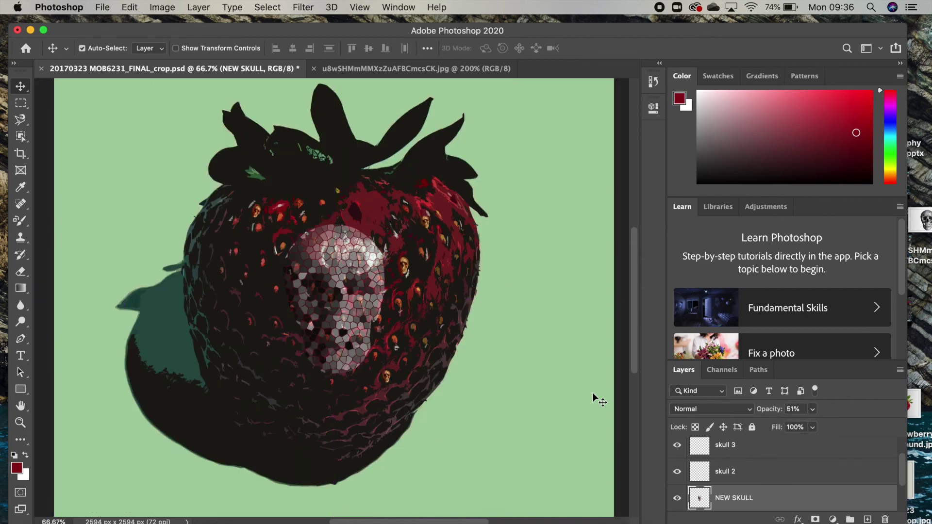
Step: Free Transform the stained-glass skull to 182.73% and position it over the strawberry's body
key(super+t)
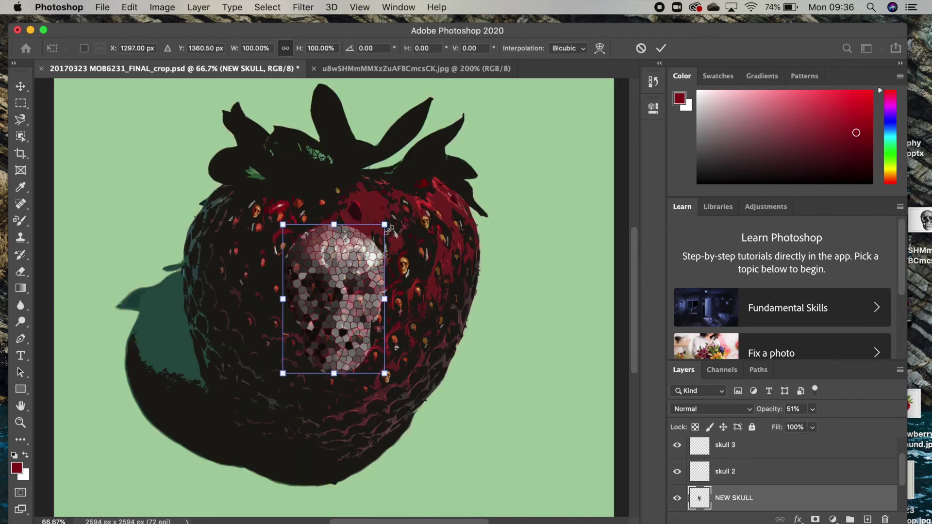
drag(385, 225, 435, 151)
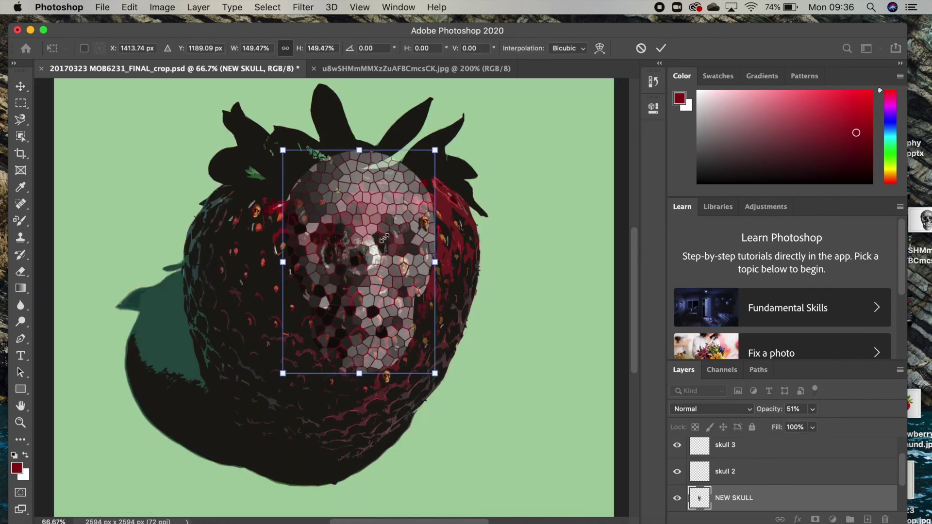
drag(350, 261, 341, 287)
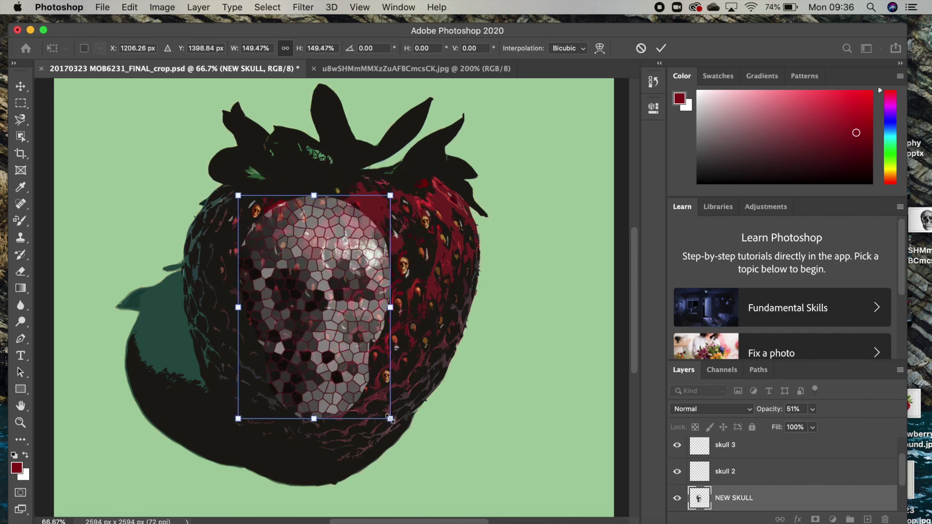
drag(389, 418, 429, 463)
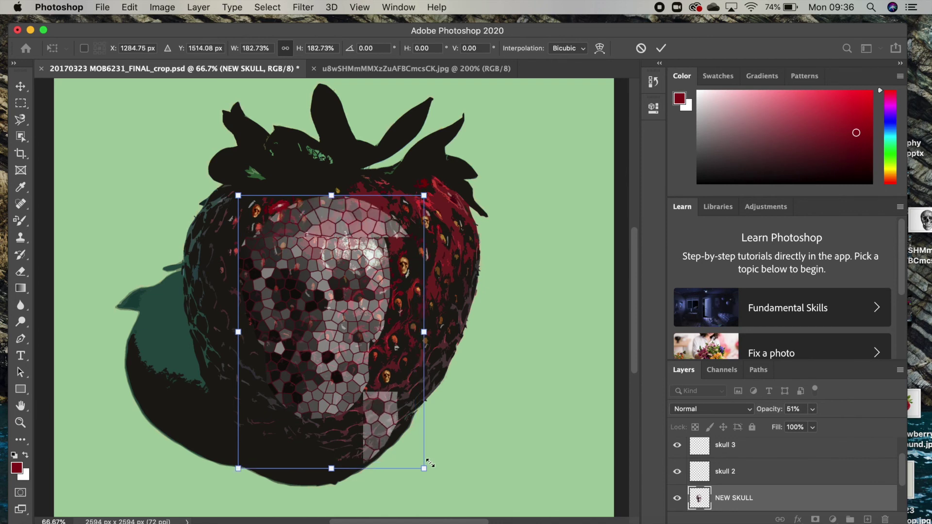
drag(358, 332, 350, 321)
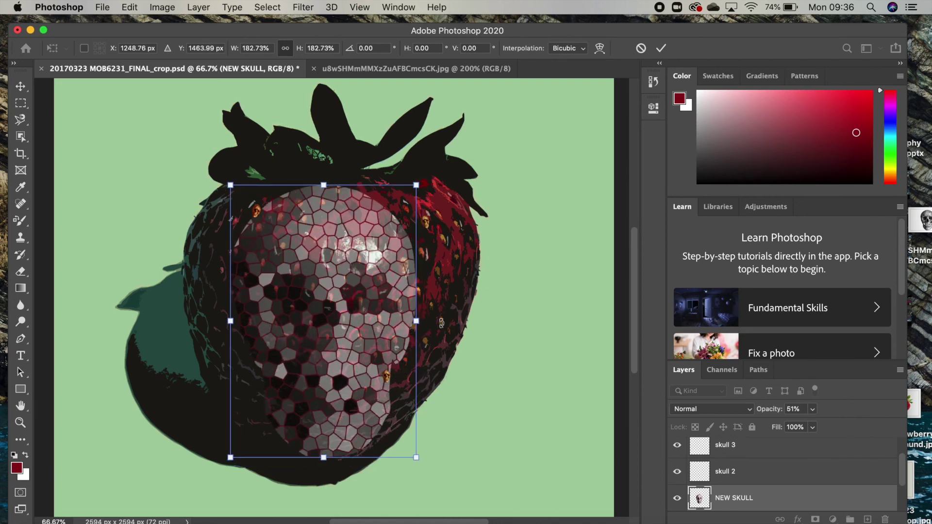
key(Return)
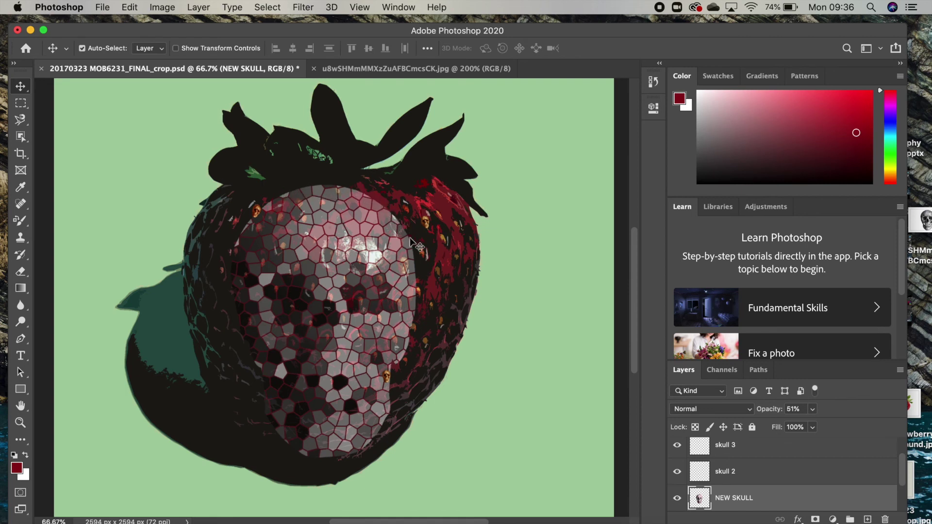
Step: Select the Paint Bucket, zoom to 200% on the skull, and sample the strawberry's dark red
key(super+plus)
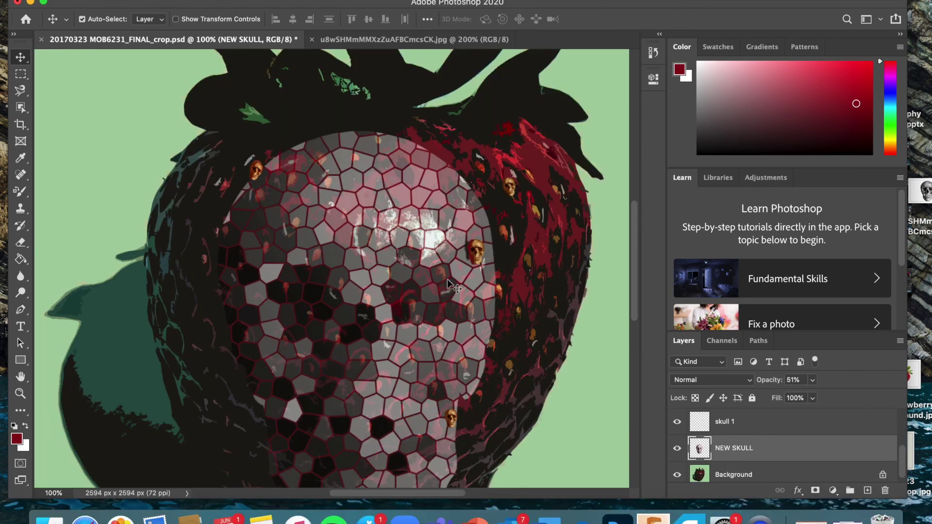
mouse_move(21, 260)
mouse_down()
mouse_move(56, 255)
mouse_move(20, 261)
mouse_move(59, 268)
mouse_up()
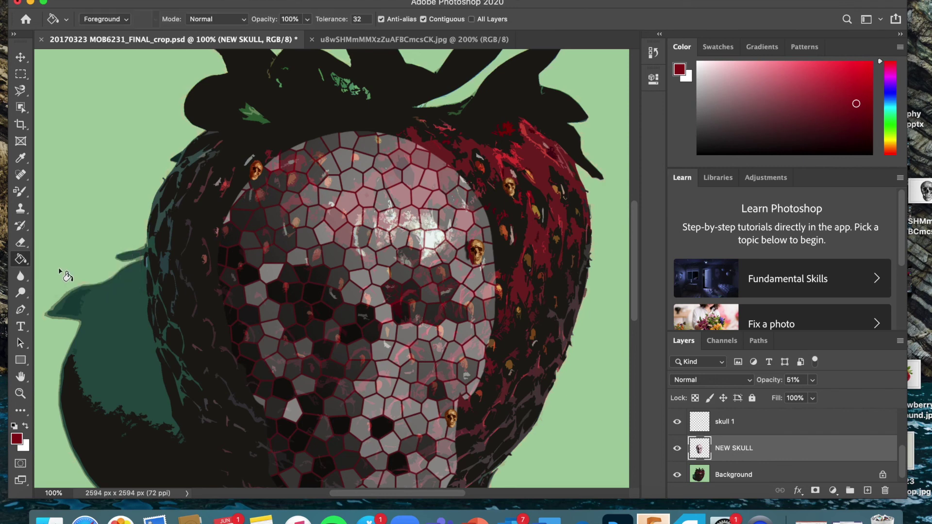
key(super+equal)
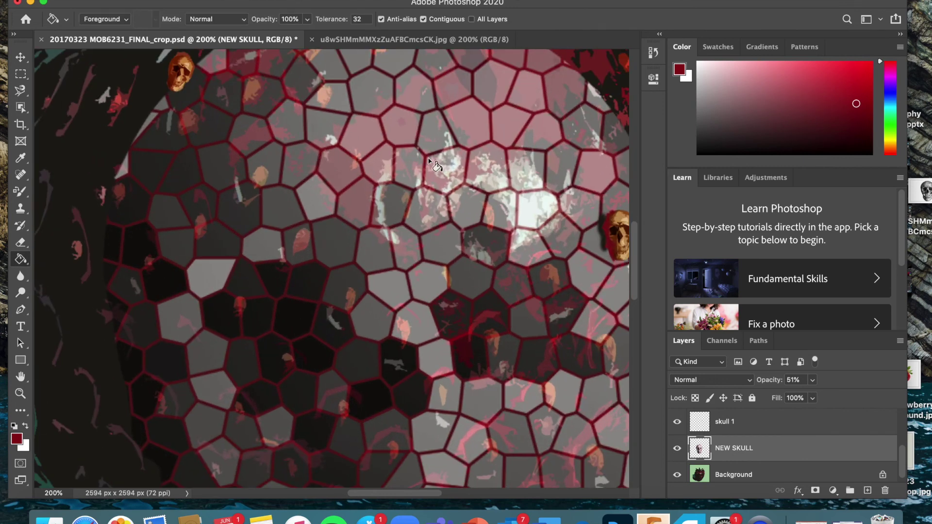
scroll(429, 162, up, 3)
scroll(429, 162, right, 3)
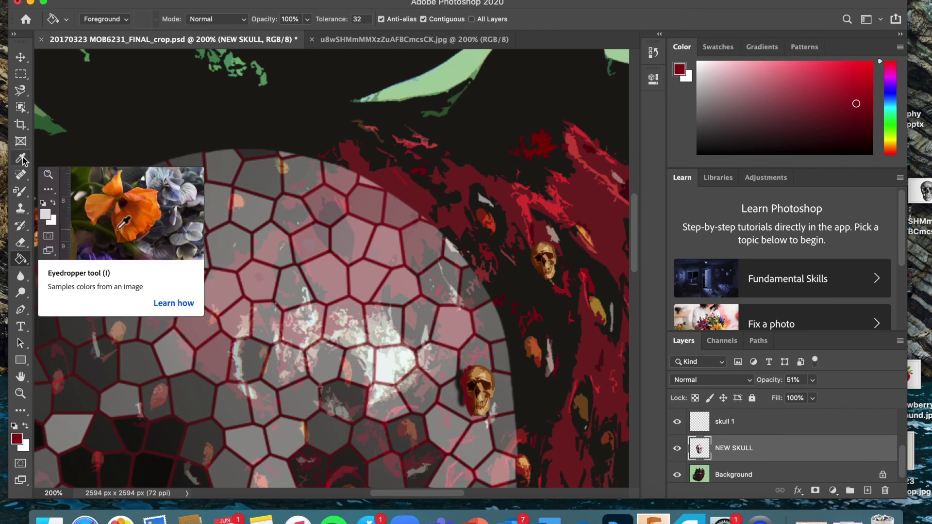
click(21, 158)
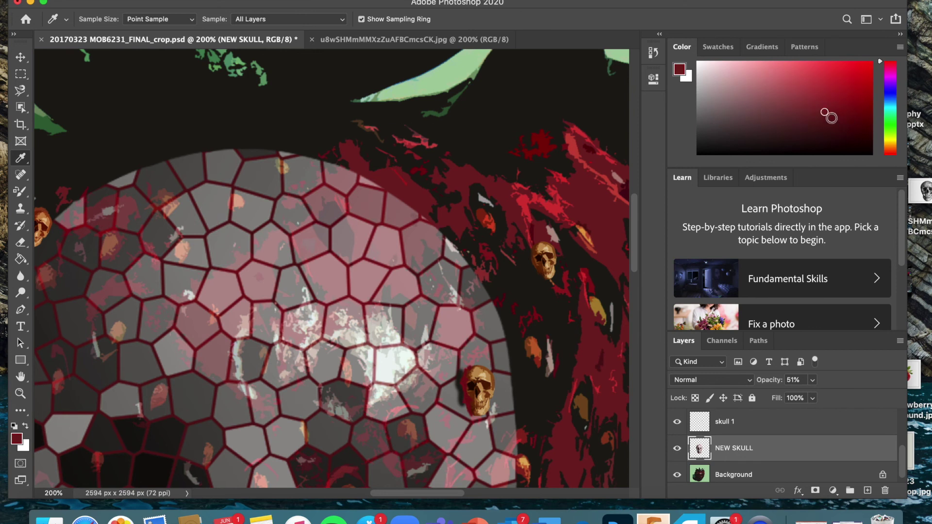
click(487, 127)
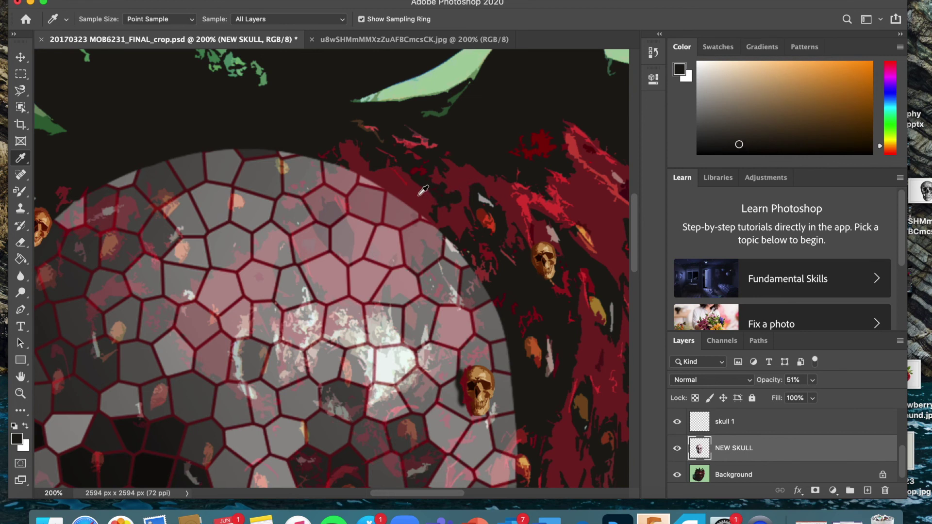
click(423, 190)
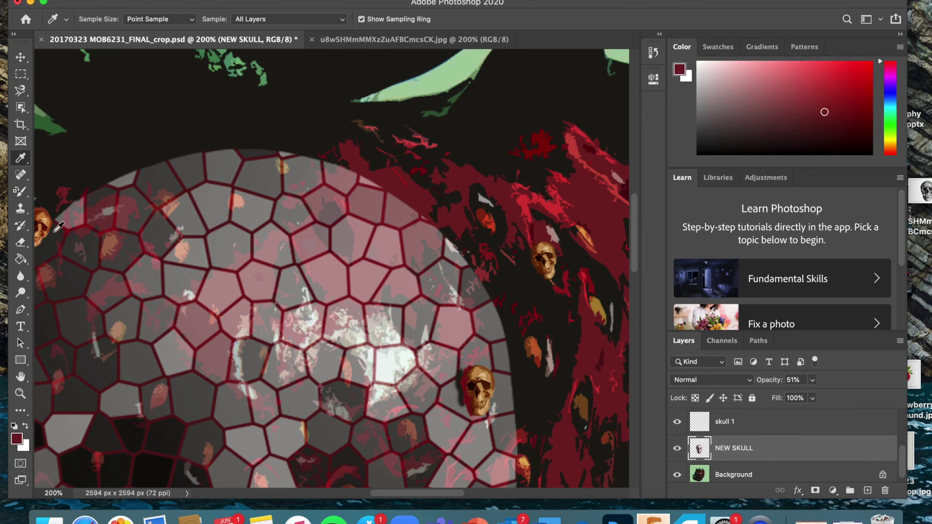
click(18, 261)
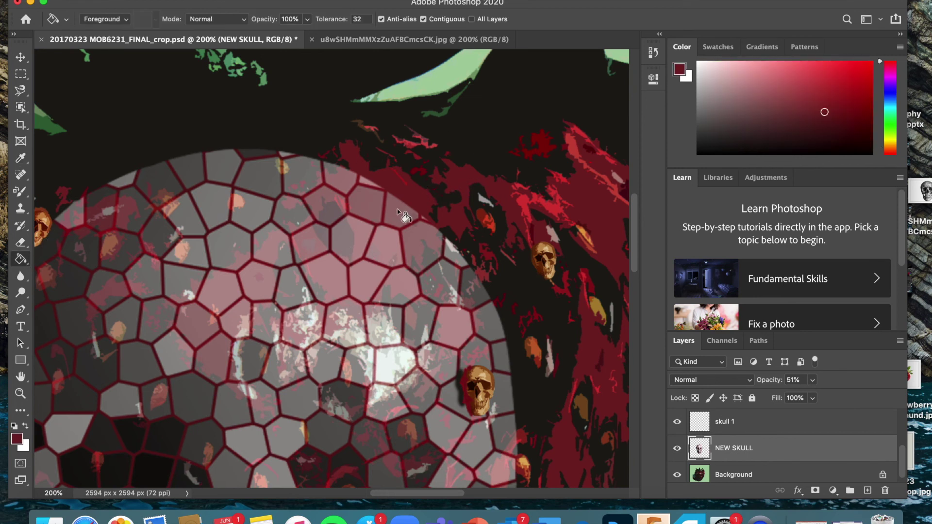
Step: Fill two stained-glass cells below the skull with the dark maroon
scroll(369, 206, right, 2)
scroll(369, 206, down, 1)
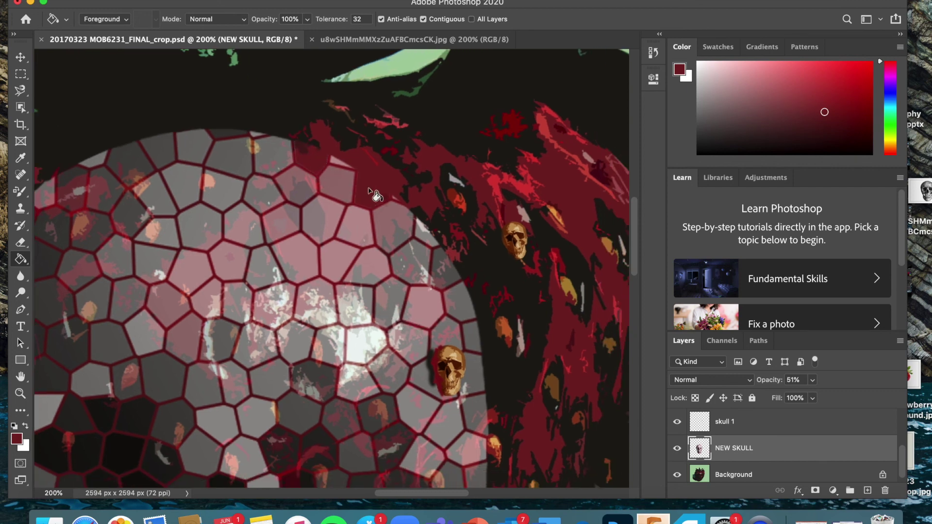
scroll(374, 194, down, 5)
scroll(375, 194, right, 2)
scroll(362, 327, down, 4)
scroll(361, 328, left, 1)
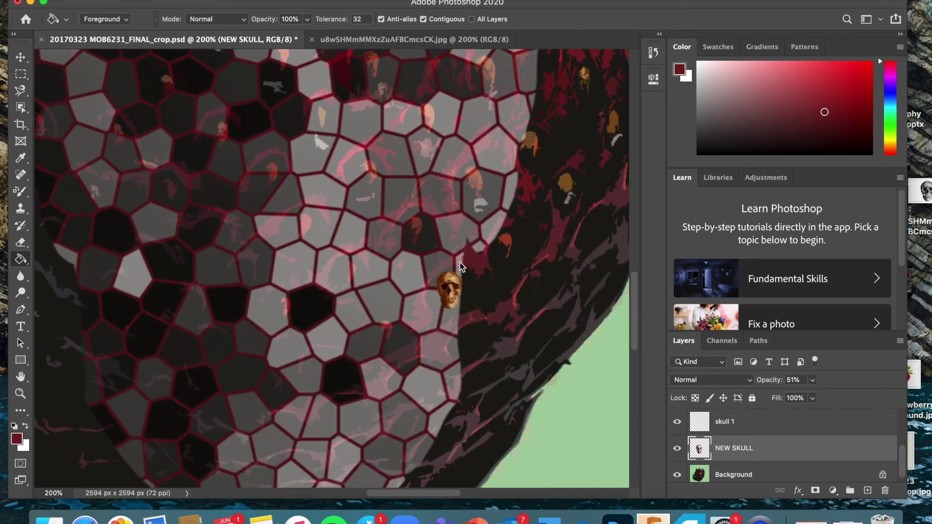
click(448, 319)
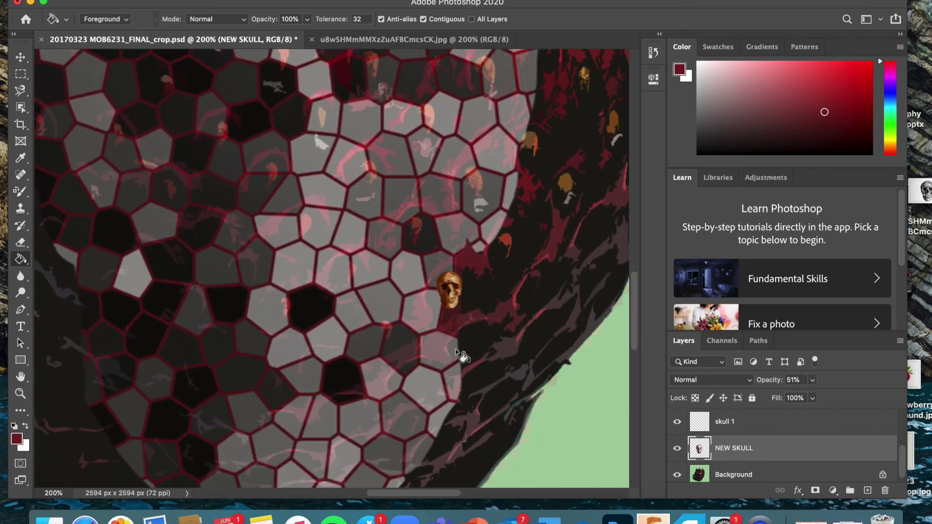
click(441, 352)
scroll(435, 388, down, 4)
scroll(435, 388, left, 3)
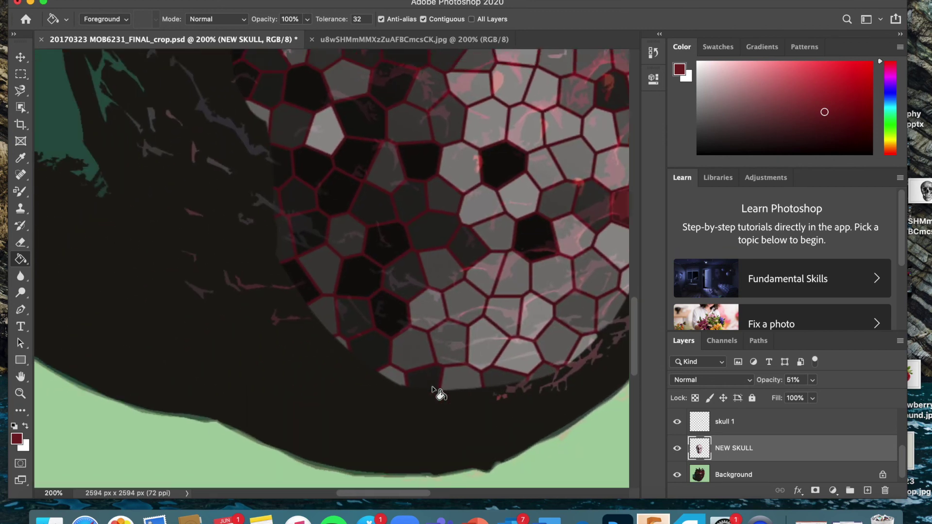
scroll(436, 391, up, 10)
scroll(436, 391, left, 2)
scroll(407, 255, up, 3)
scroll(408, 256, right, 3)
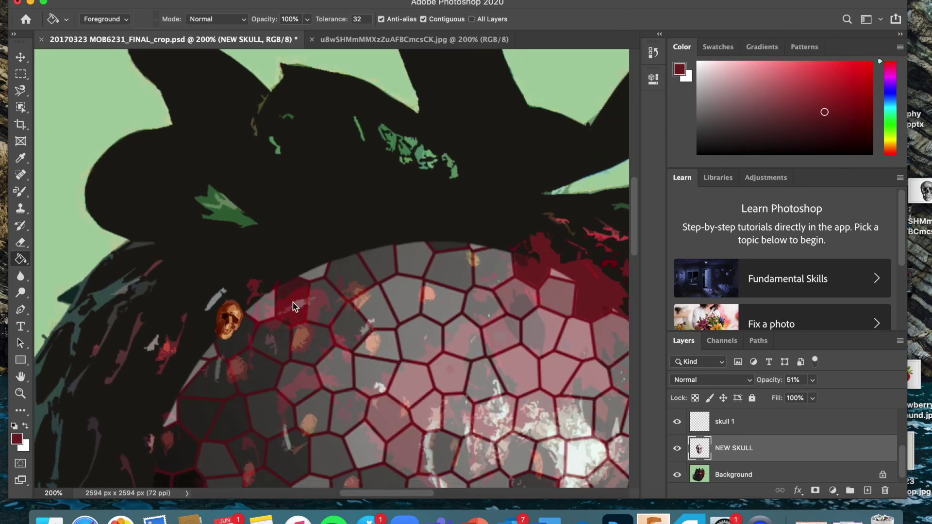
scroll(340, 315, right, 8)
scroll(340, 316, down, 3)
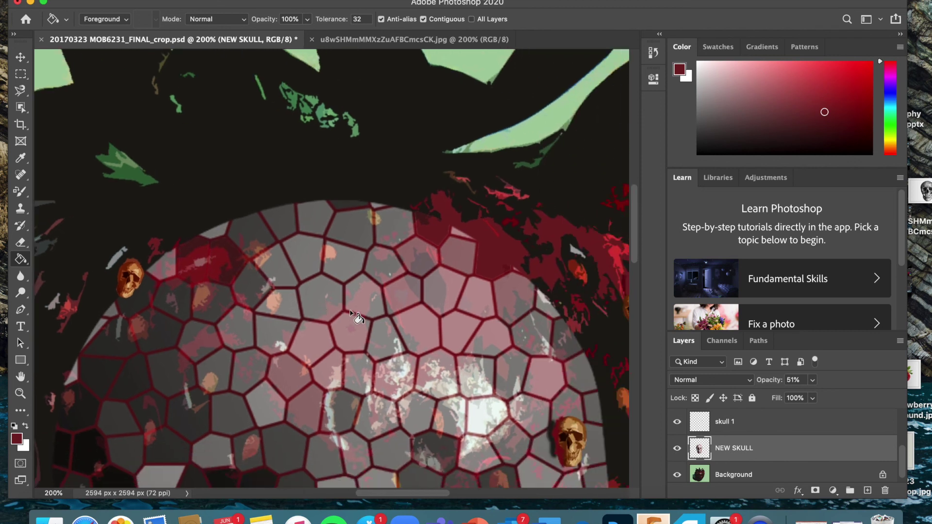
click(21, 157)
Step: Sample near-black from the canvas and fill two grey top-left cells black
click(318, 158)
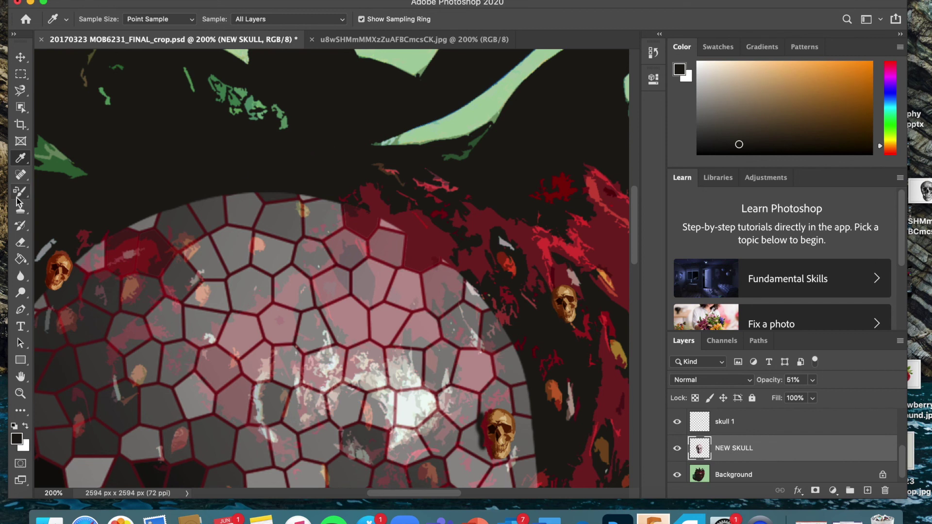
click(21, 259)
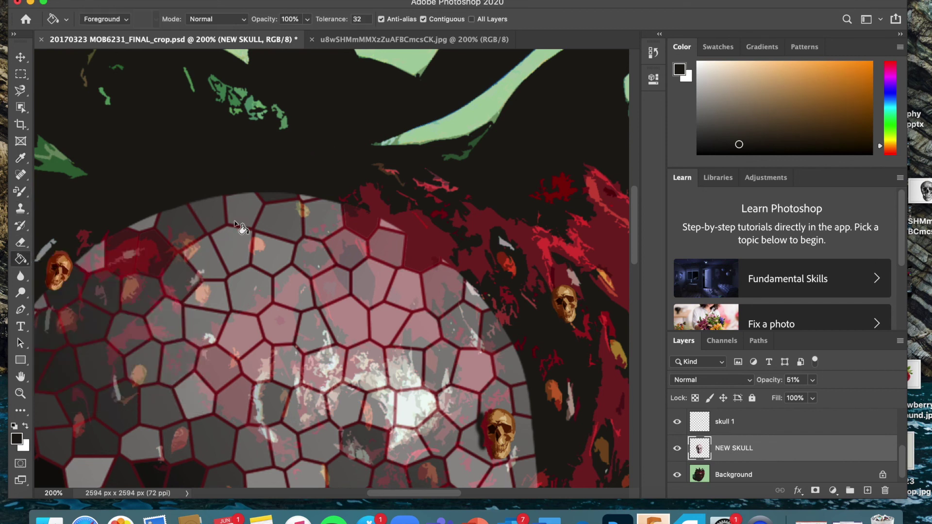
click(209, 218)
click(196, 231)
Step: Fill four grey cells near the seed skull with black
scroll(257, 255, down, 3)
scroll(257, 255, right, 3)
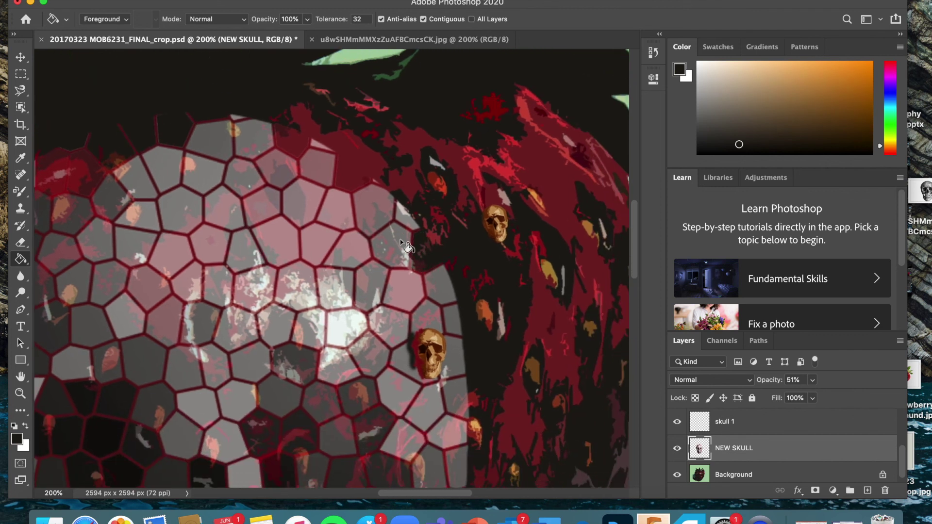
scroll(427, 267, down, 3)
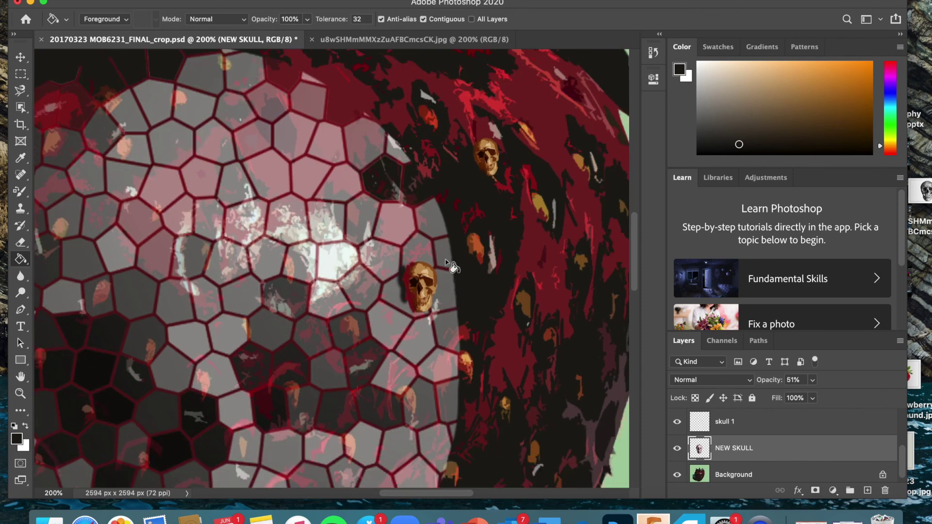
click(447, 257)
click(439, 220)
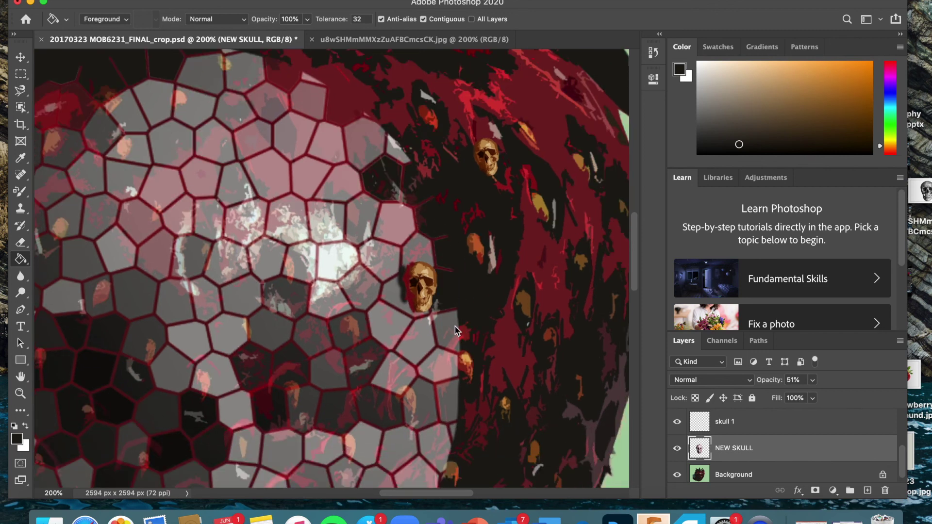
scroll(451, 315, down, 5)
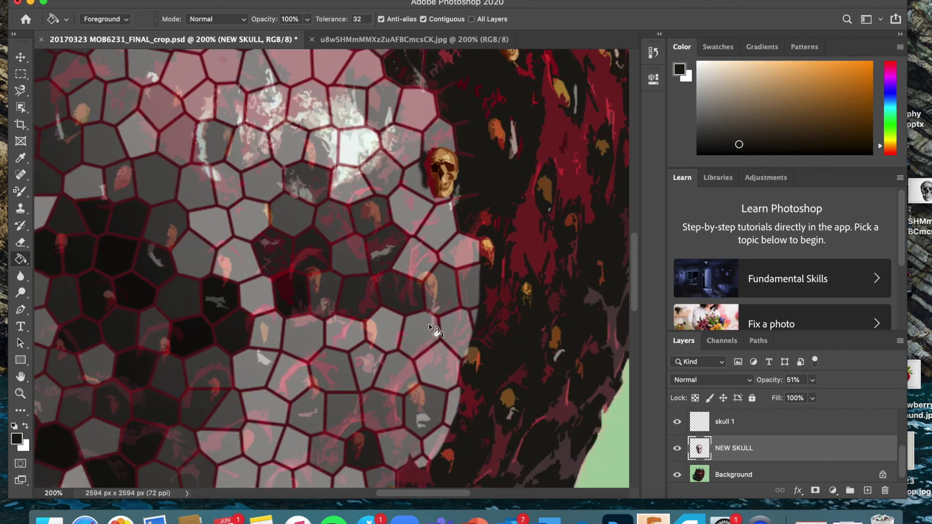
click(465, 291)
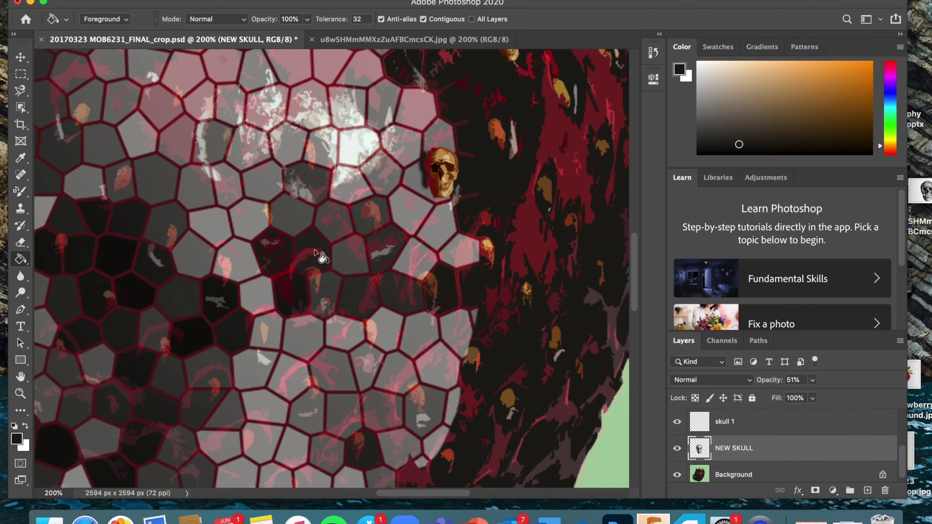
scroll(361, 337, down, 4)
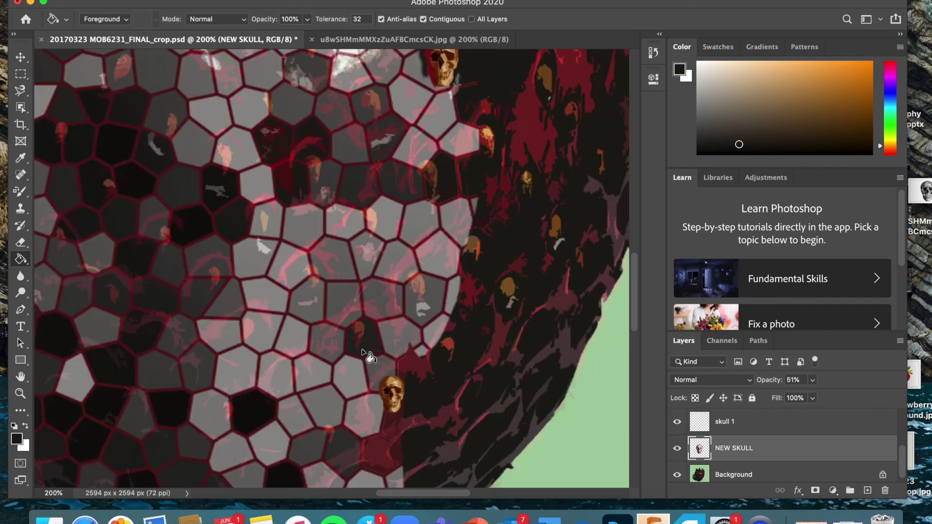
click(426, 307)
Step: Fill the stray grey patch beside the skull with black
scroll(367, 350, down, 10)
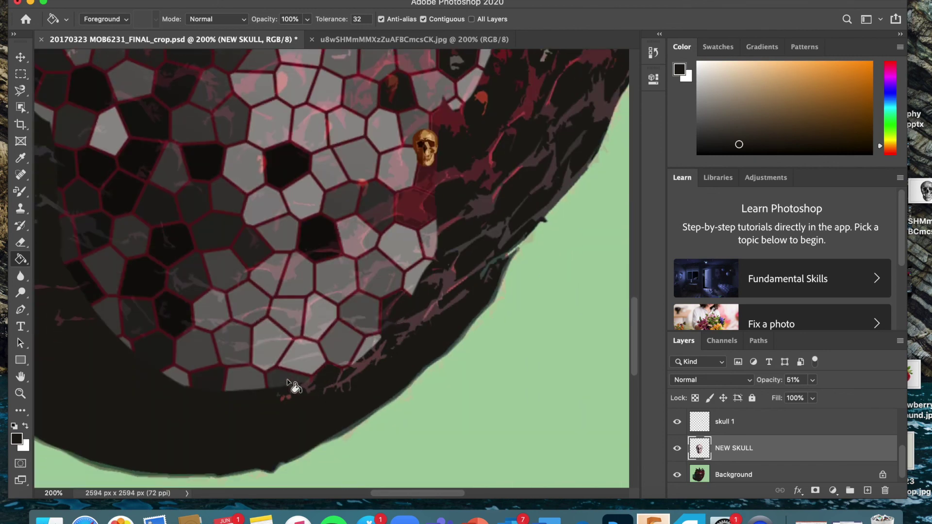
scroll(262, 386, left, 2)
scroll(232, 394, left, 2)
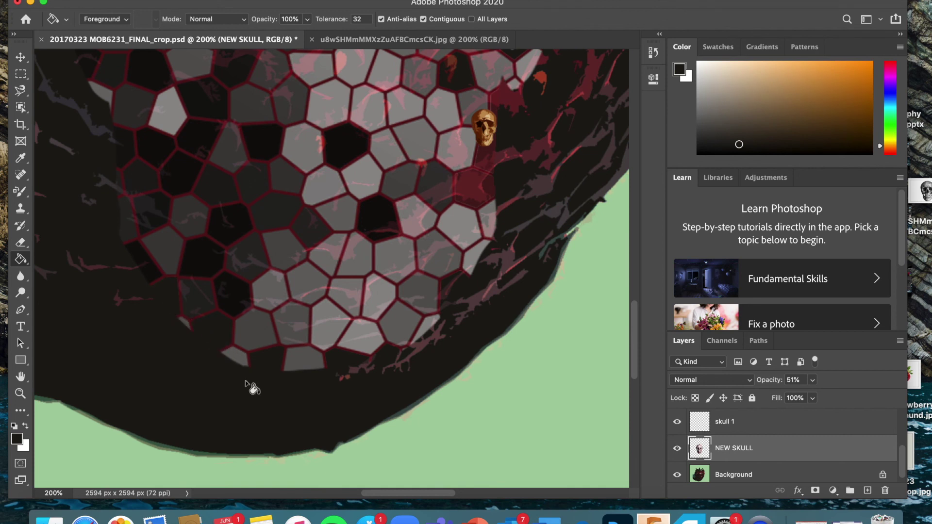
scroll(204, 339, up, 5)
scroll(204, 339, left, 4)
click(187, 311)
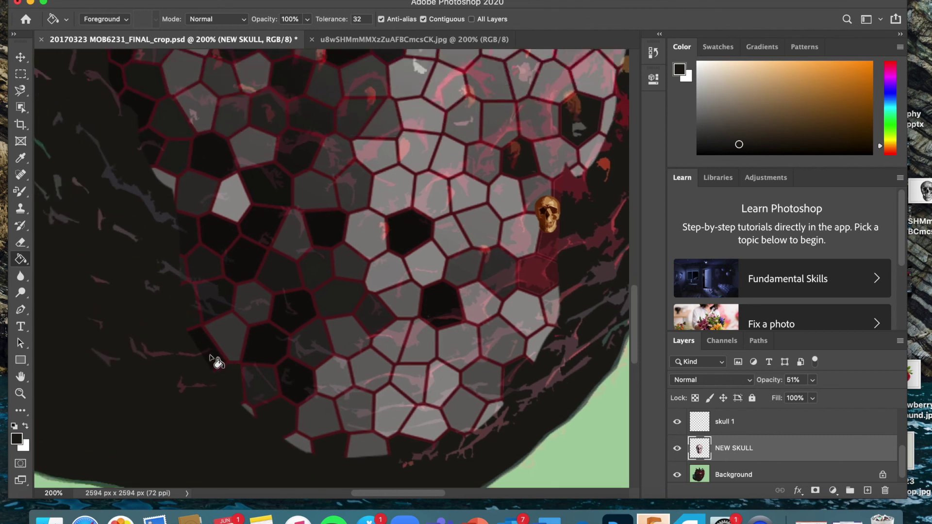
scroll(306, 343, up, 5)
scroll(306, 342, left, 3)
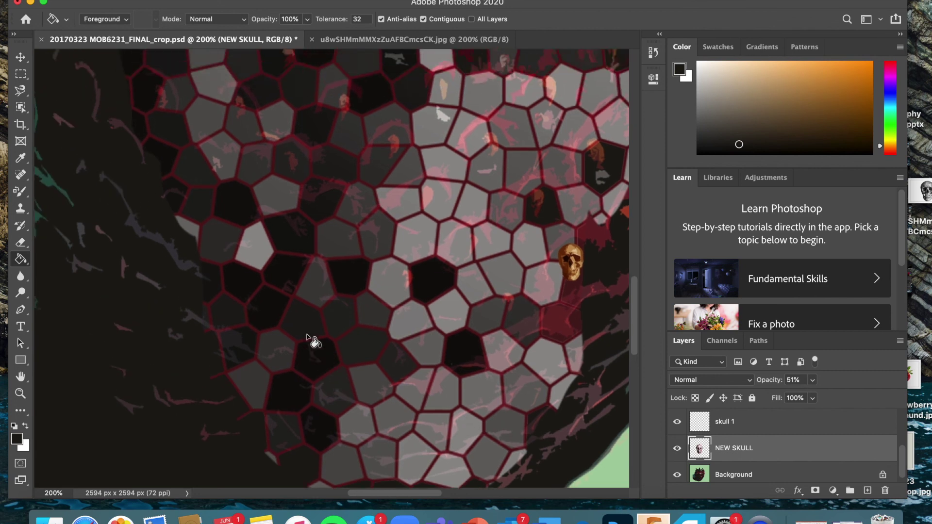
scroll(245, 353, up, 8)
scroll(245, 352, left, 2)
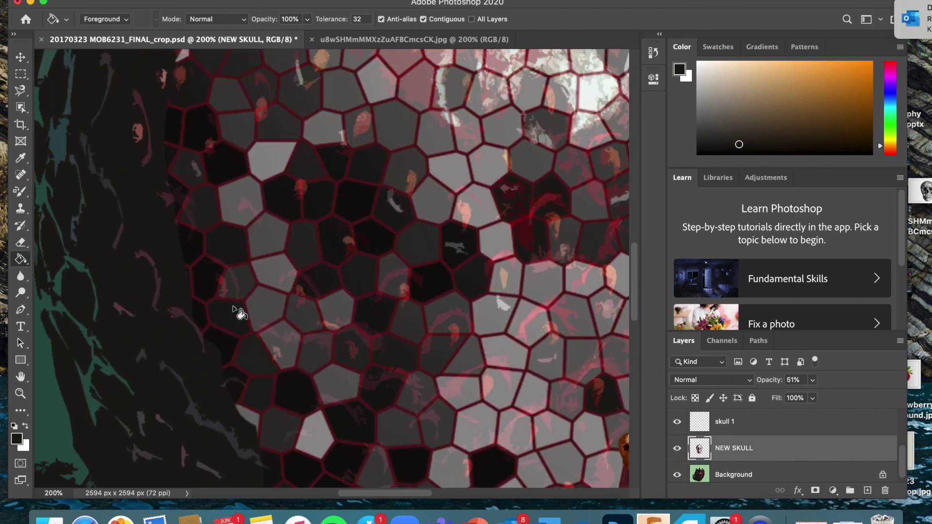
Step: Dismiss the Outlook meeting notification and pan back across the skull mosaic
click(891, 19)
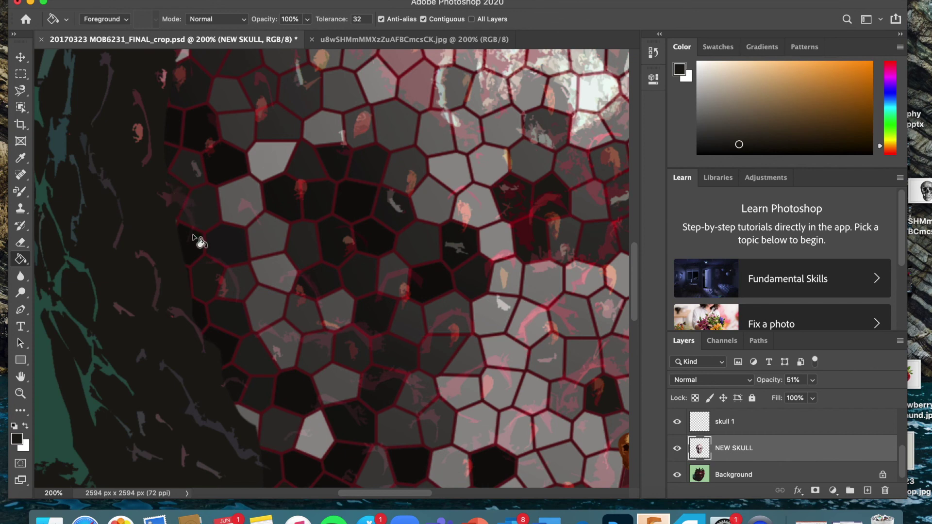
scroll(192, 237, up, 6)
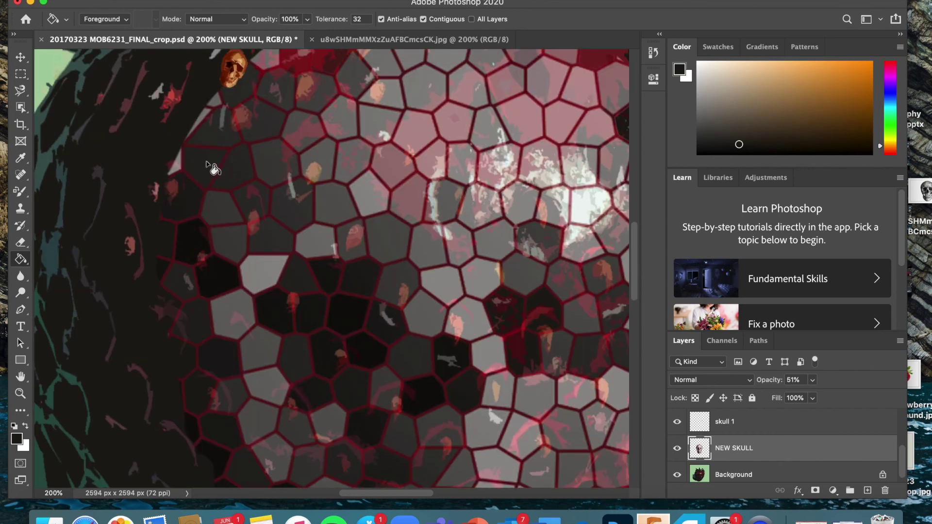
scroll(209, 179, up, 5)
scroll(208, 179, right, 4)
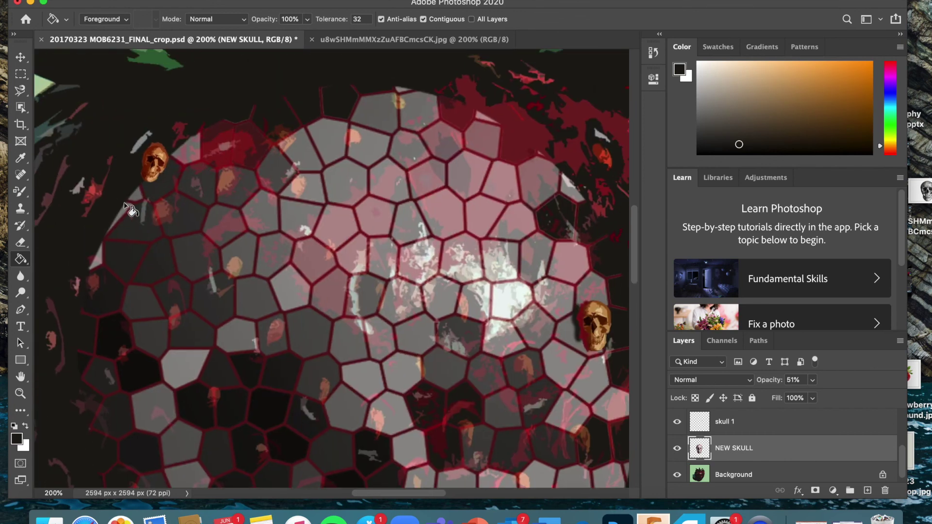
scroll(353, 221, down, 4)
scroll(353, 221, right, 3)
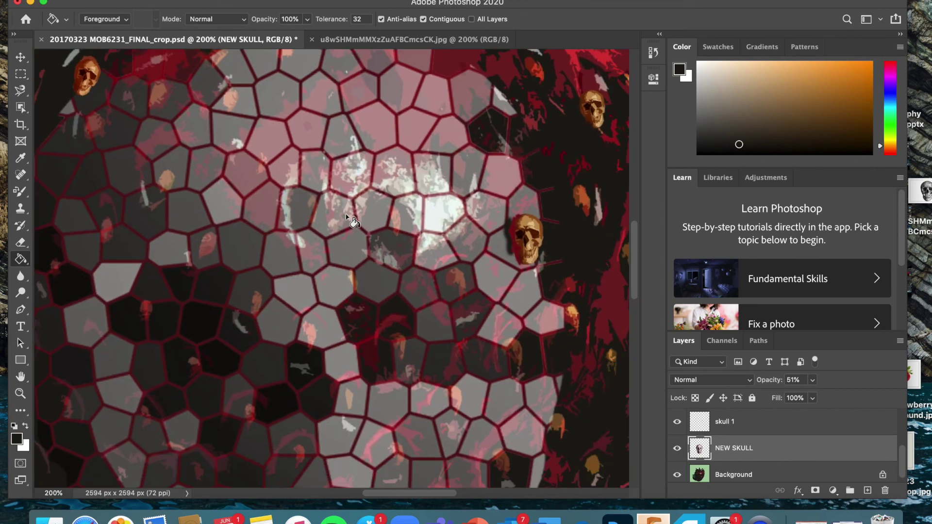
scroll(353, 221, down, 3)
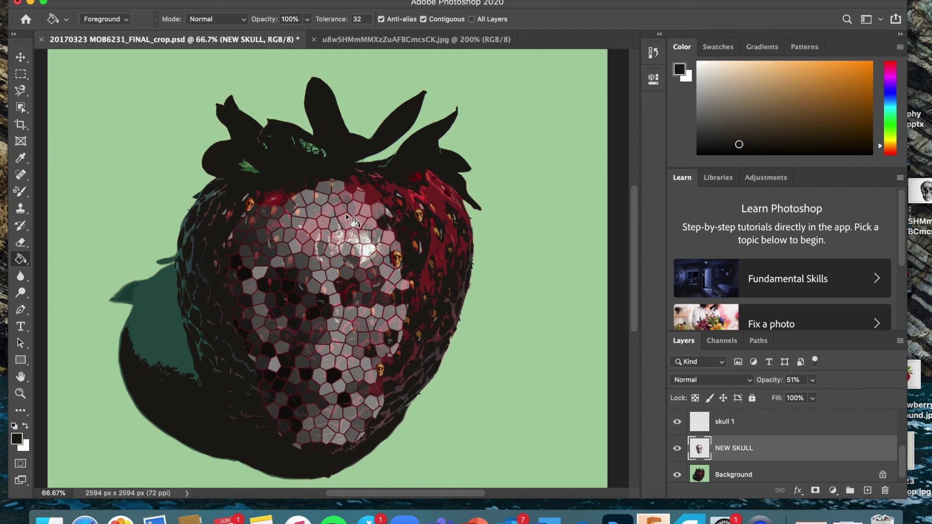
Step: Sample the strawberry's red skin as the fill colour, then return to the Paint Bucket
scroll(347, 218, up, 1)
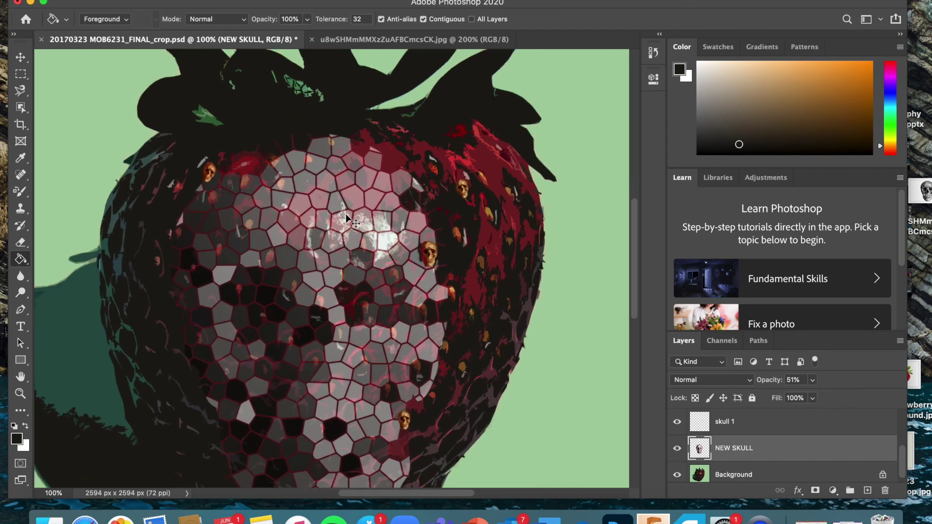
scroll(347, 218, up, 1)
scroll(340, 218, up, 5)
scroll(339, 219, right, 4)
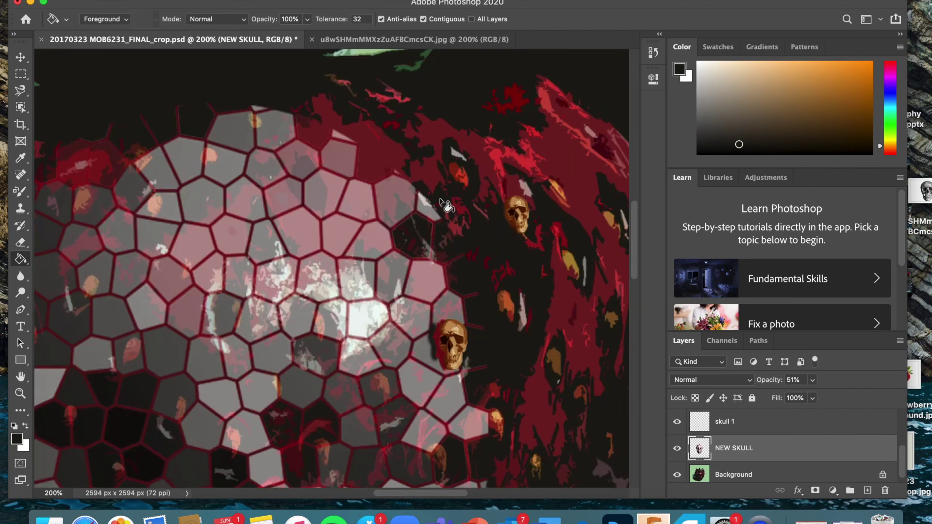
click(20, 158)
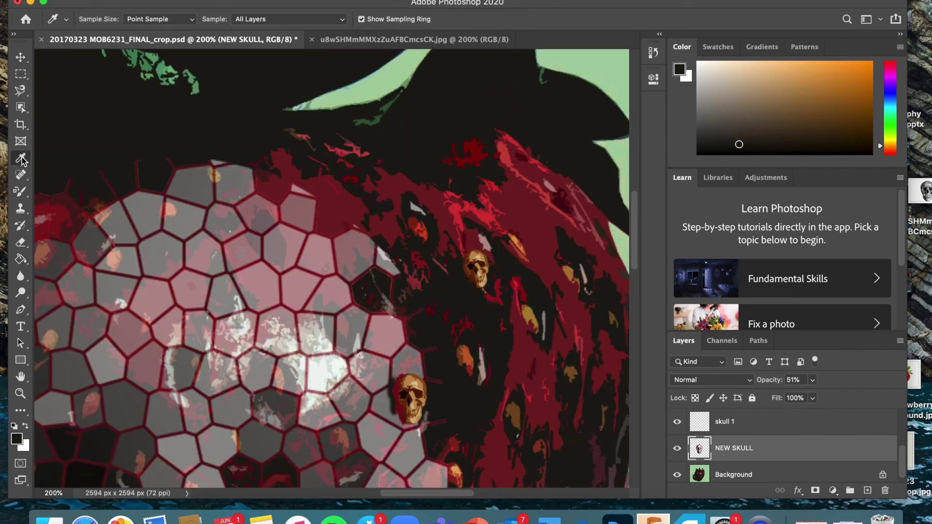
click(460, 201)
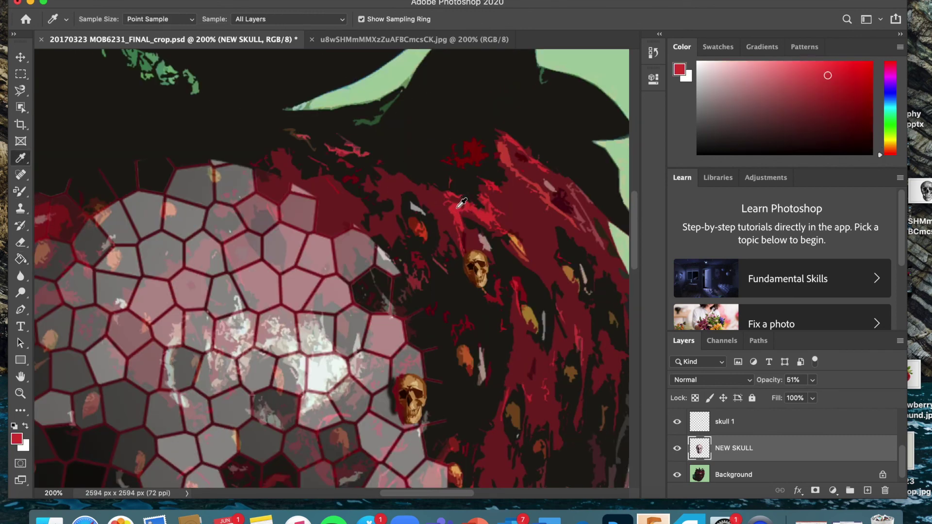
click(21, 258)
scroll(380, 314, down, 3)
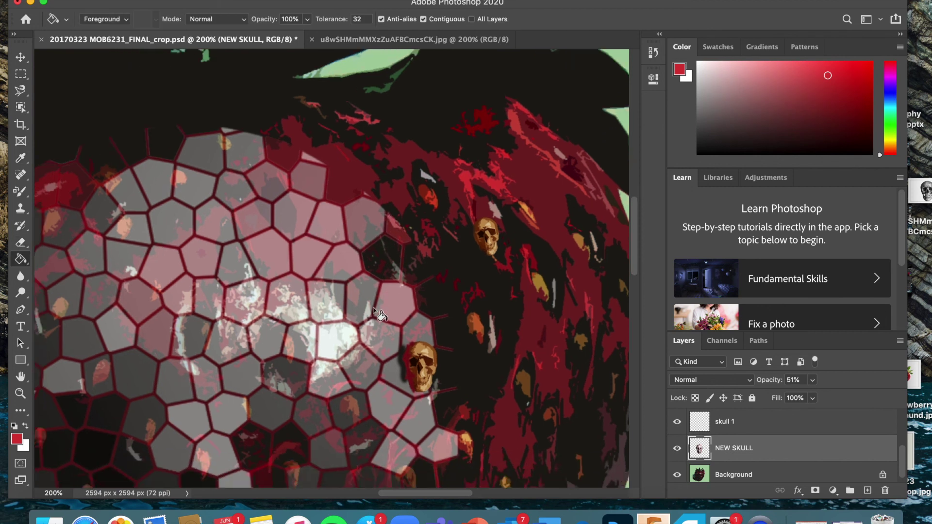
scroll(434, 360, down, 3)
scroll(434, 359, down, 4)
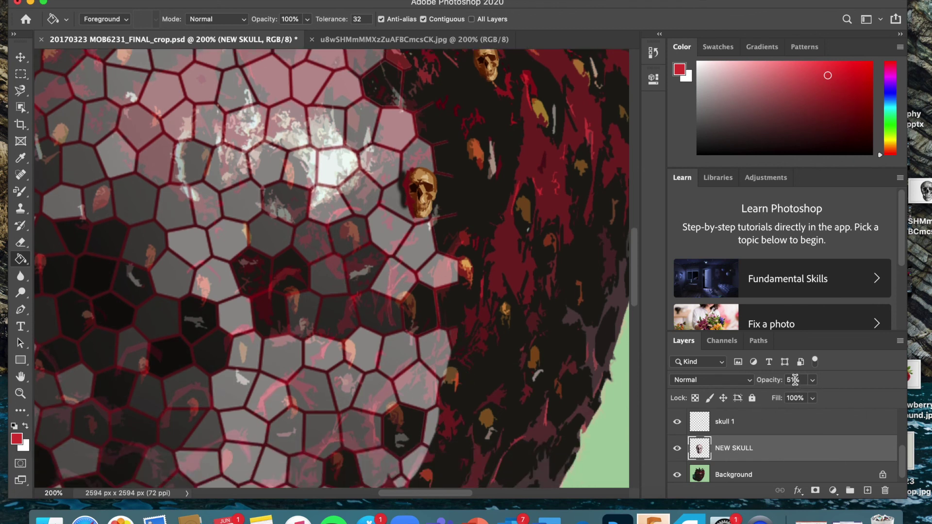
Step: Set NEW SKULL opacity to 100% and zoom out to see the whole strawberry
drag(815, 397, 860, 398)
scroll(419, 306, up, 2)
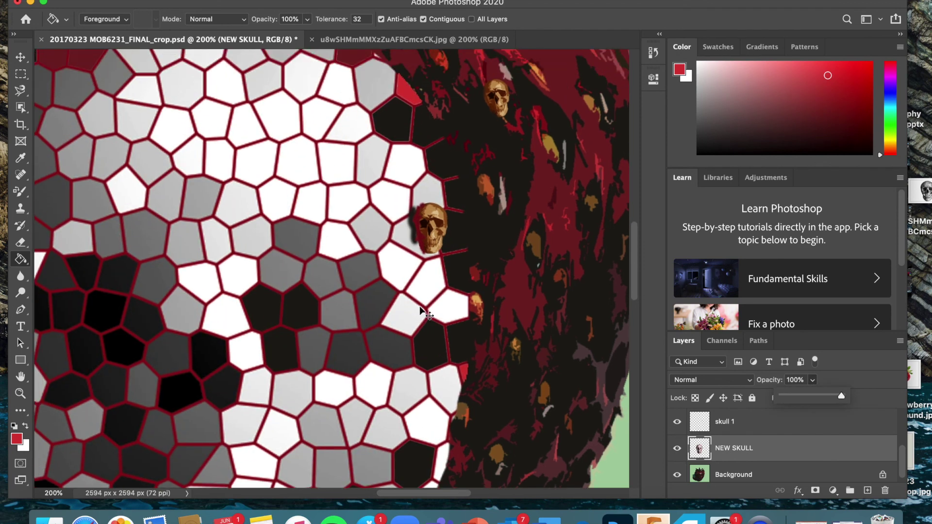
key(super+minus)
key(super+minus)
key(super+minus)
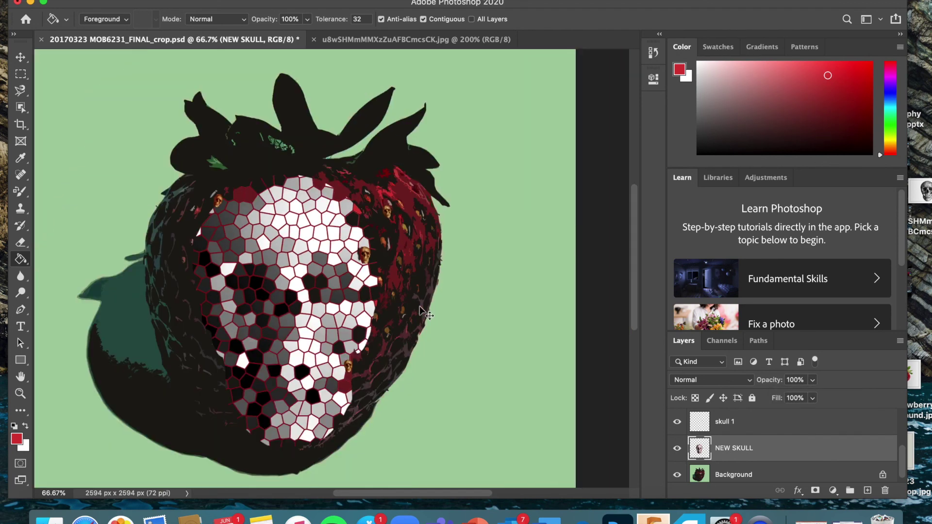
key(super+plus)
key(super+plus)
scroll(420, 309, down, 2)
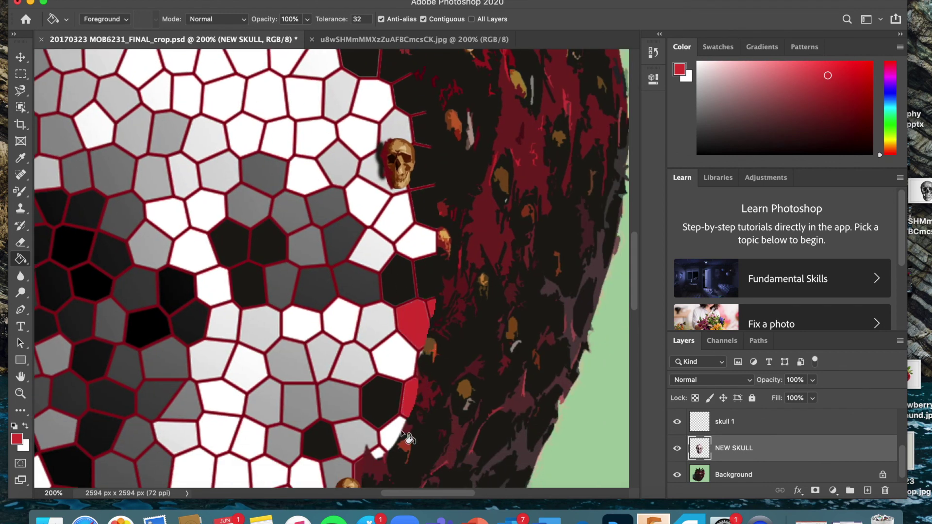
key(super+minus)
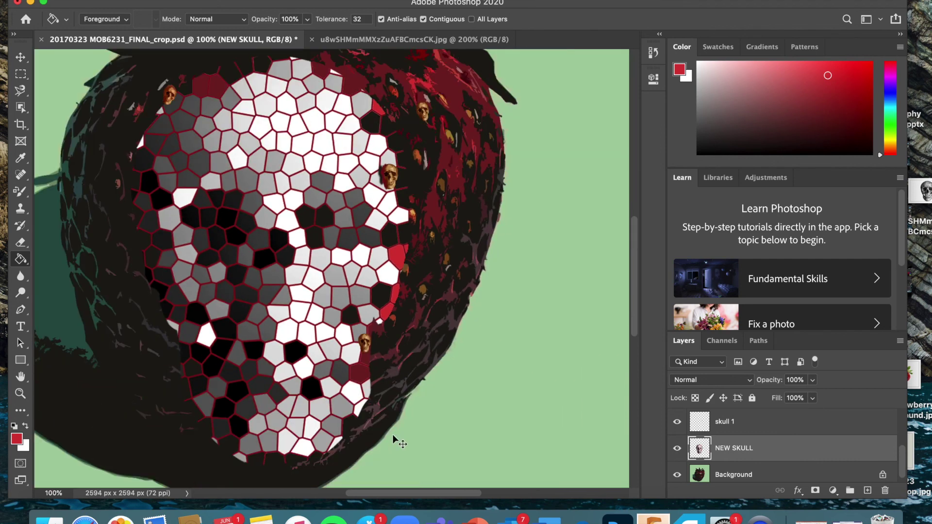
key(super+minus)
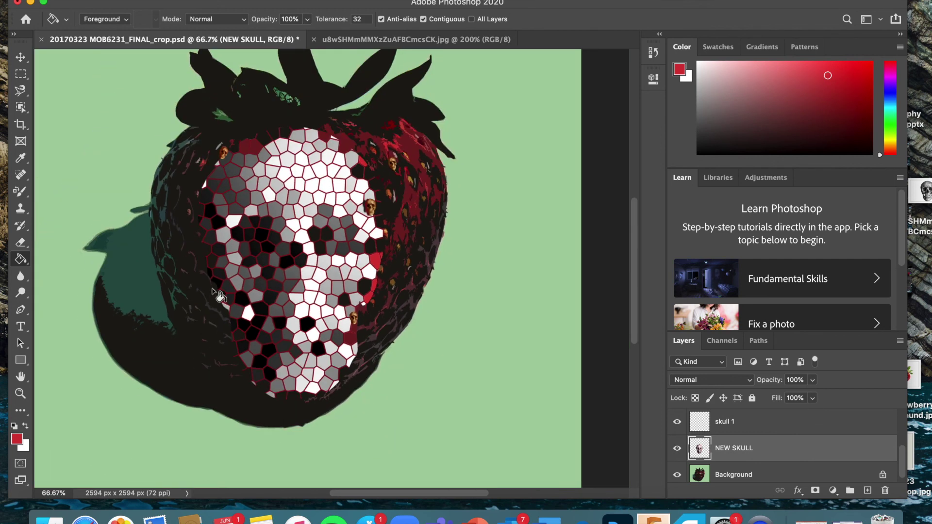
Step: Fill cells on the skull's left edge, upper-left and bottom with red
click(209, 256)
click(219, 176)
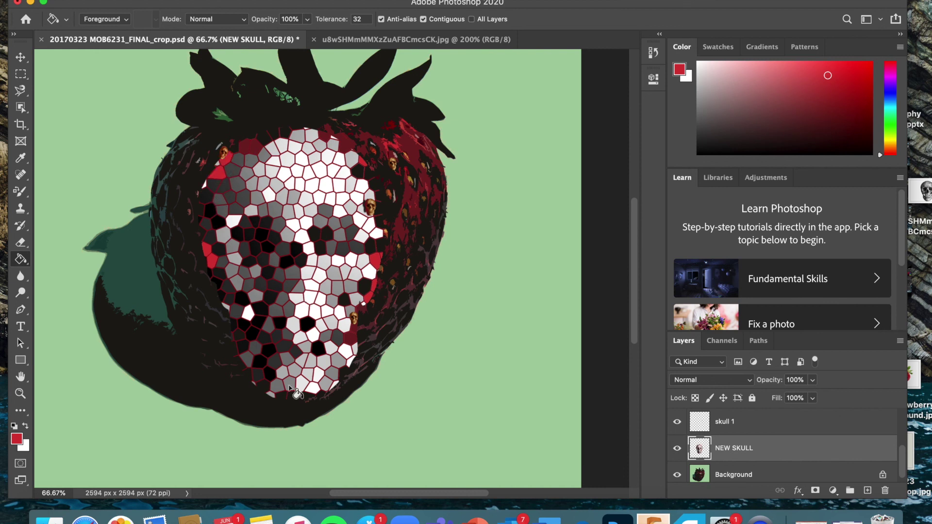
click(271, 395)
Step: Lower the NEW SKULL layer's opacity to 47%
click(811, 380)
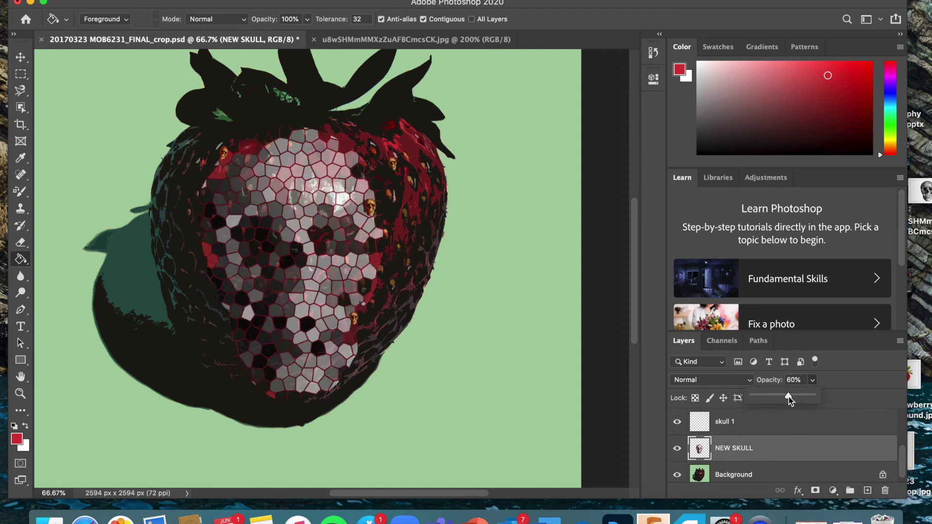
drag(788, 396, 780, 396)
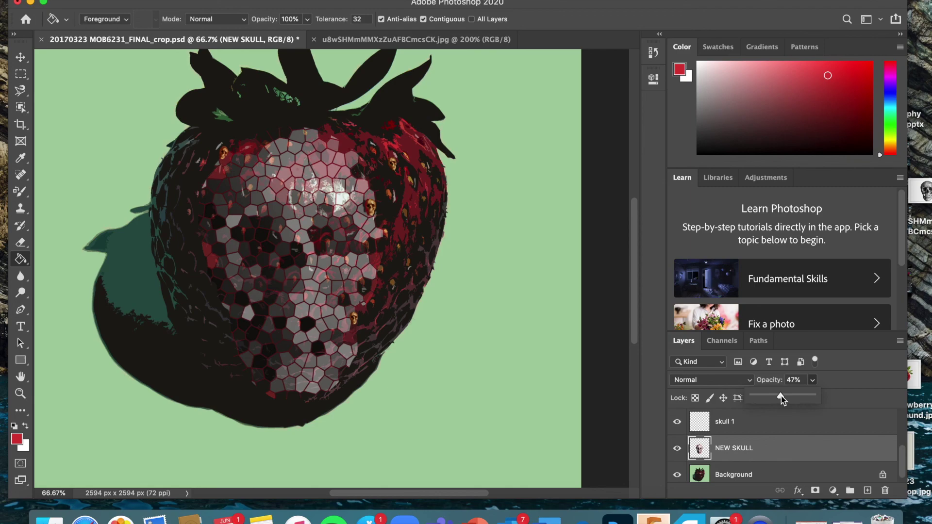
scroll(562, 245, up, 2)
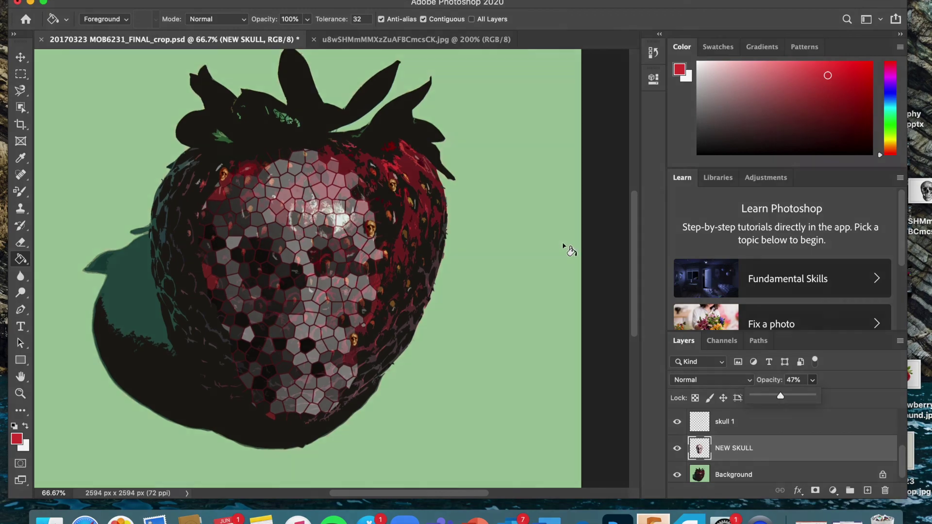